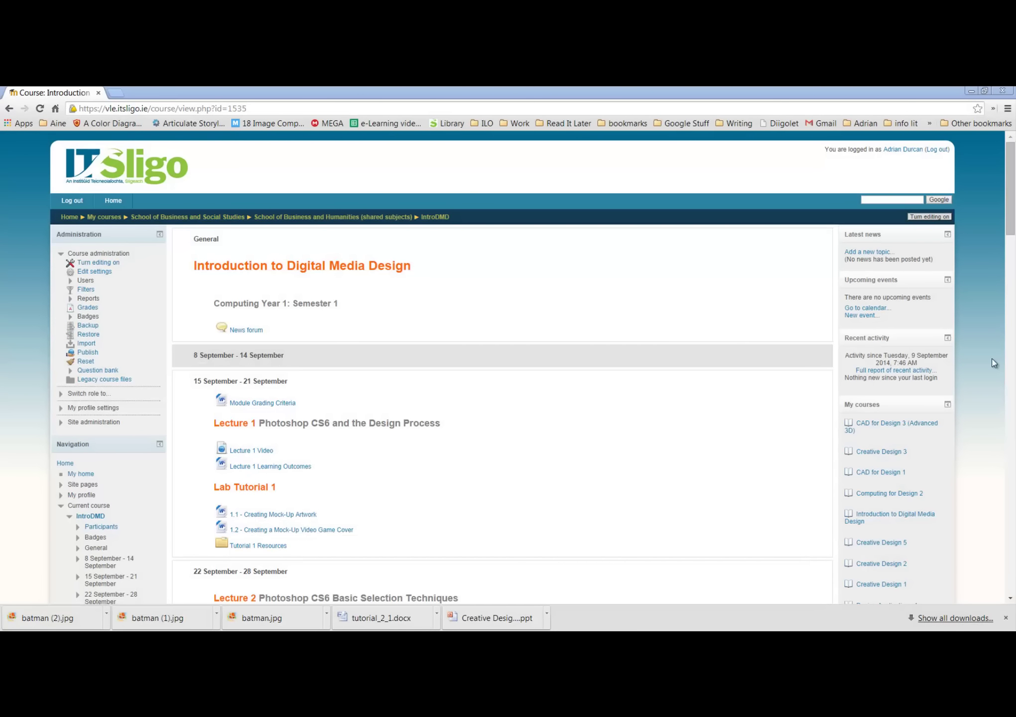
Scroll to Lab Tutorial 2 and download batman.jpg from the Tutorial 2 Resources folder
scroll(1012, 215, "down", 2)
scroll(1012, 215, "down", 3)
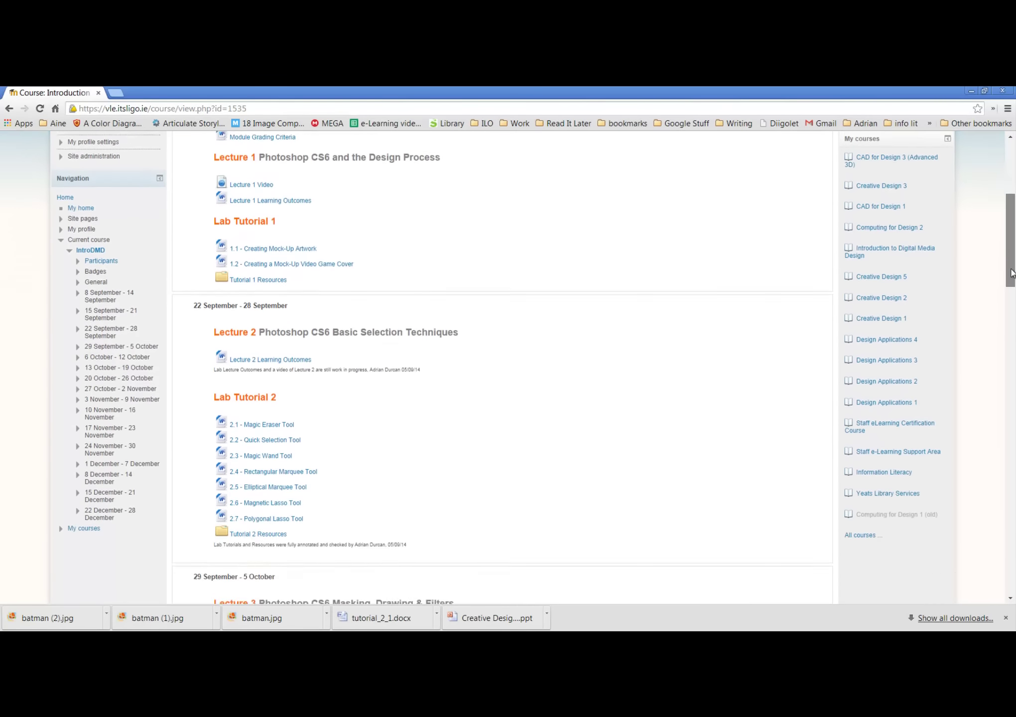
scroll(1012, 215, "down", 2)
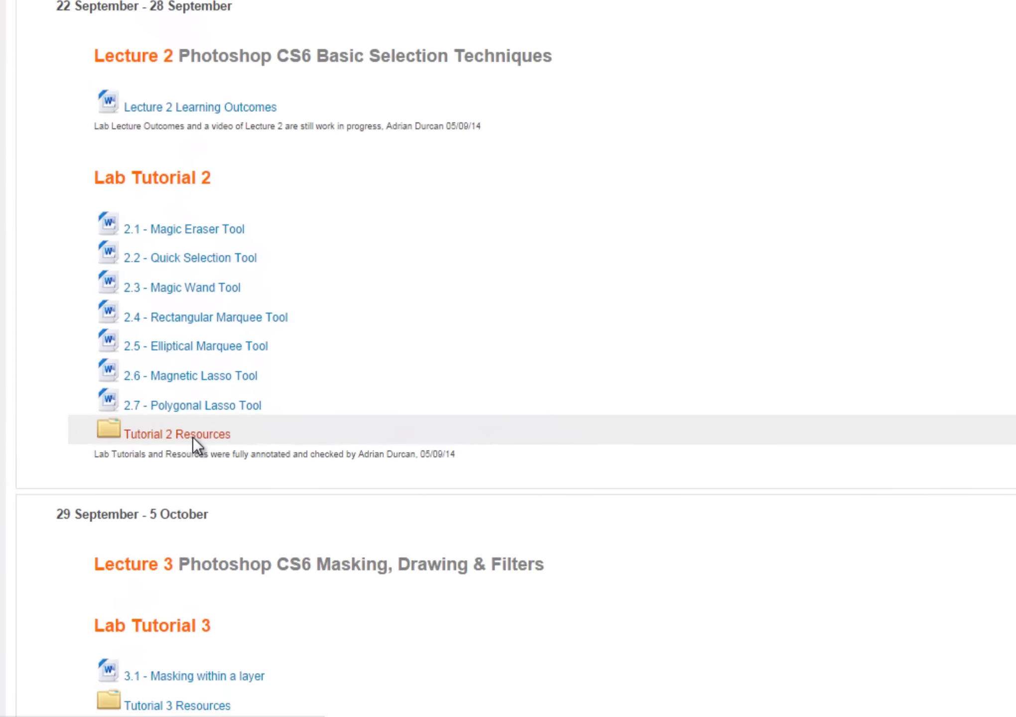
left_click(193, 435)
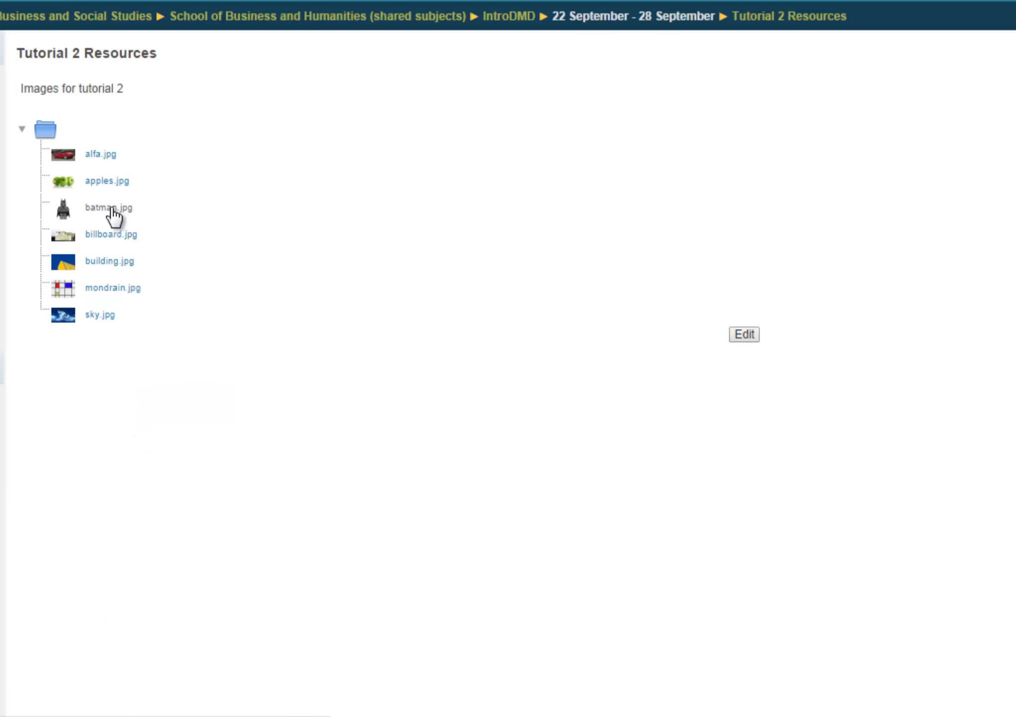
left_click(113, 209)
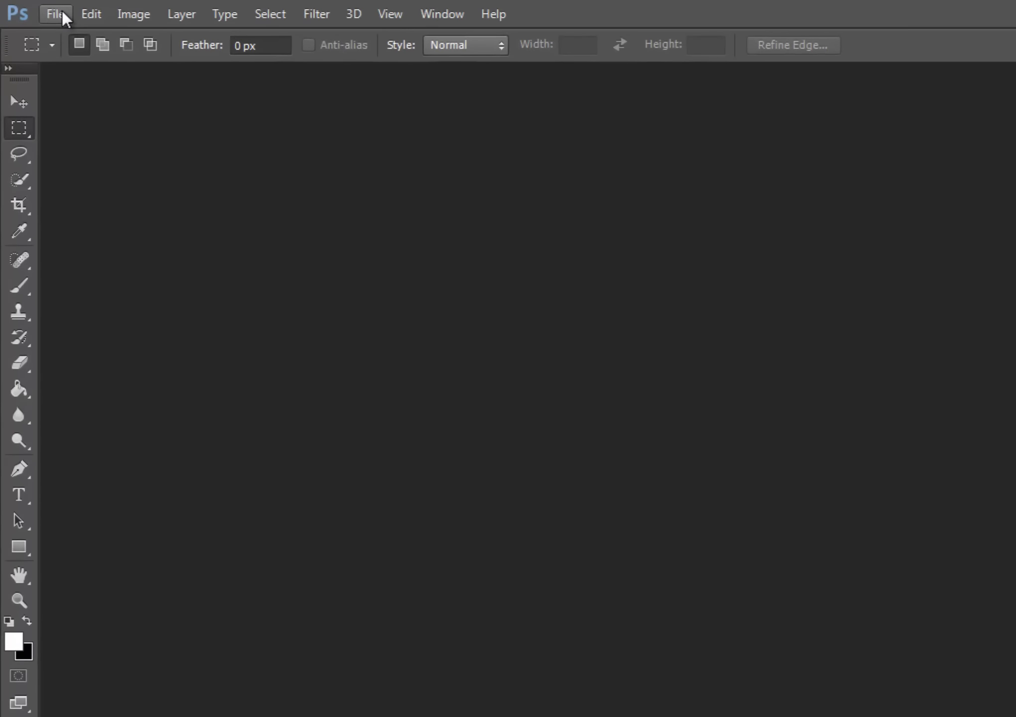
Open batman.jpg in Photoshop and hide its grid overlay with View > Extras
left_click(61, 12)
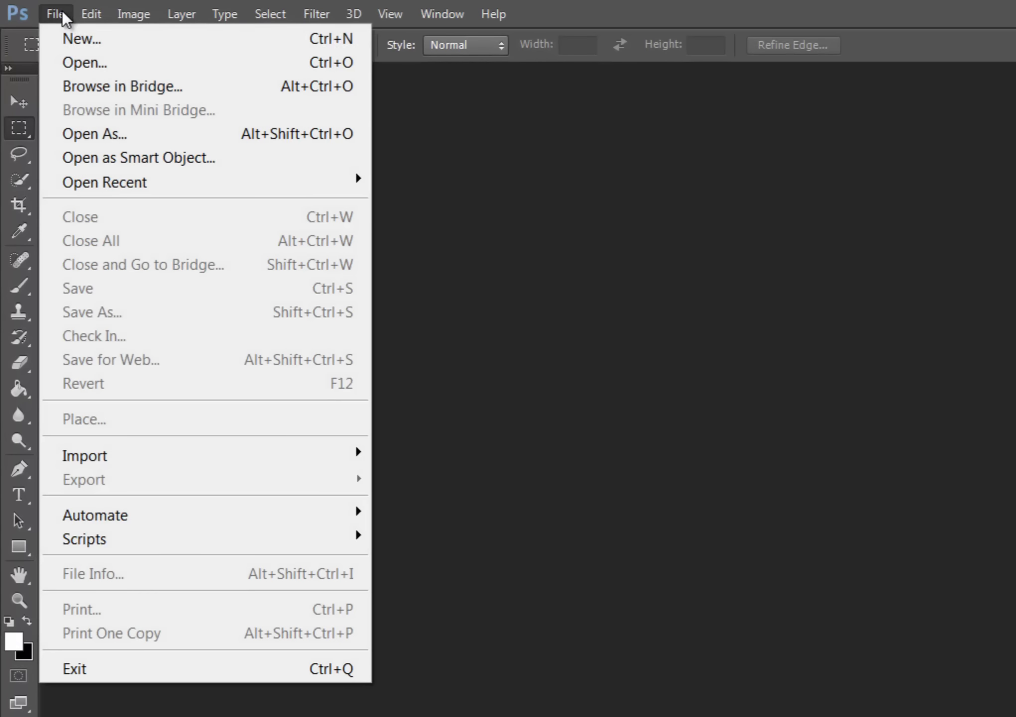
left_click(72, 65)
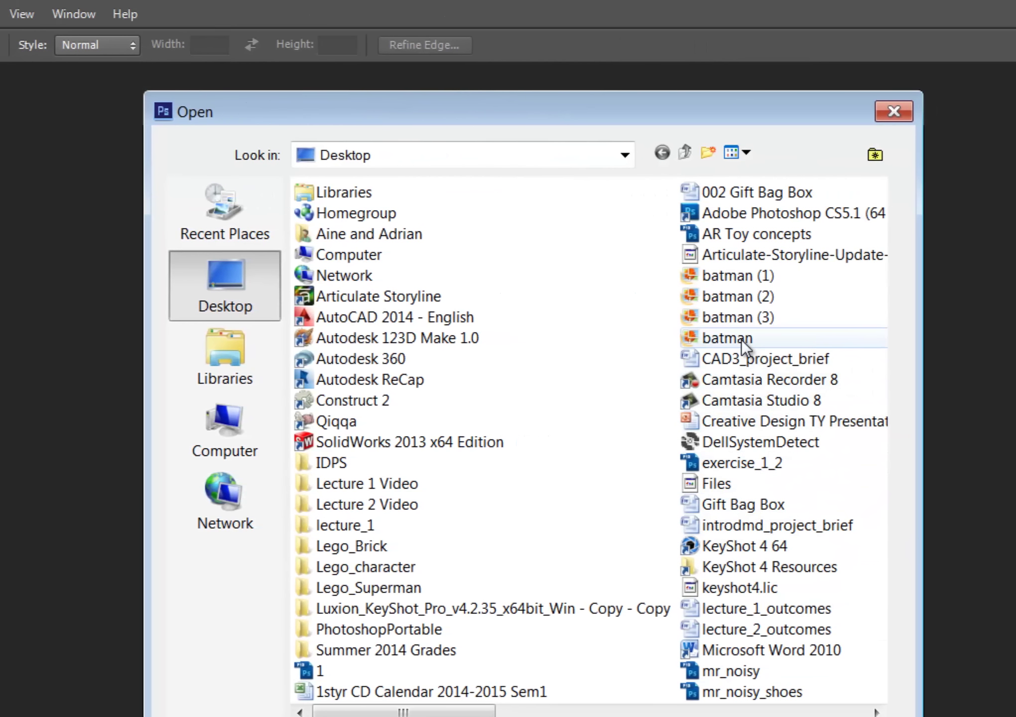
double_click(742, 340)
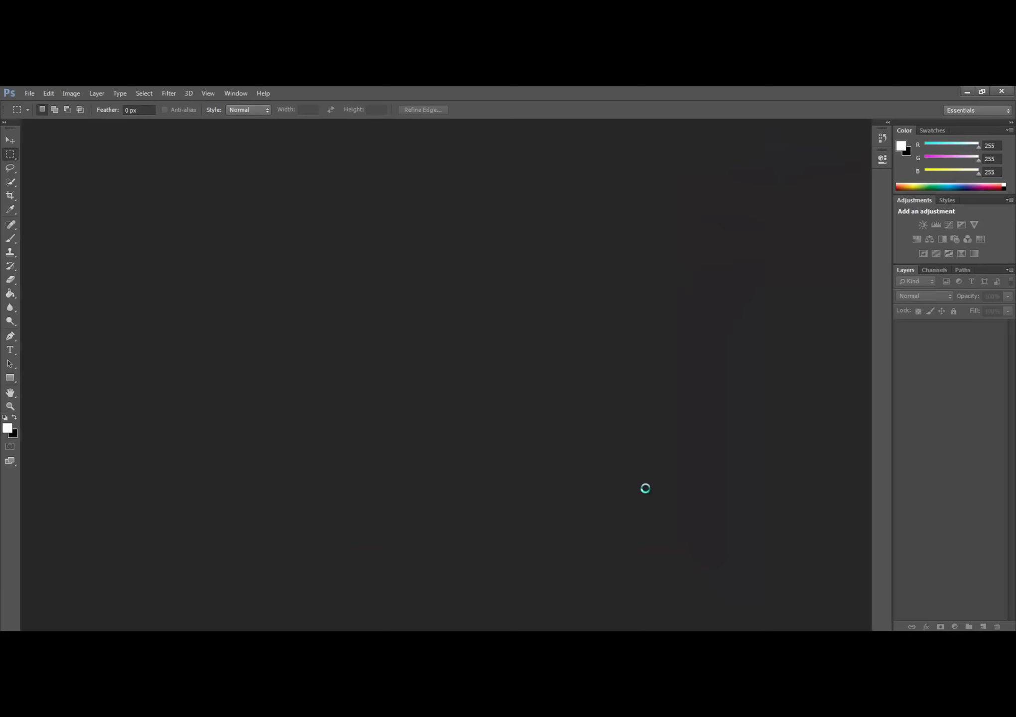
left_click(208, 93)
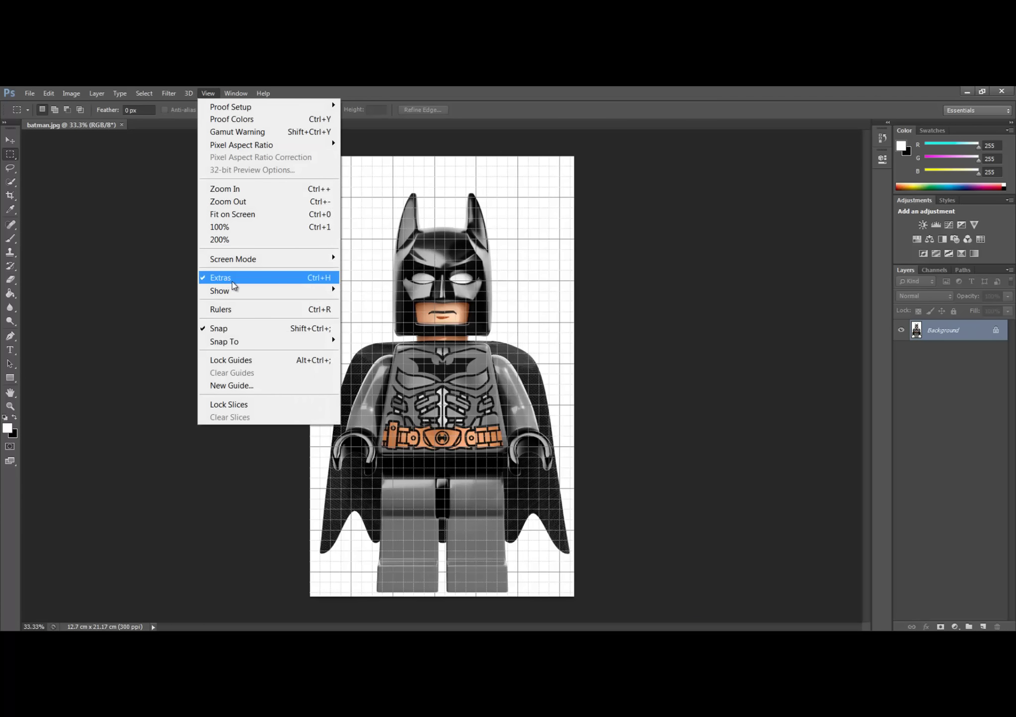
left_click(233, 282)
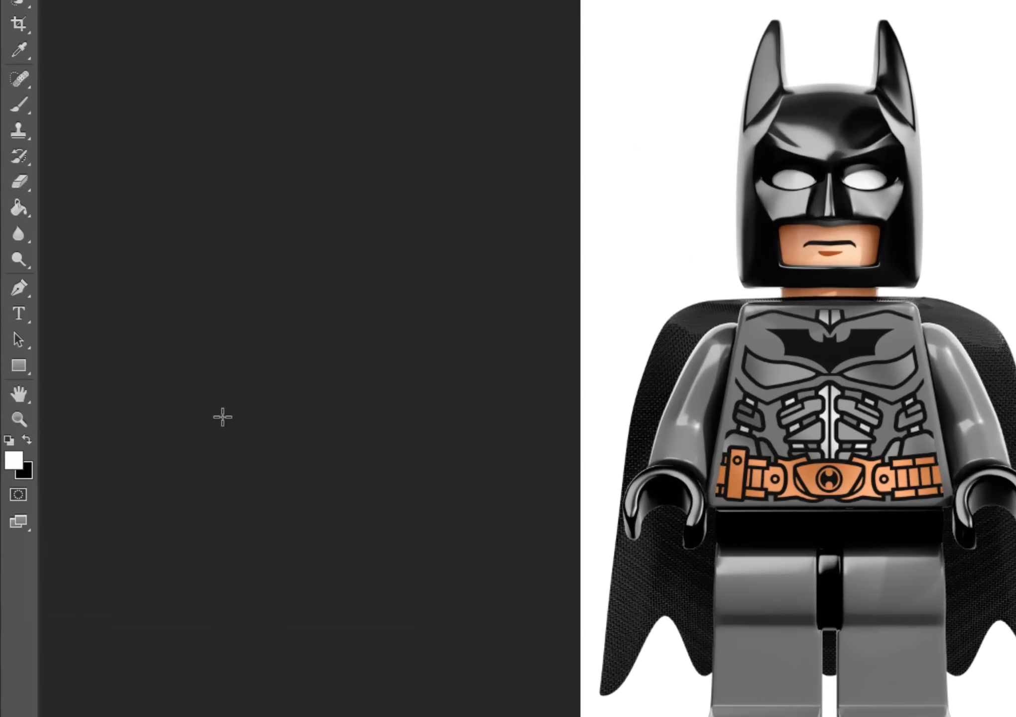
Erase the white background around the minifigure with the Magic Eraser Tool
right_click(28, 190)
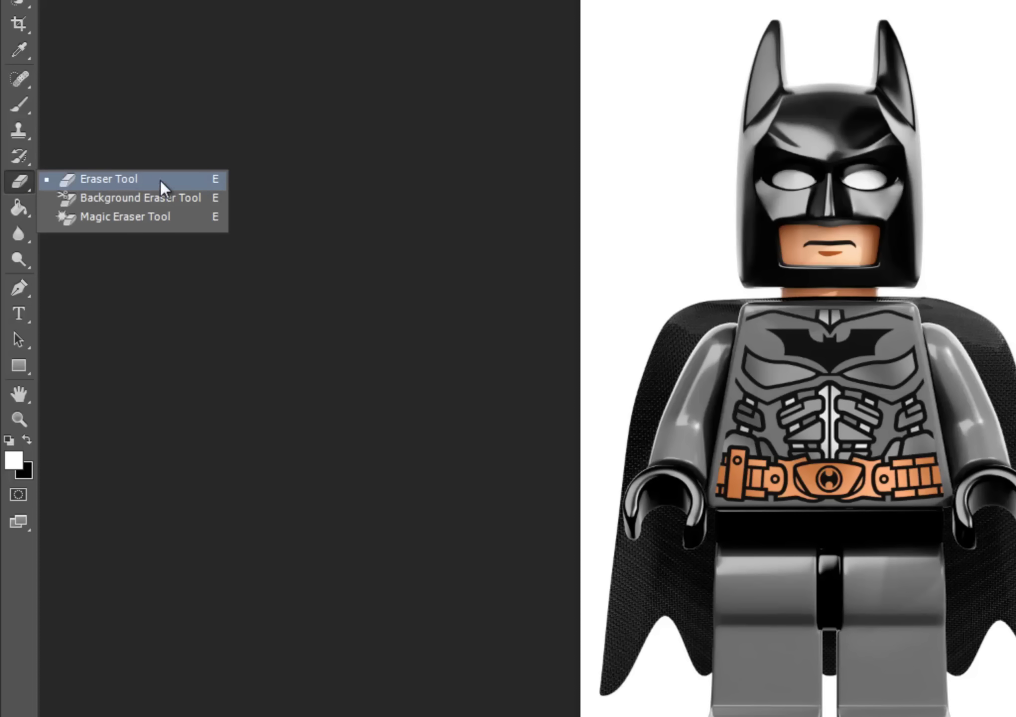
left_click(184, 217)
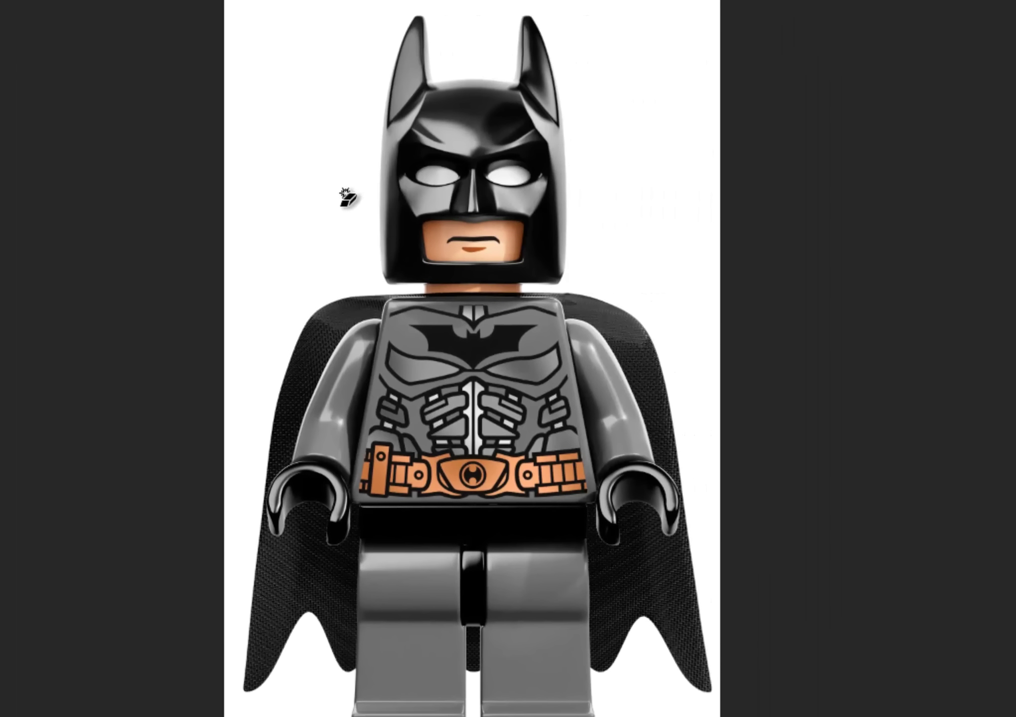
left_click(344, 199)
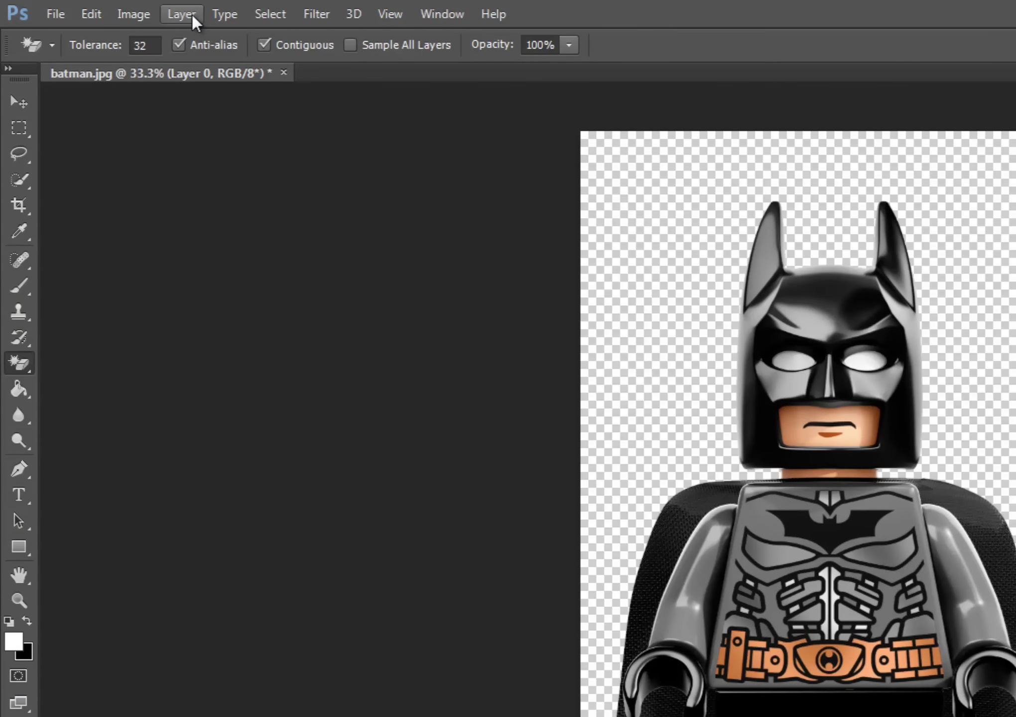
Add a new Layer 1 and fill it with black using the Paint Bucket
left_click(193, 14)
mouse_move(238, 39)
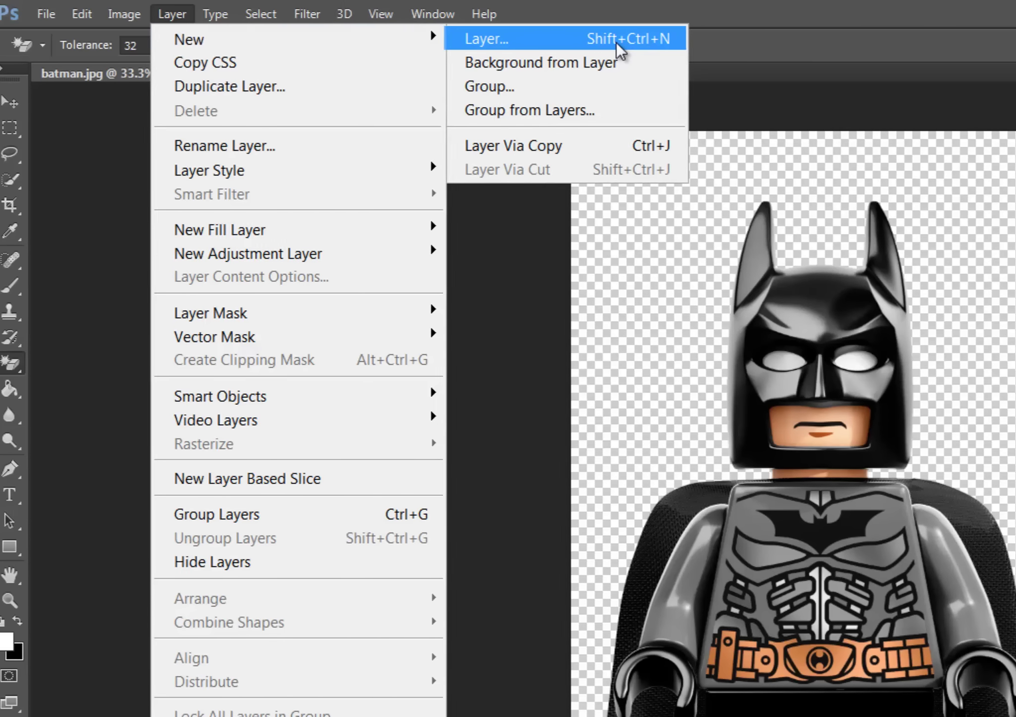
left_click(629, 47)
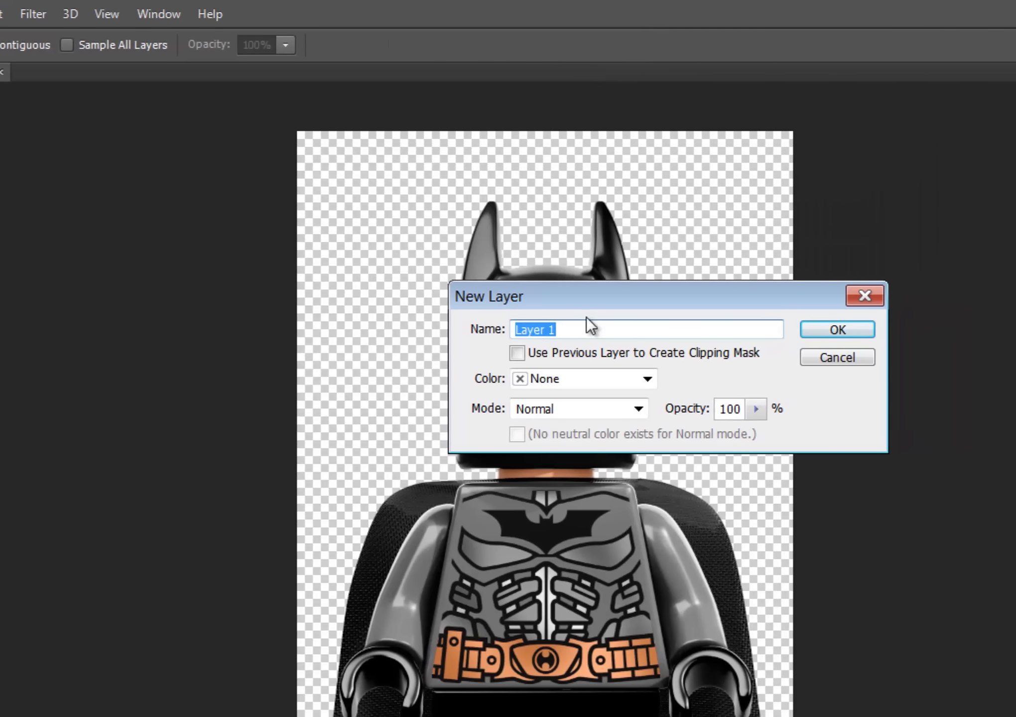
left_click(823, 333)
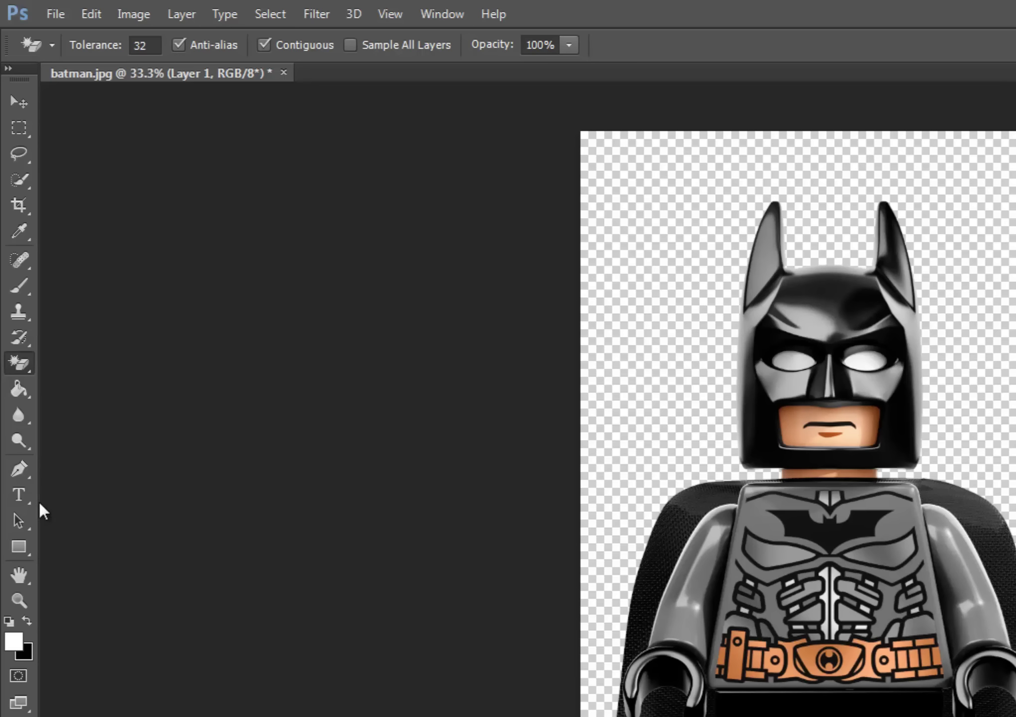
left_click(24, 619)
left_click(30, 397)
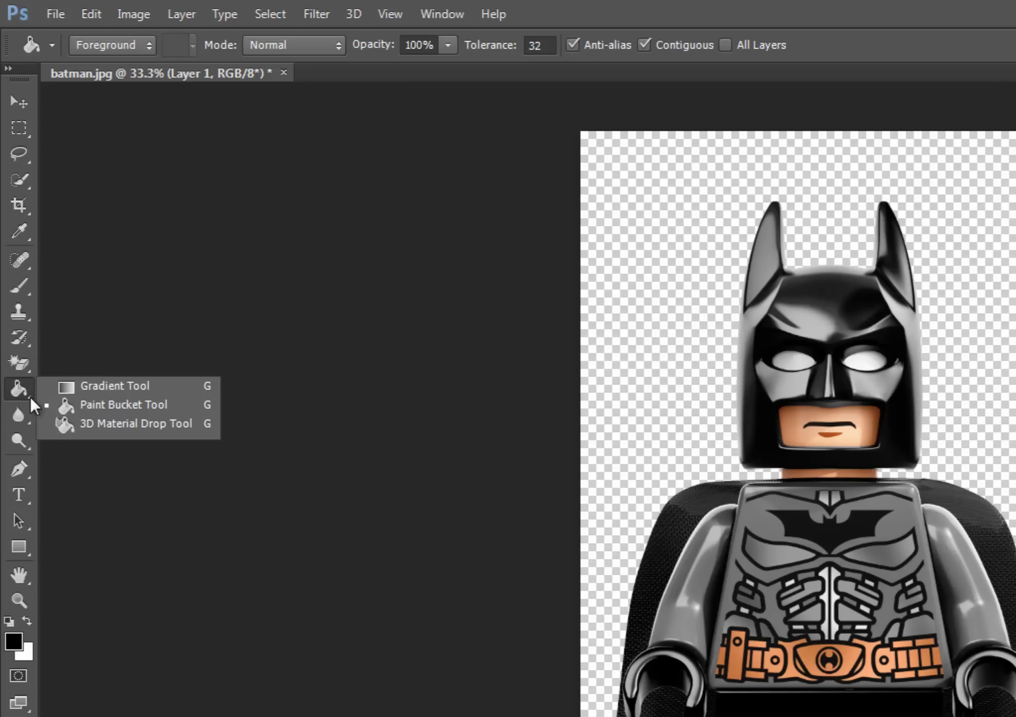
left_click(130, 405)
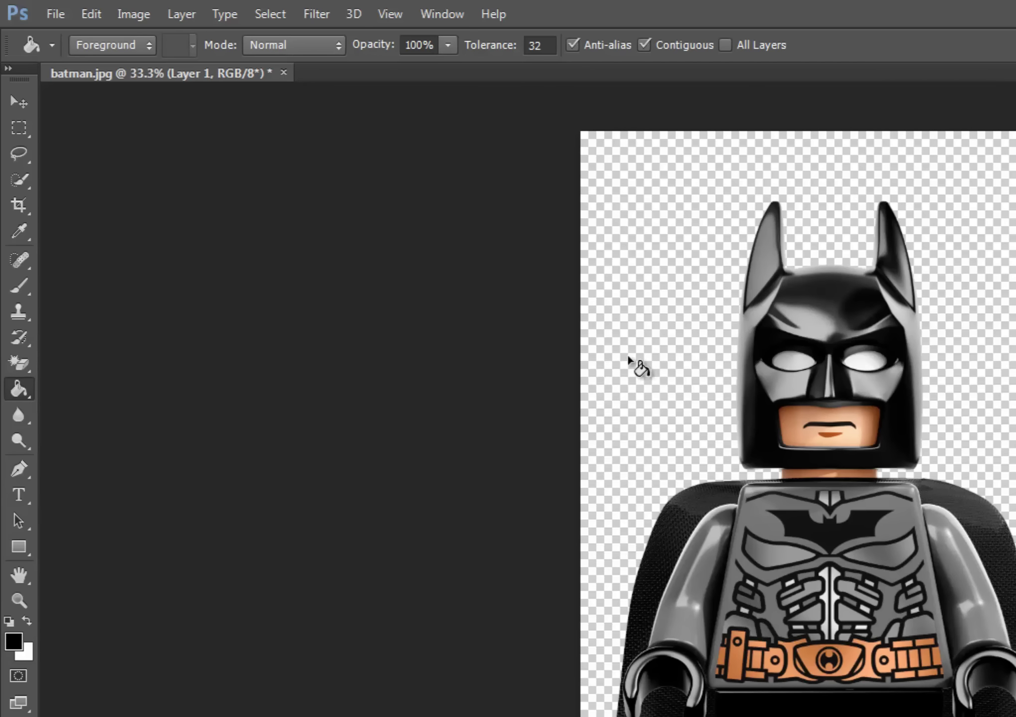
left_click(663, 352)
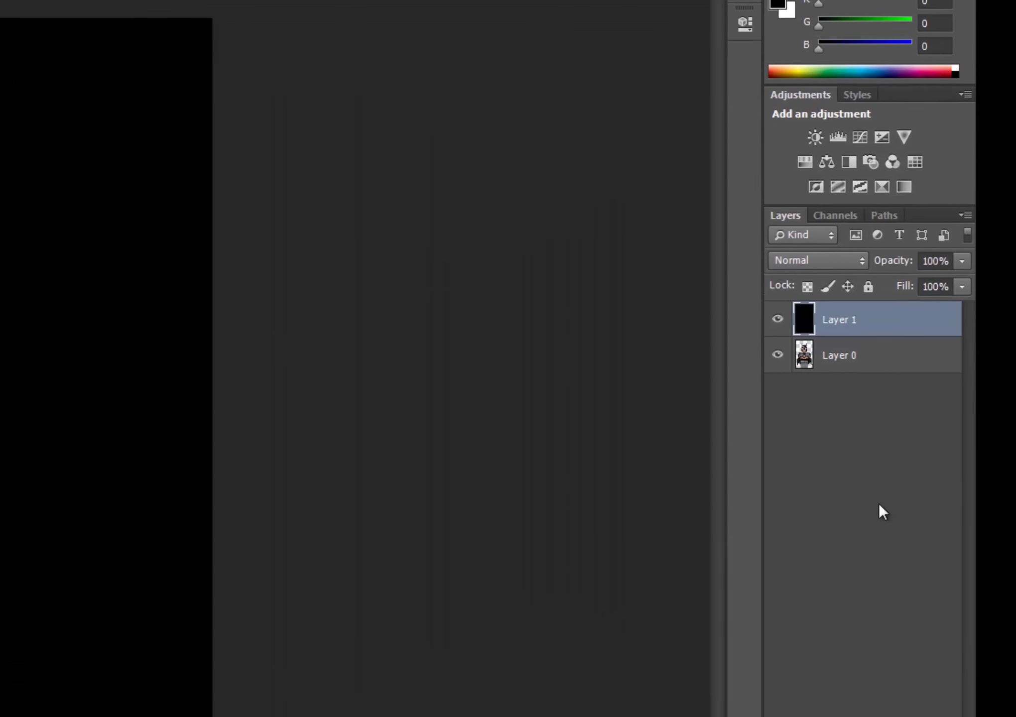
Move Layer 1 beneath the Batman layer so the figure sits on black
left_click(960, 436)
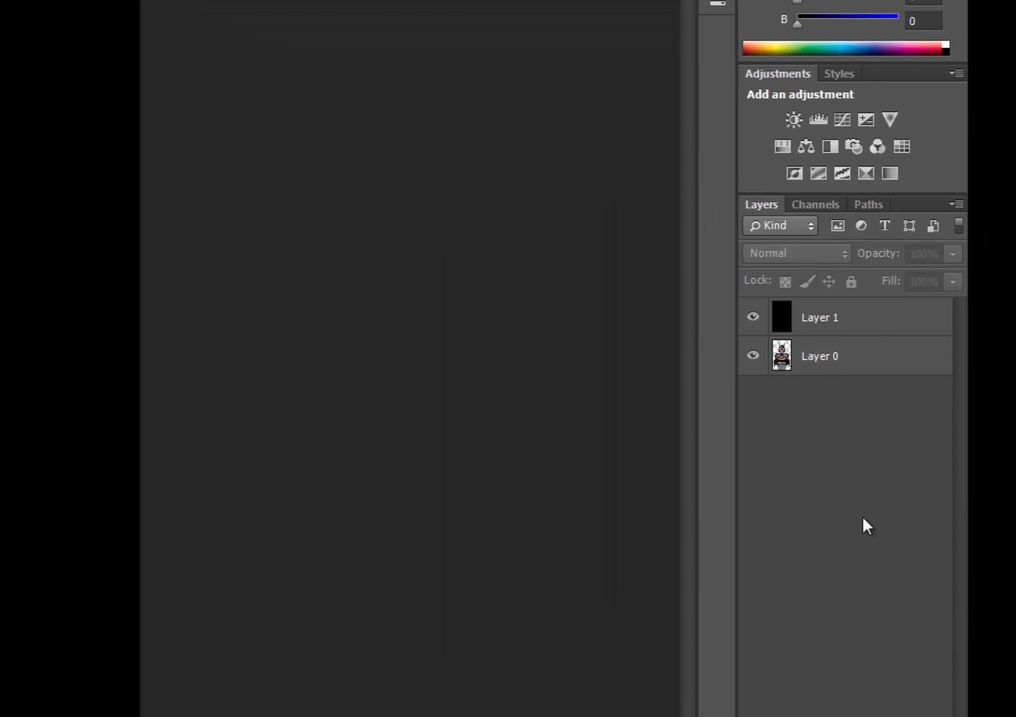
left_click(866, 329)
left_click_drag(873, 328, 886, 387)
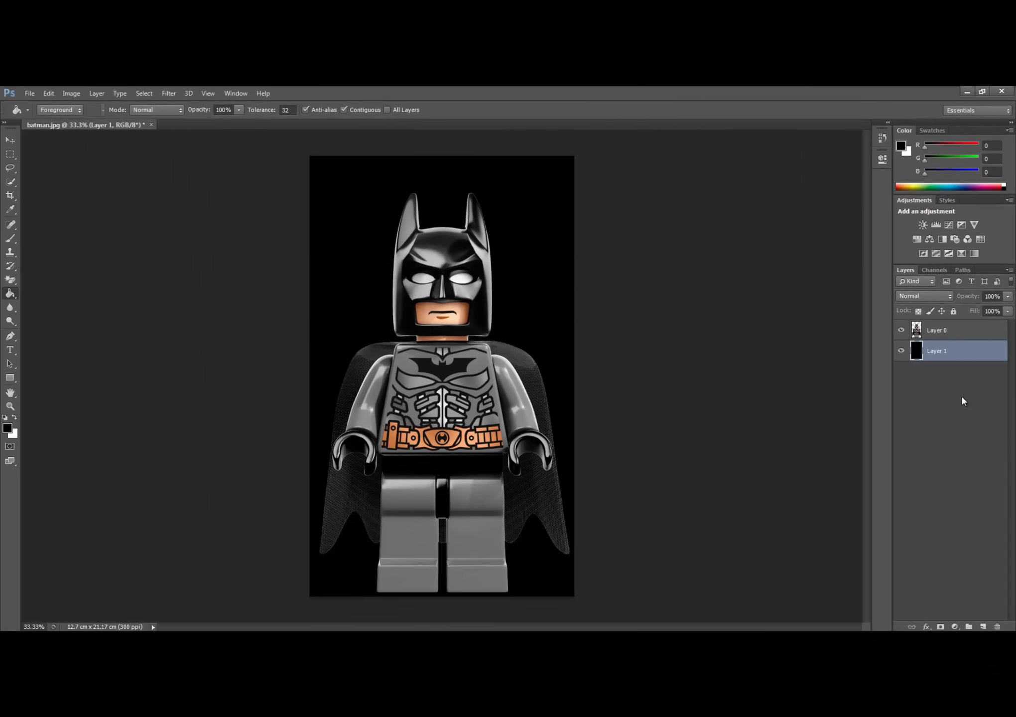
left_click(963, 401)
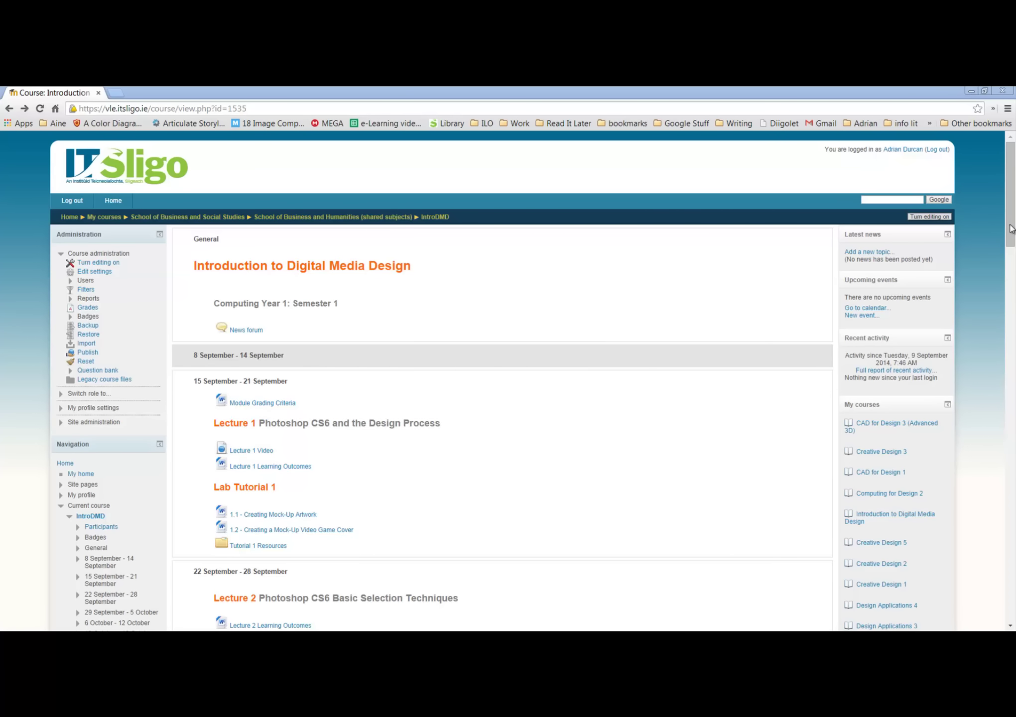
Download apples.jpg from Moodle's Tutorial 2 Resources folder
left_click_drag(1011, 200, 1011, 287)
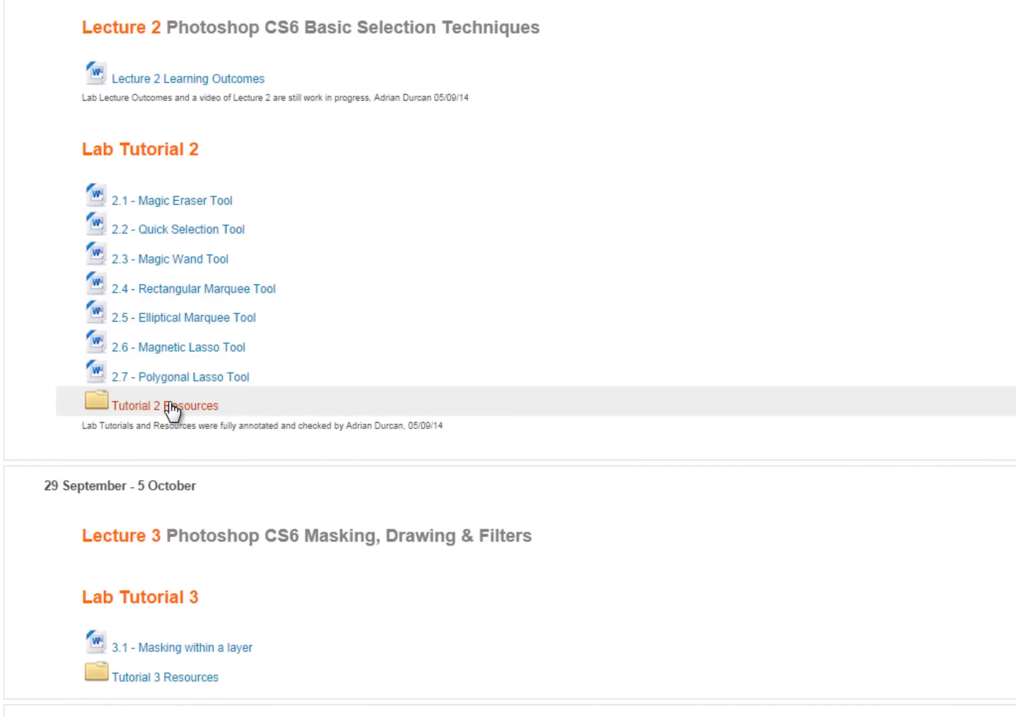
left_click(168, 405)
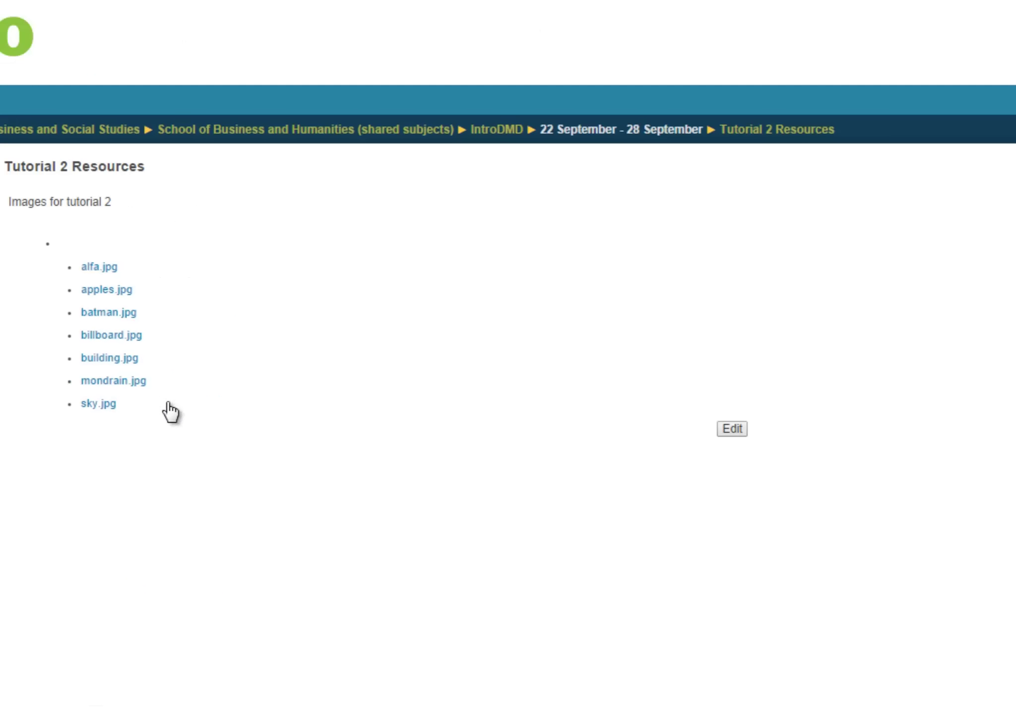
left_click(90, 296)
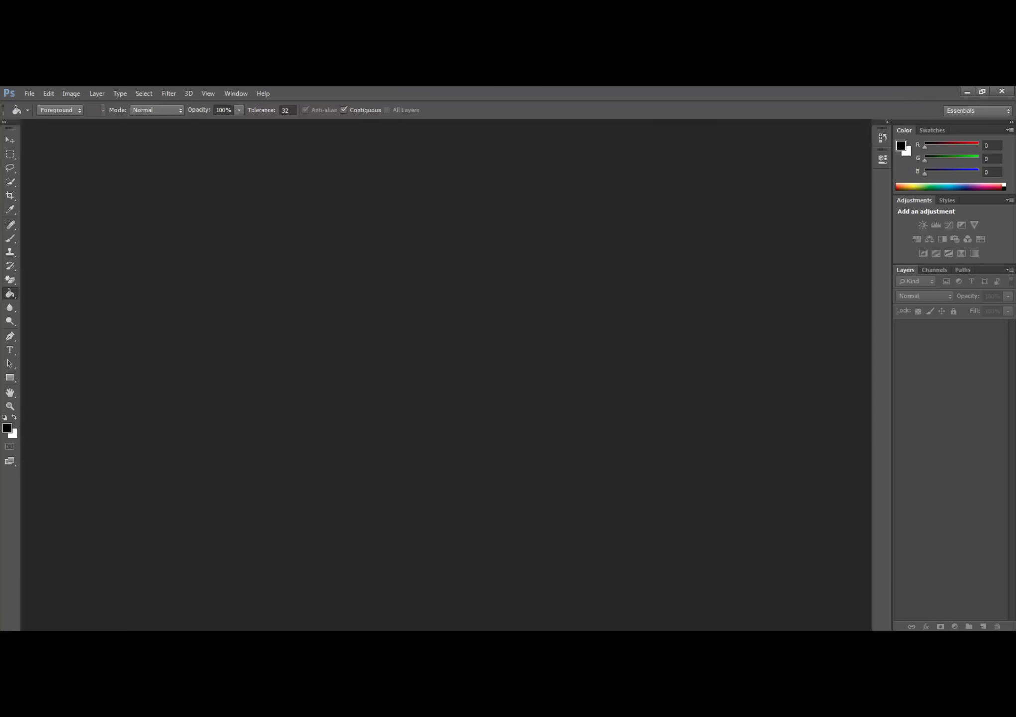
Open apples.jpg in Photoshop and hide its grid overlay
left_click(30, 93)
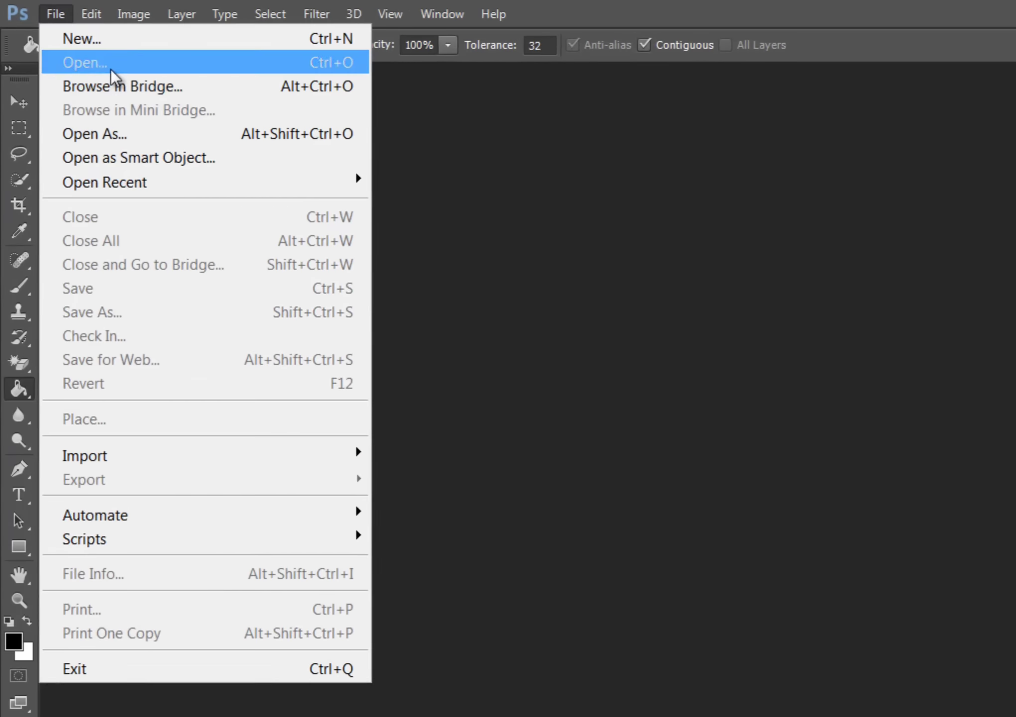
left_click(85, 62)
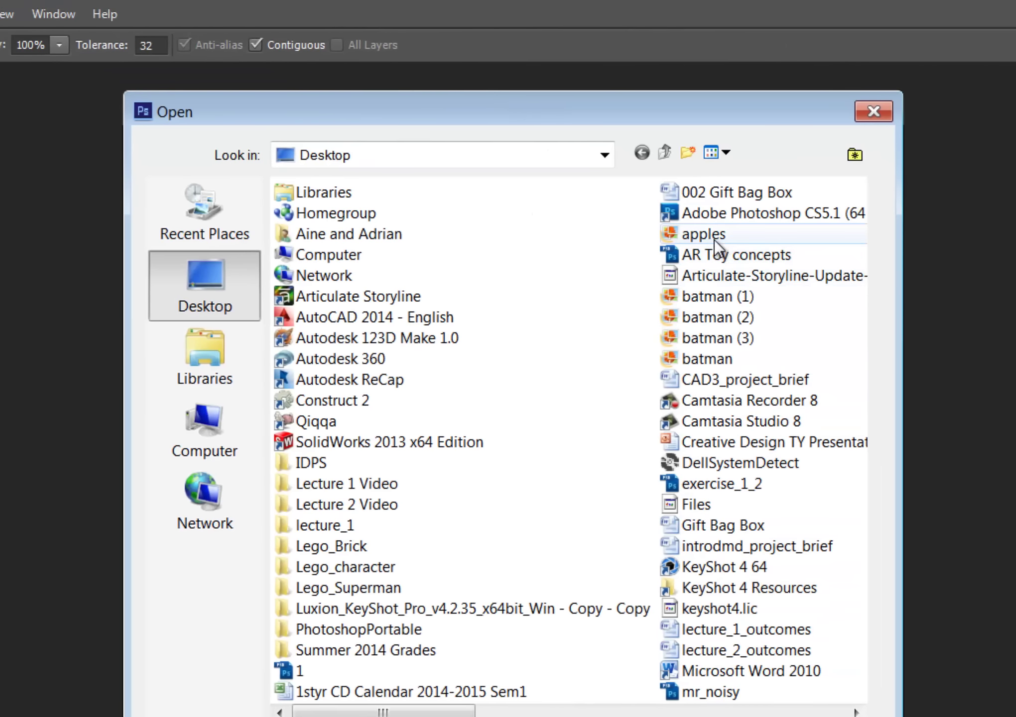
left_click(714, 237)
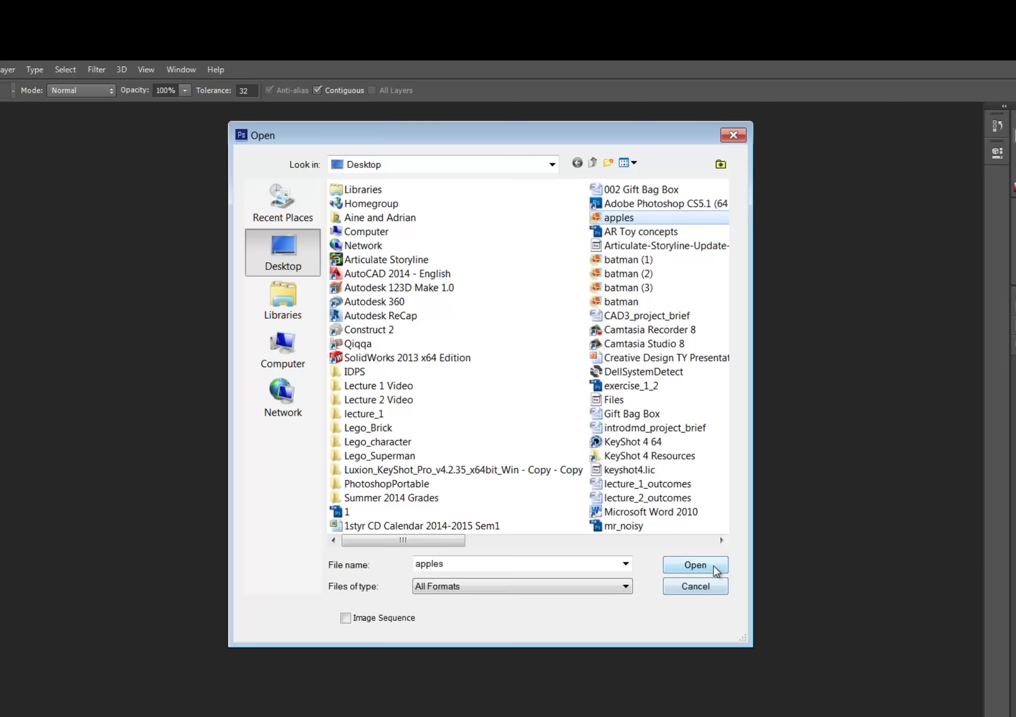
left_click(716, 570)
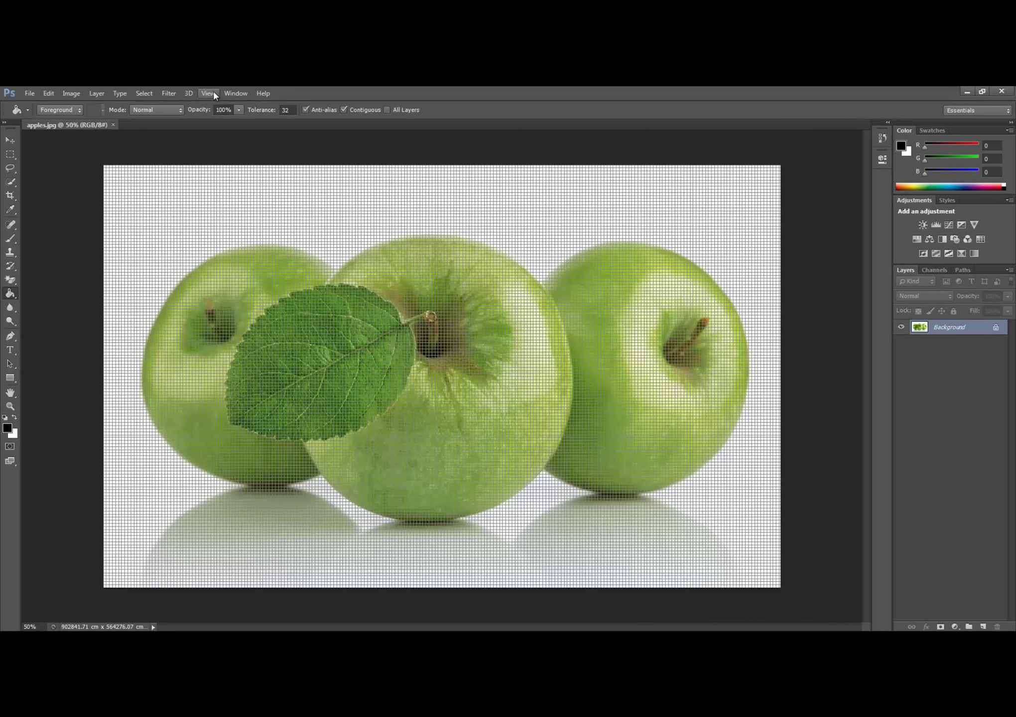
left_click(208, 93)
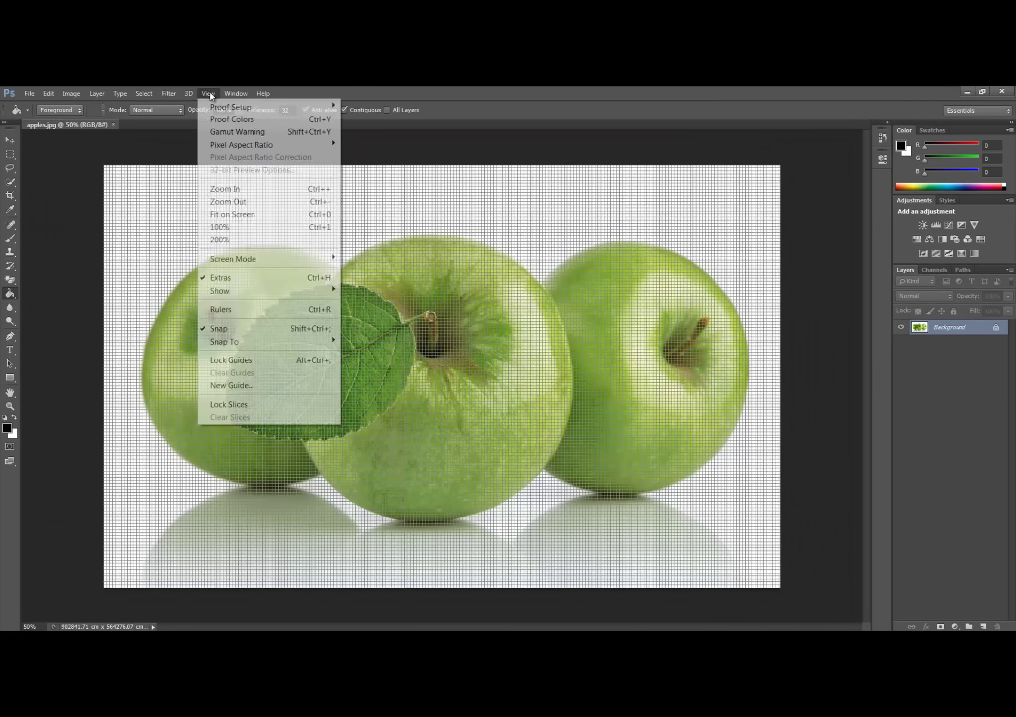
left_click(213, 278)
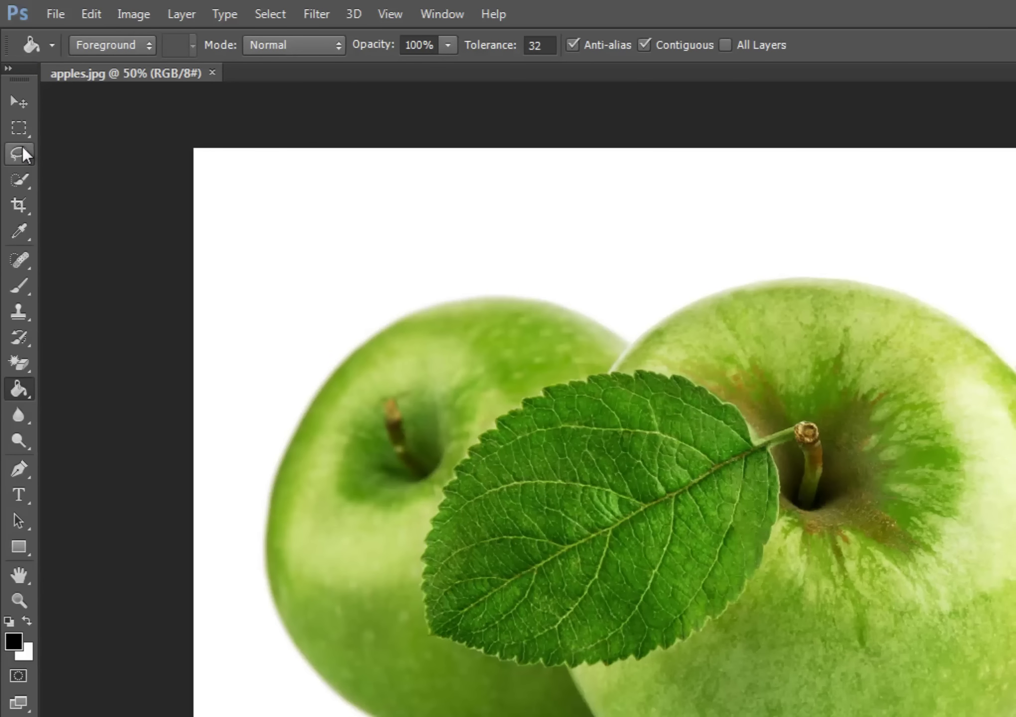
Select the front apple and its leaf with Quick Selection in Add to selection mode
left_click(28, 183)
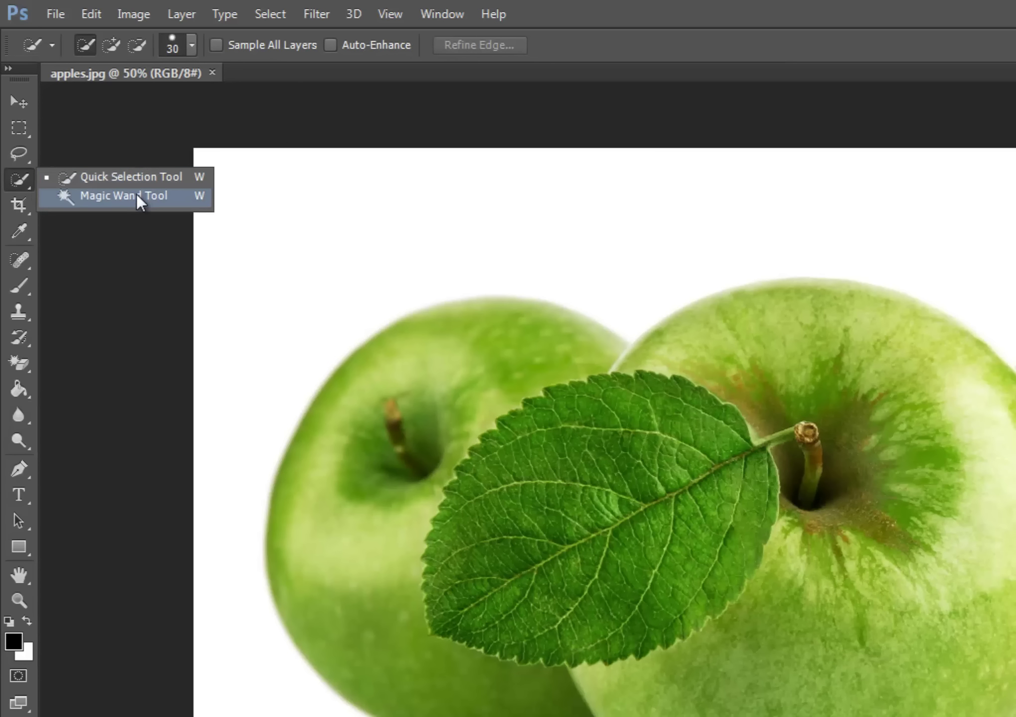
left_click(157, 180)
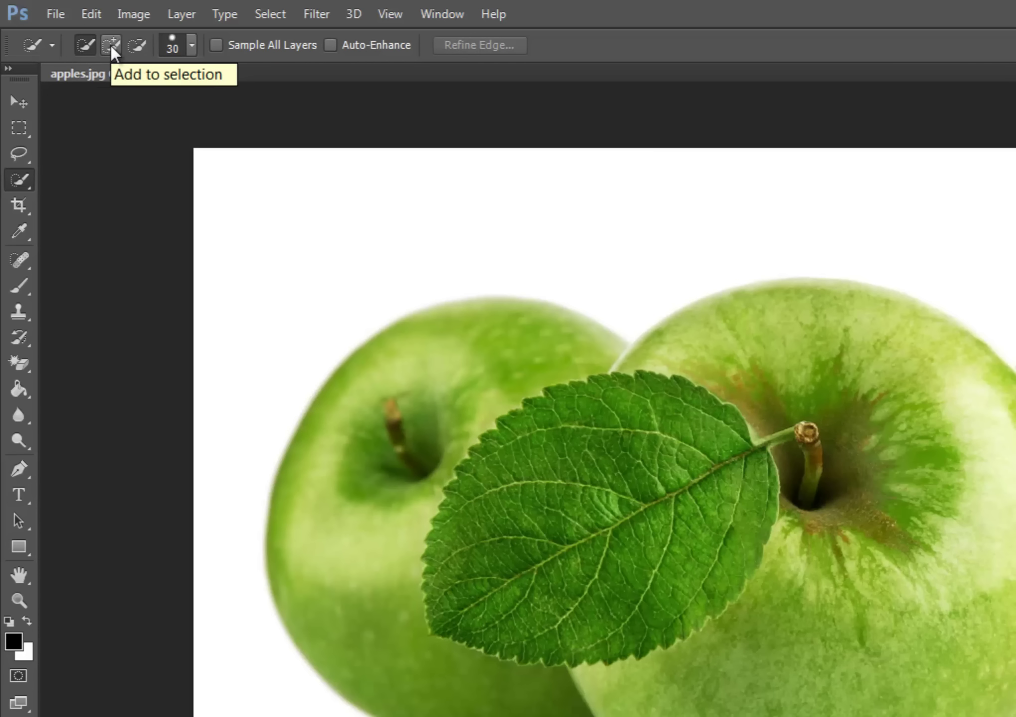
left_click(111, 44)
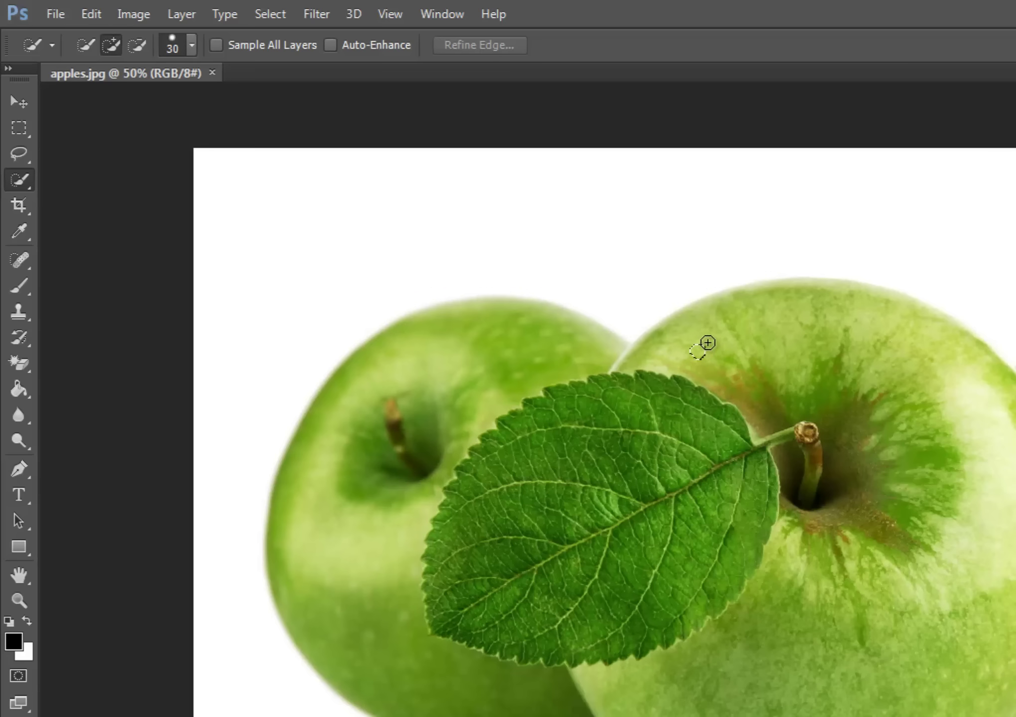
mouse_move(705, 345)
left_mouse_down()
mouse_move(817, 328)
mouse_move(691, 401)
mouse_move(764, 477)
mouse_move(657, 620)
mouse_move(540, 651)
mouse_move(449, 620)
left_mouse_up()
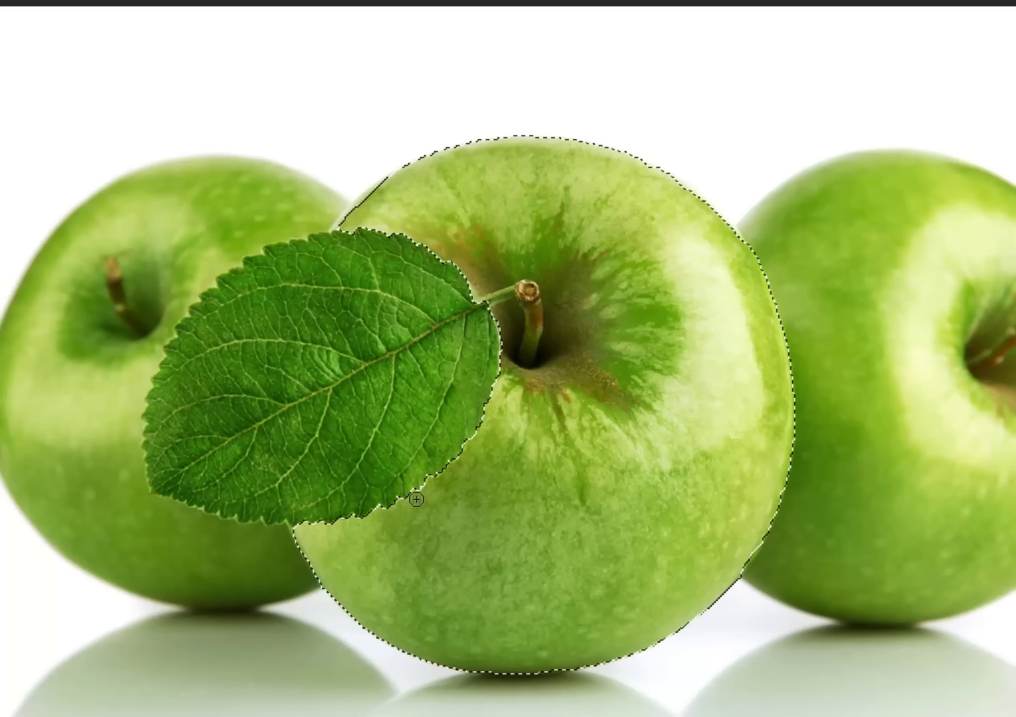
mouse_move(417, 490)
left_mouse_down()
mouse_move(413, 406)
mouse_move(338, 276)
mouse_move(184, 411)
mouse_move(173, 467)
left_mouse_up()
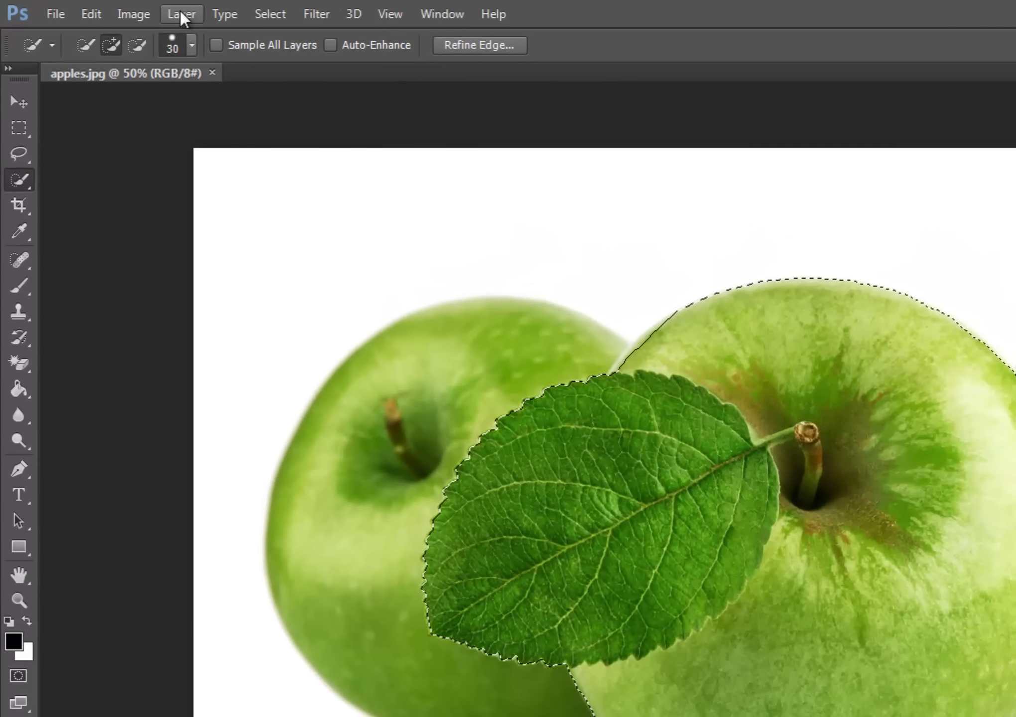
Copy the selected apple and leaf to Layer 1, check it, then select the Background
left_click(181, 12)
mouse_move(239, 38)
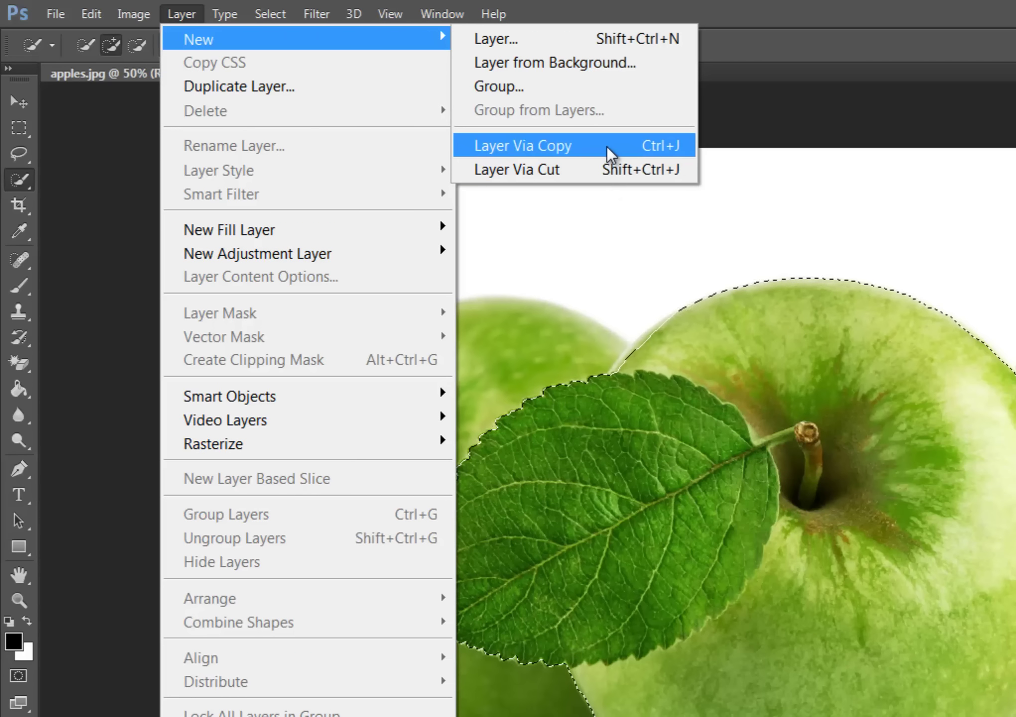
left_click(608, 149)
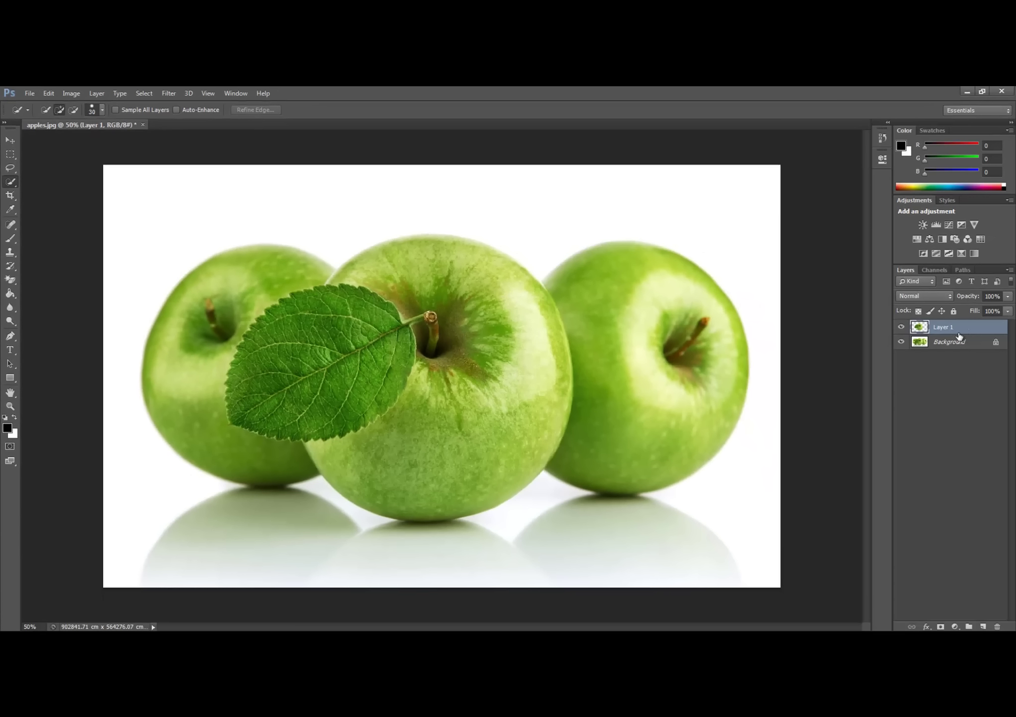
left_click(901, 342)
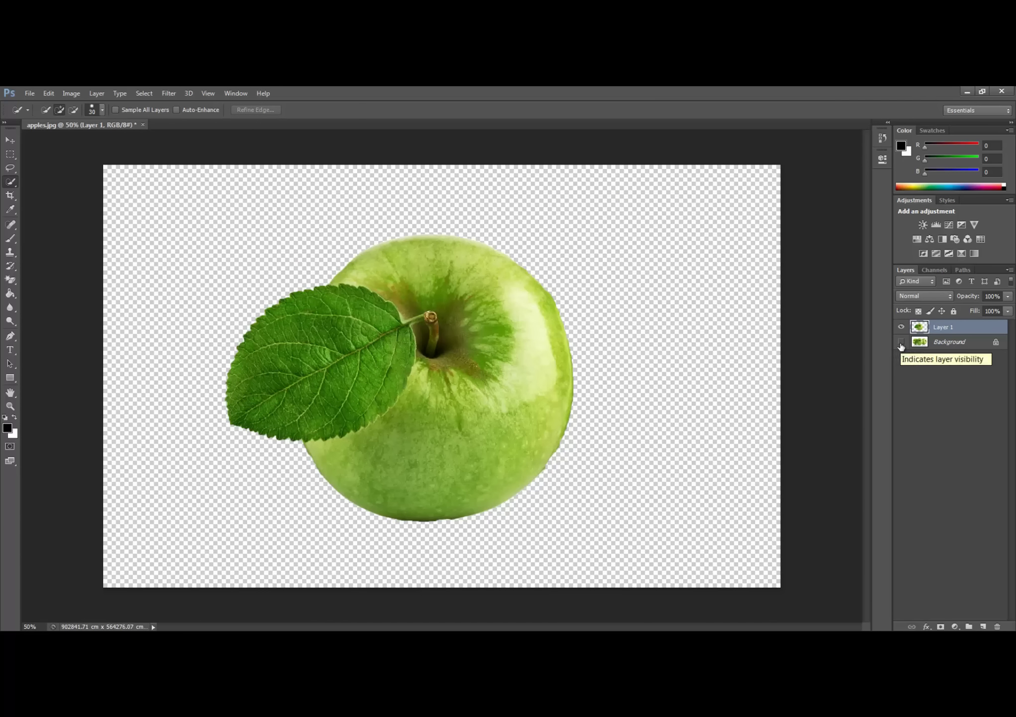
left_click(901, 343)
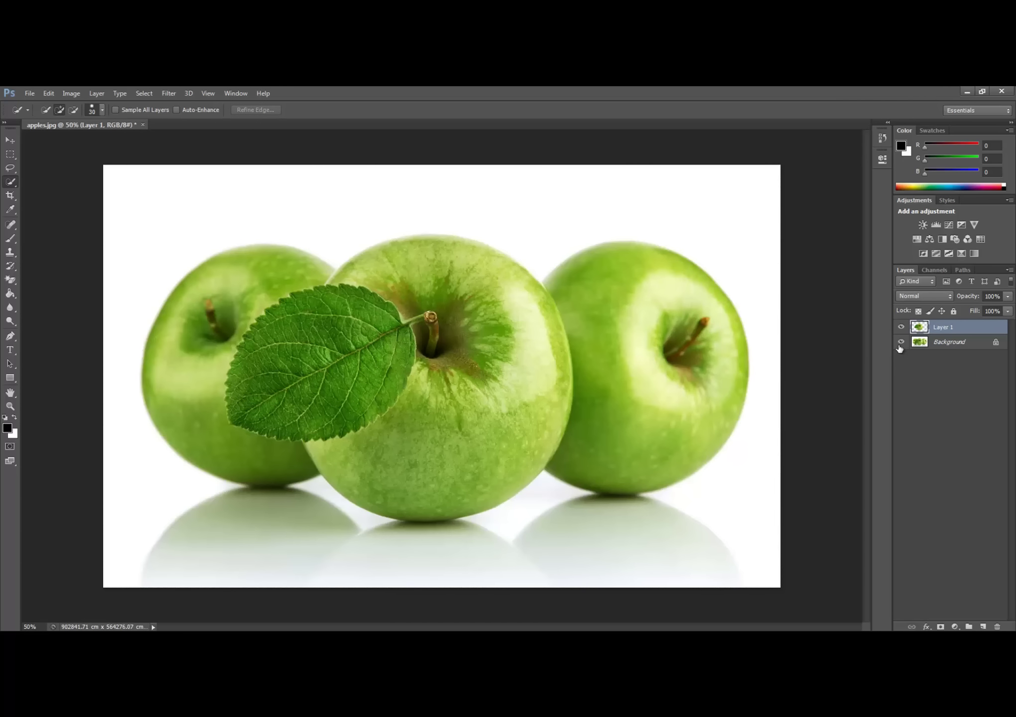
left_click(960, 348)
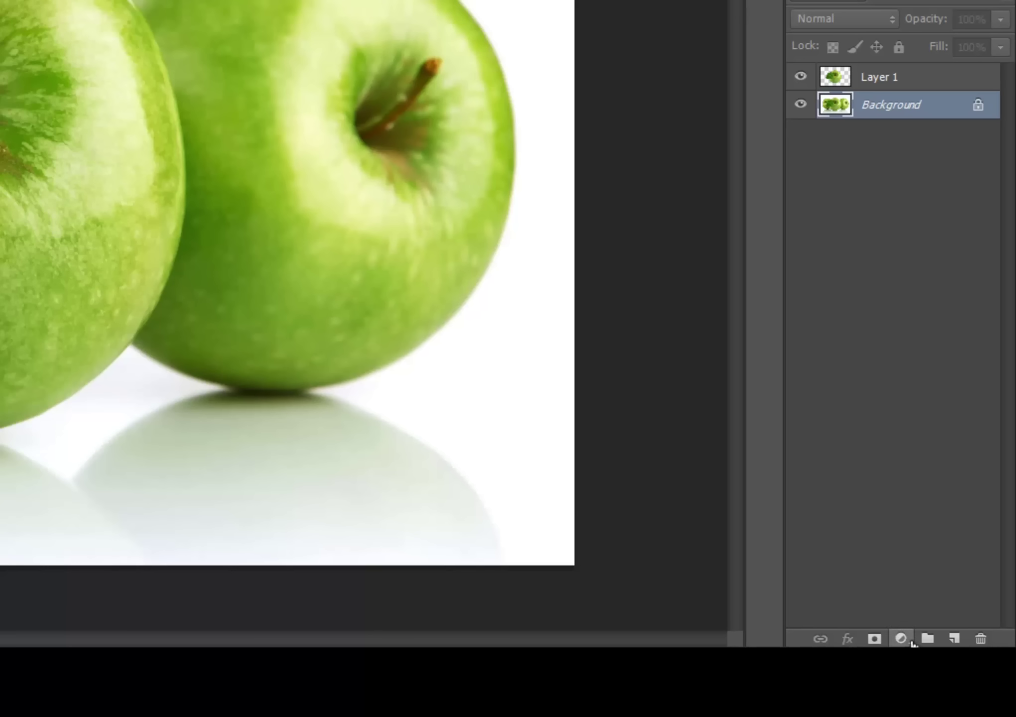
Add a Black & White adjustment layer above the Background to grey the side apples
left_click(912, 644)
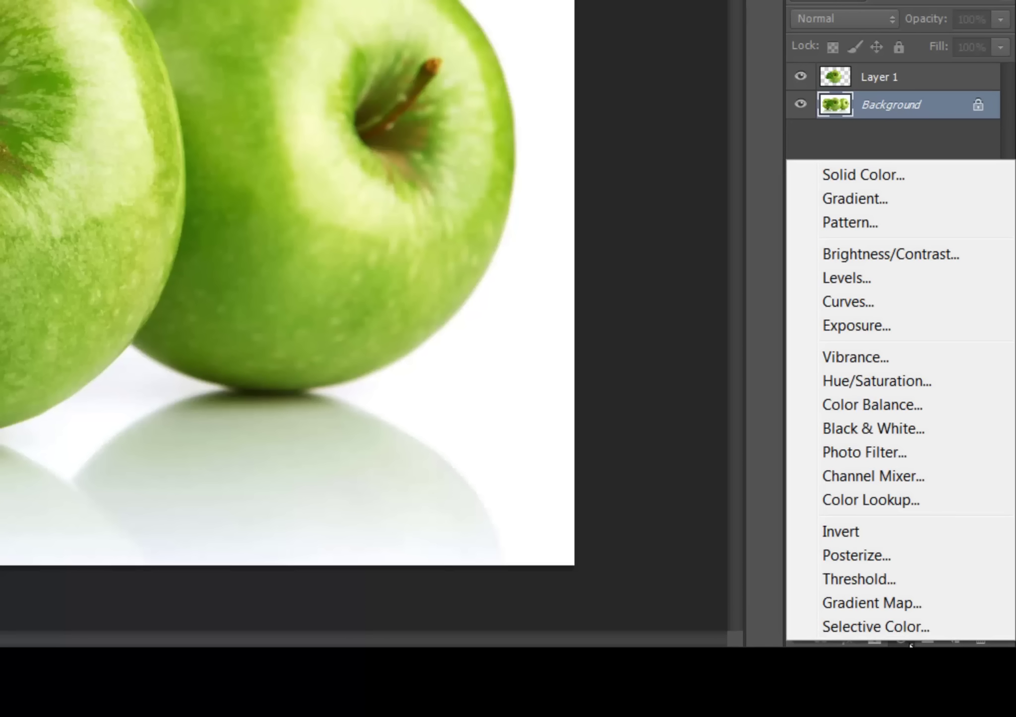
left_click(916, 427)
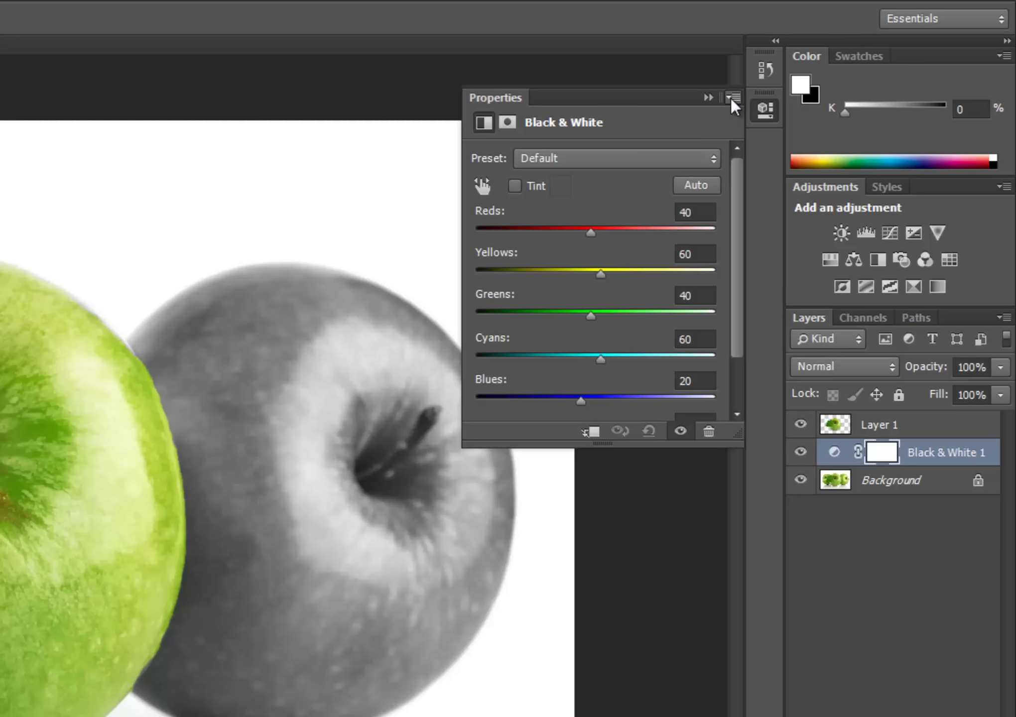
left_click(708, 98)
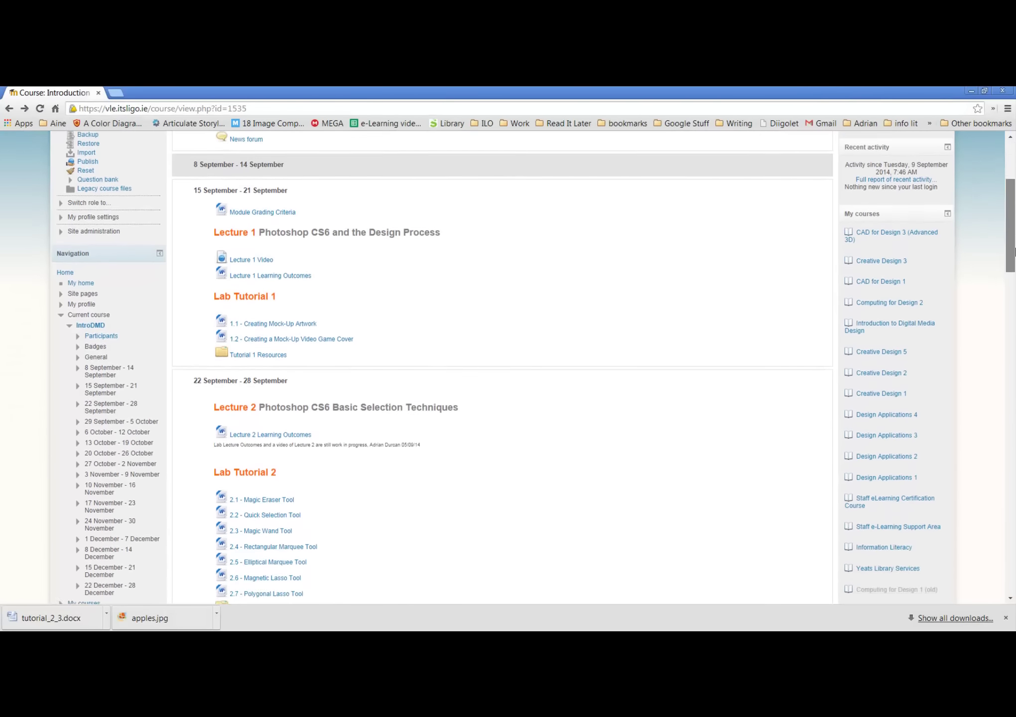
Download sky.jpg from Moodle's Tutorial 2 Resources folder
left_click_drag(1013, 206, 1013, 275)
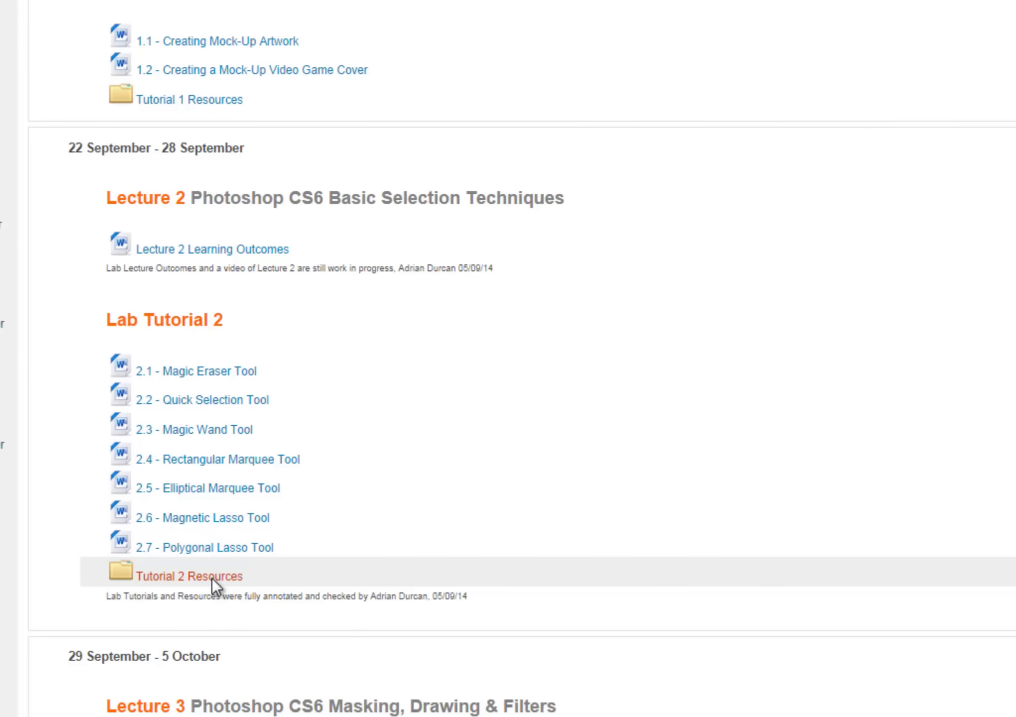
left_click(212, 578)
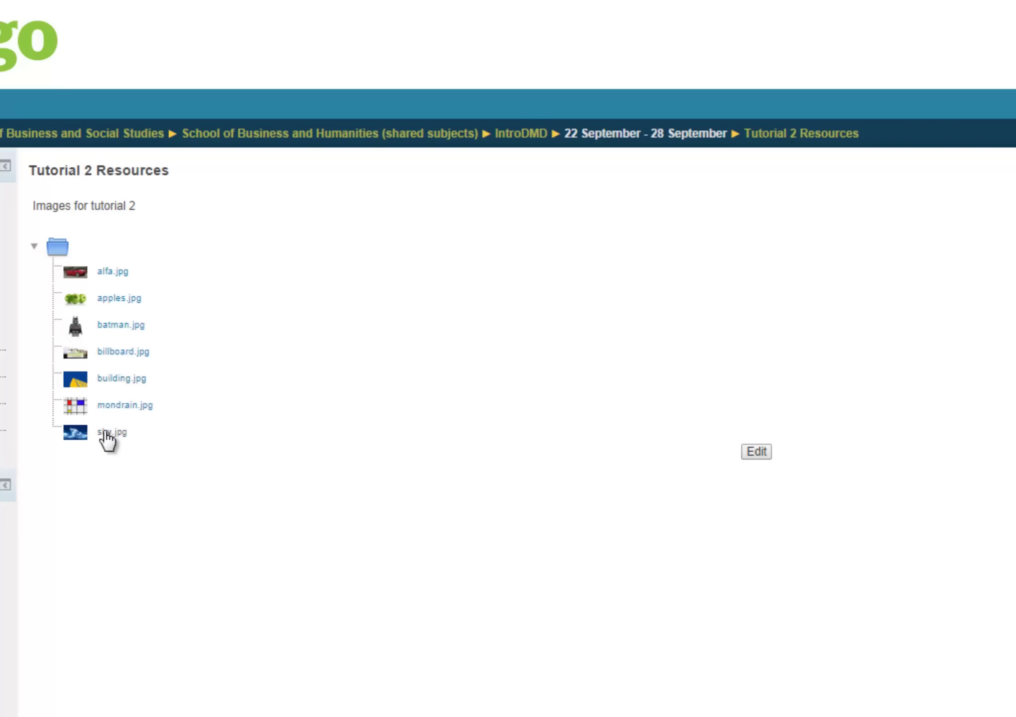
left_click(105, 432)
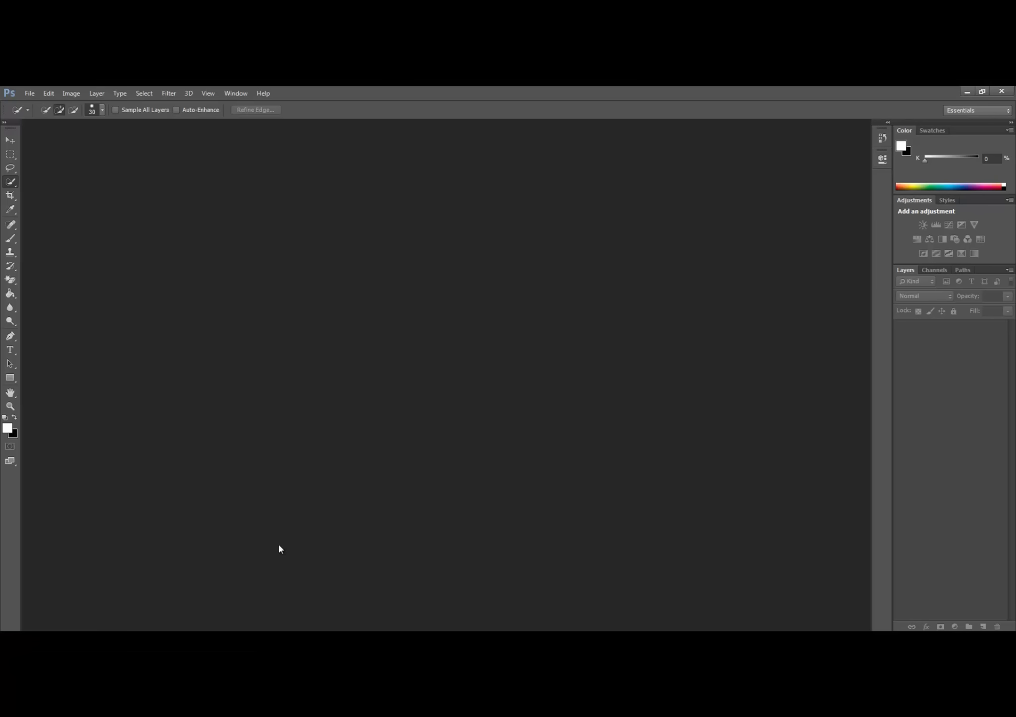
Open building.jpg in Photoshop and hide its grid overlay
left_click(28, 94)
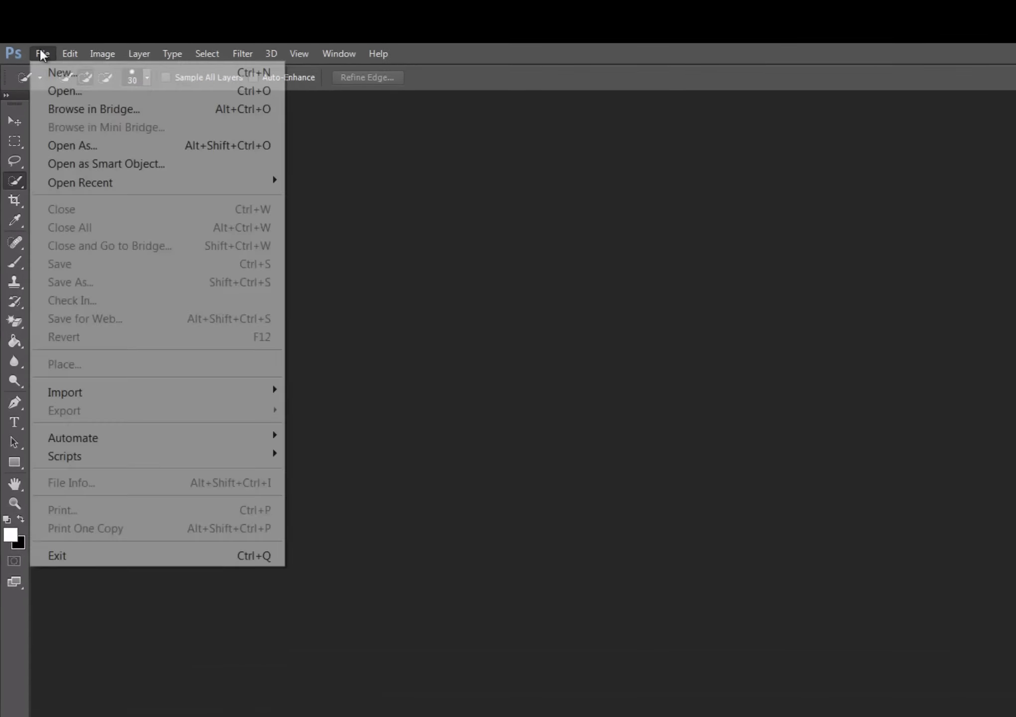
left_click(36, 118)
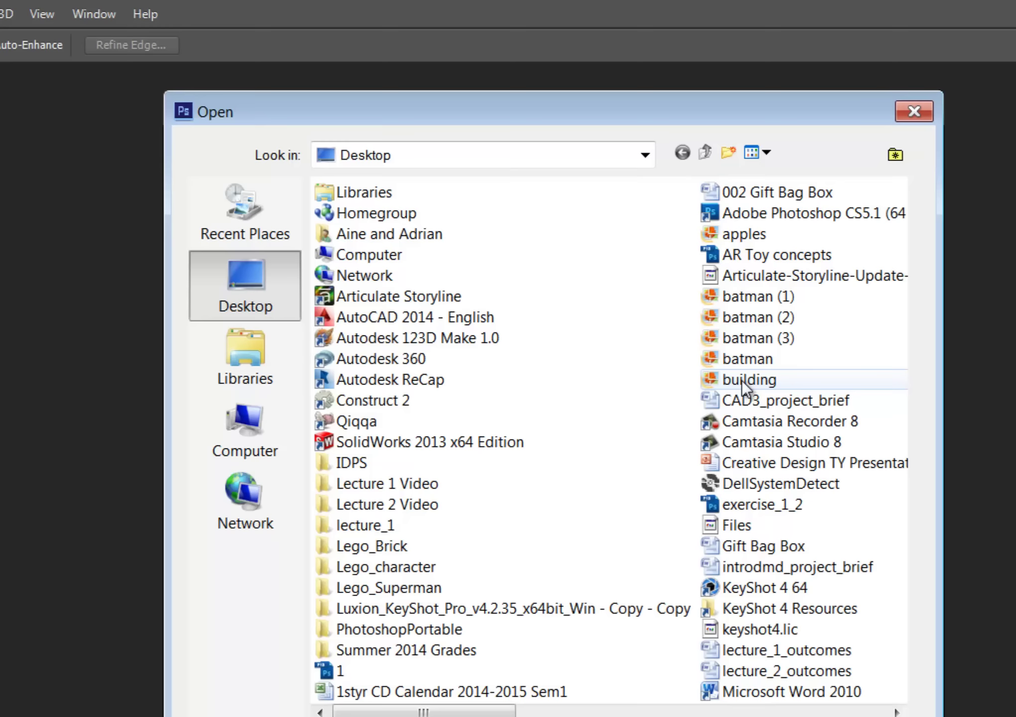
double_click(742, 380)
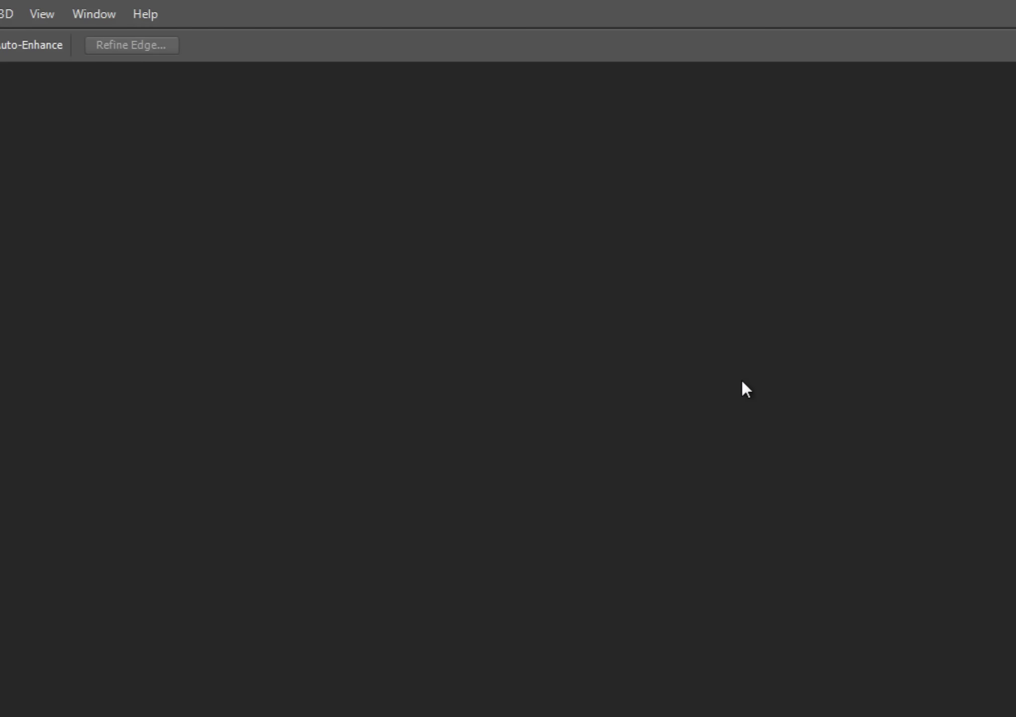
left_click(32, 15)
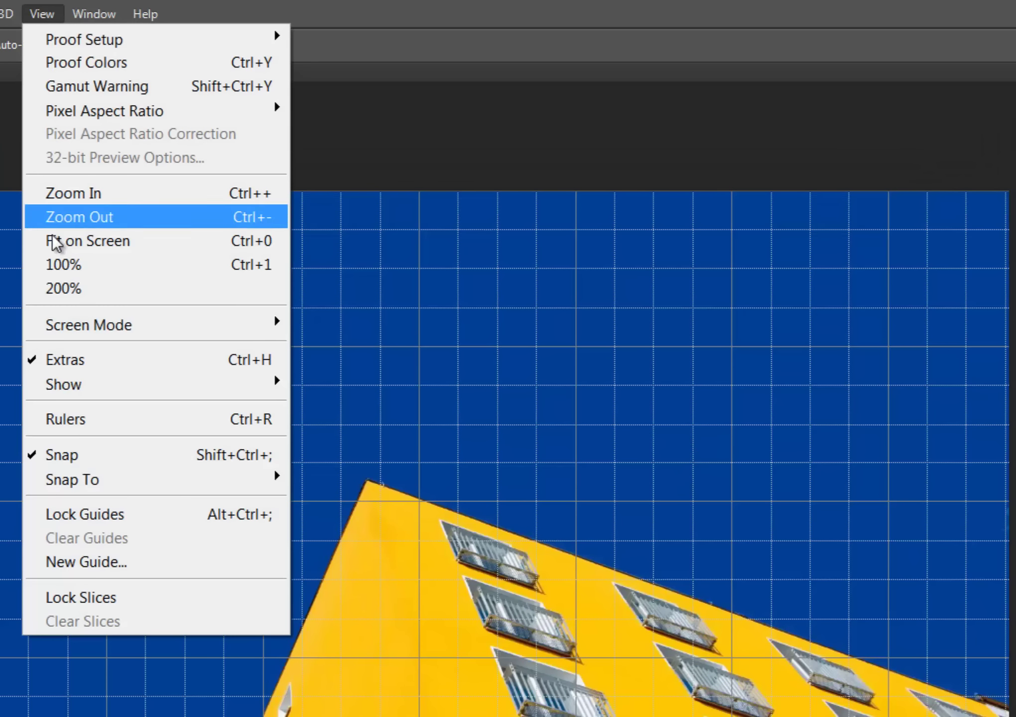
left_click(64, 361)
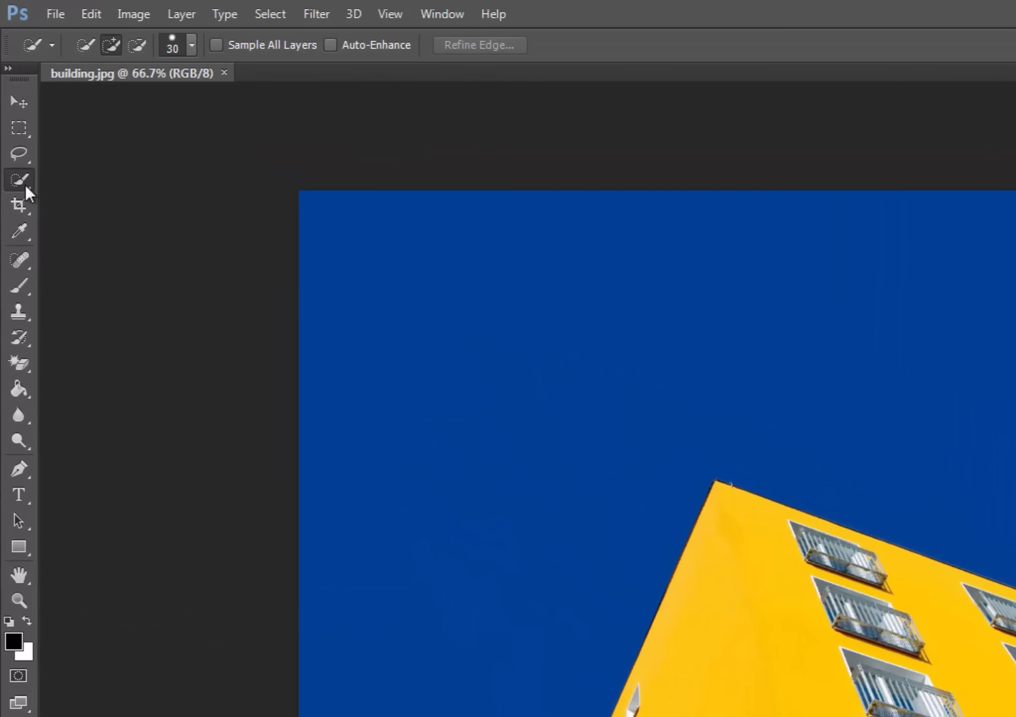
Select the blue sky with the Magic Wand and invert the selection to the building
right_click(25, 184)
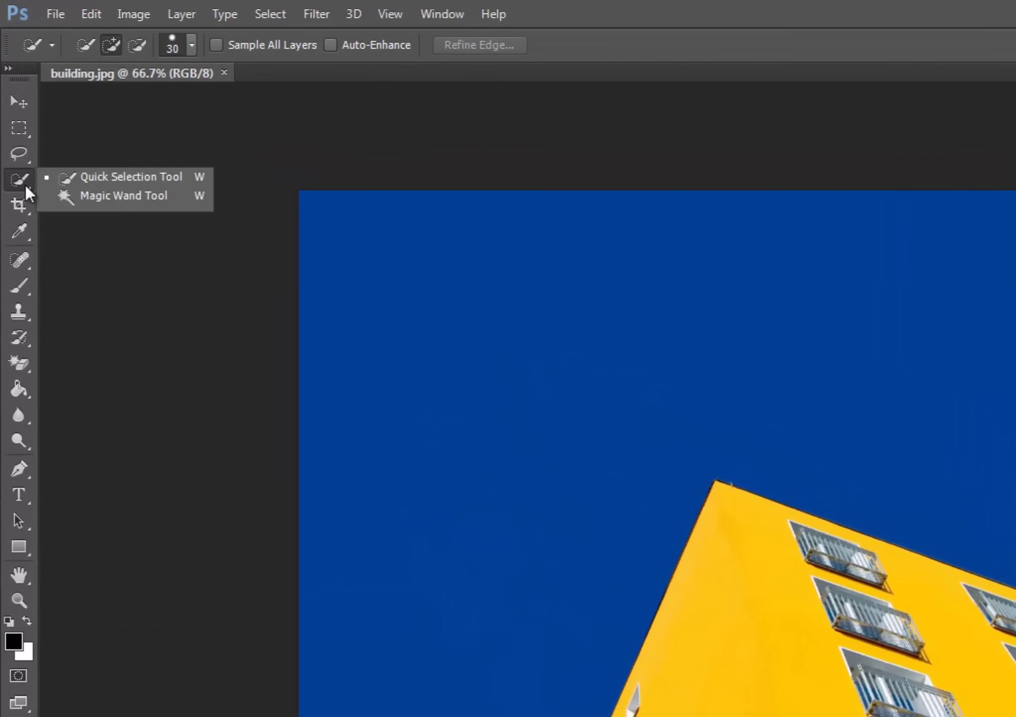
left_click(157, 202)
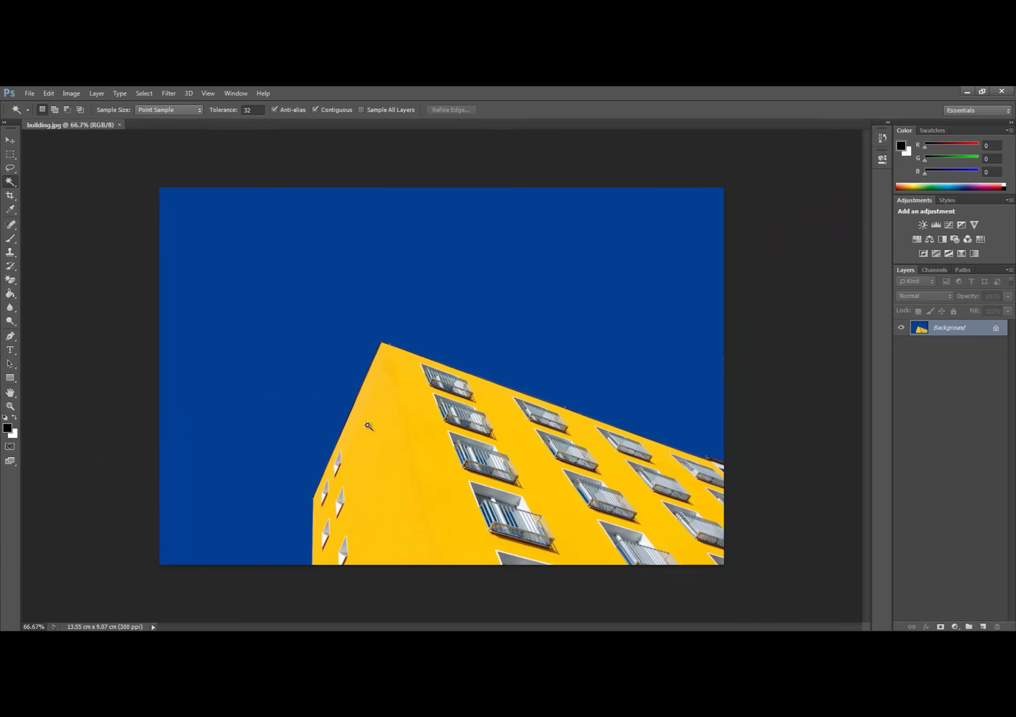
left_click(275, 372)
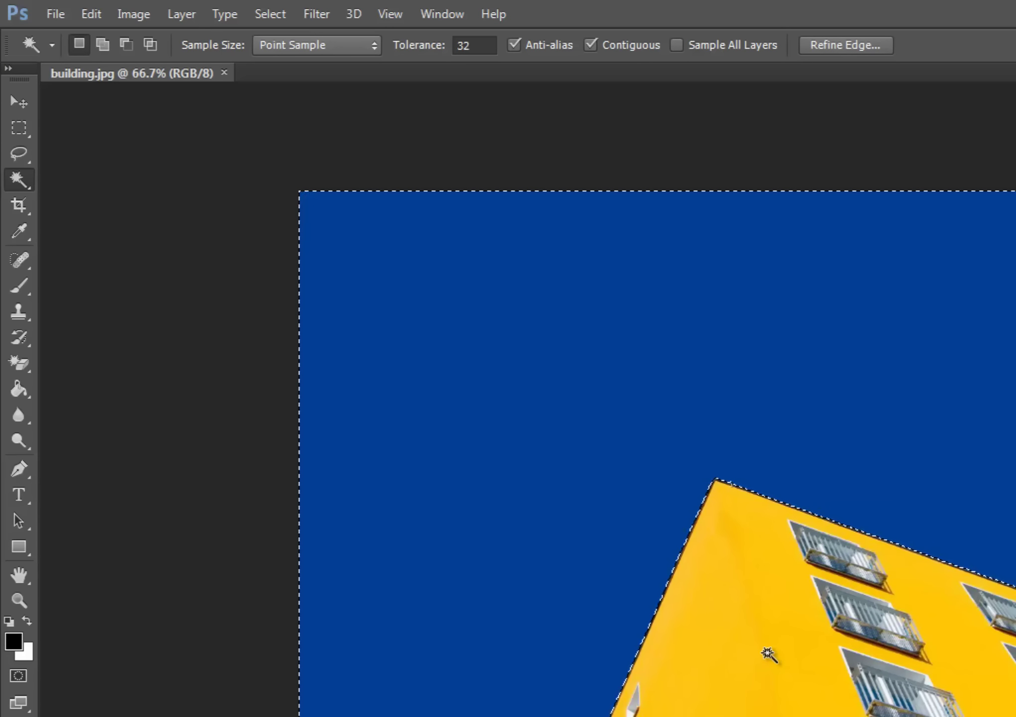
left_click(268, 11)
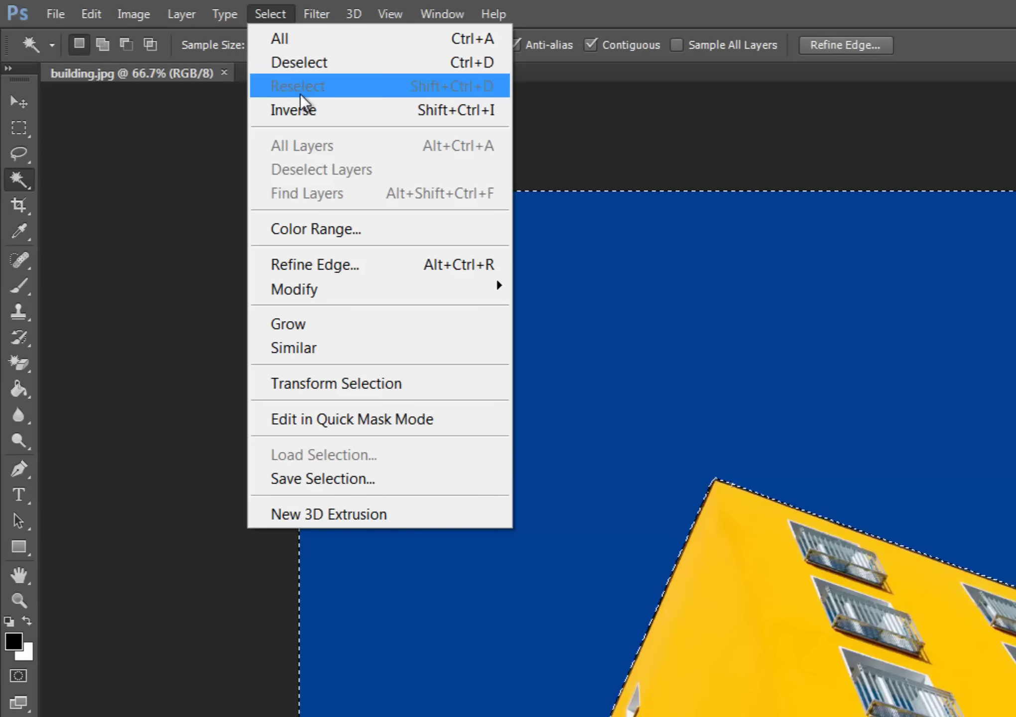
left_click(302, 108)
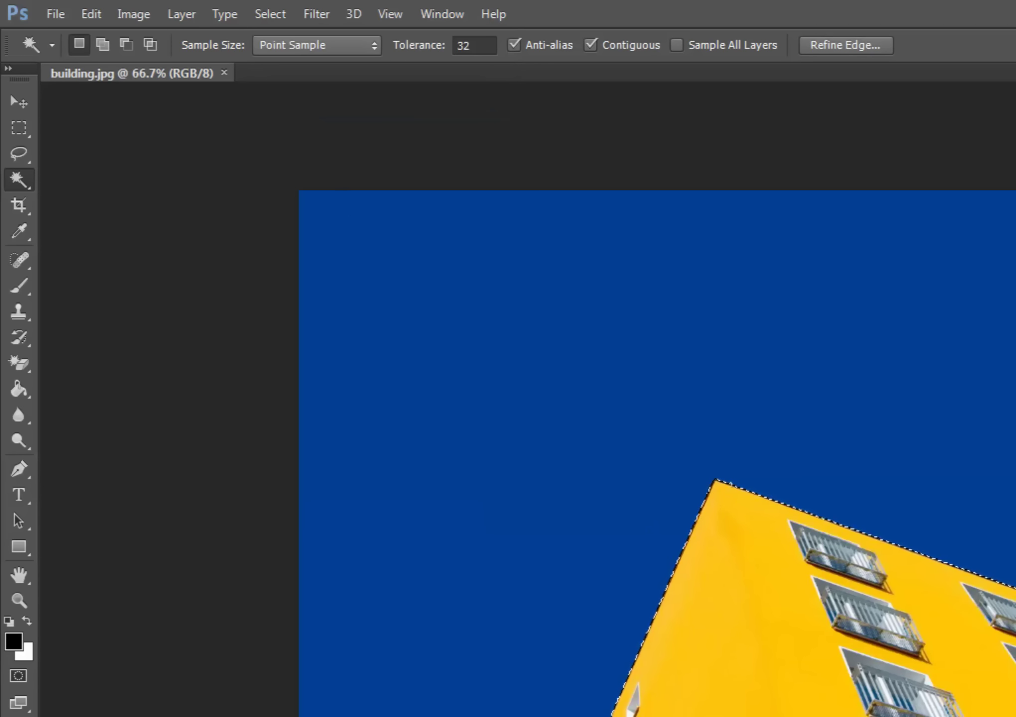
Copy the building onto Layer 1 and hide the blue-sky Background layer
left_click(183, 13)
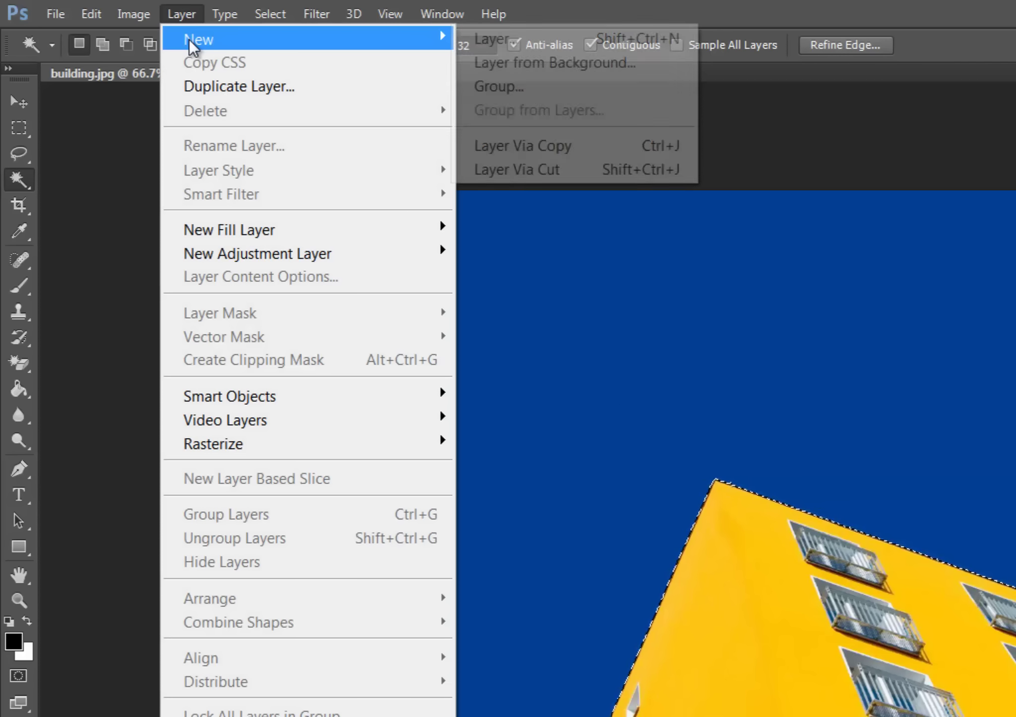
mouse_move(302, 39)
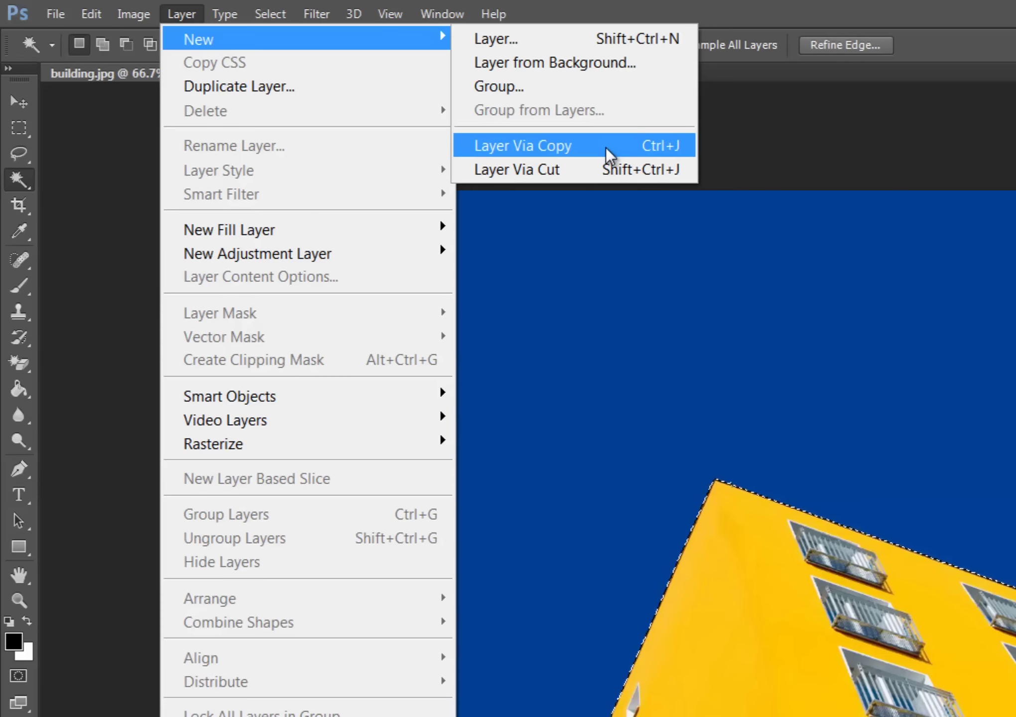
left_click(607, 151)
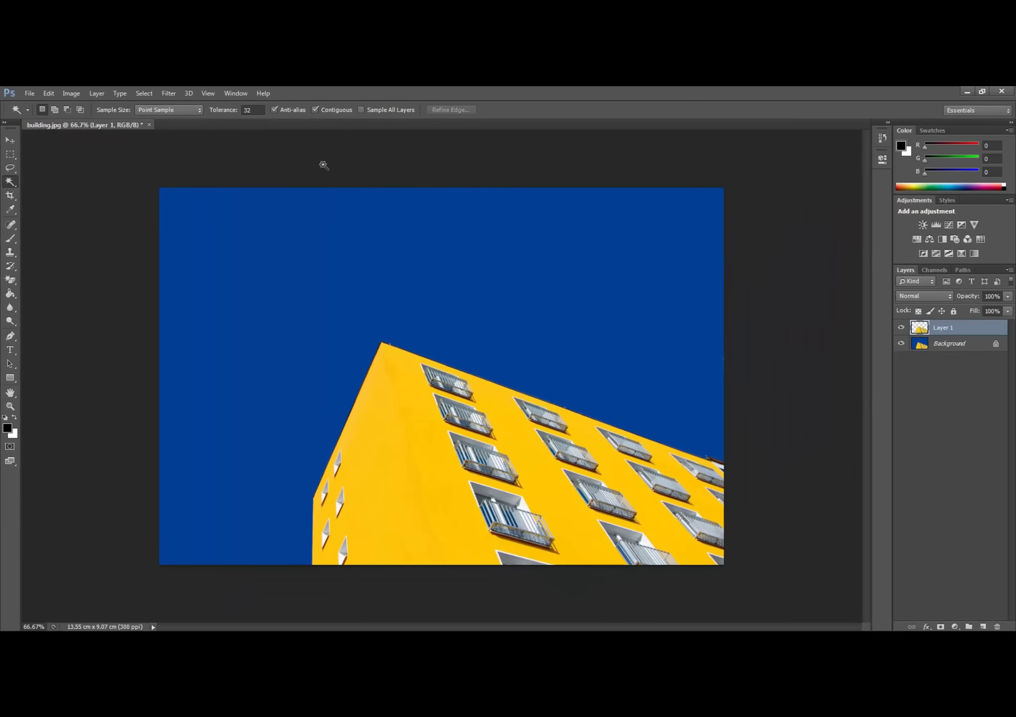
left_click(972, 441)
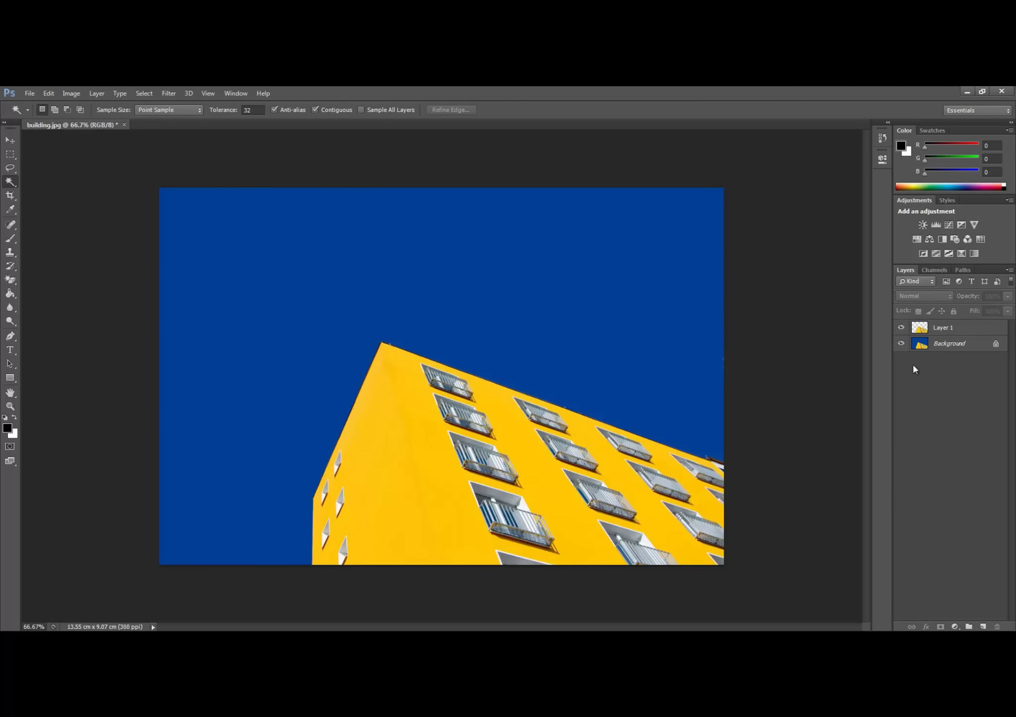
left_click(901, 344)
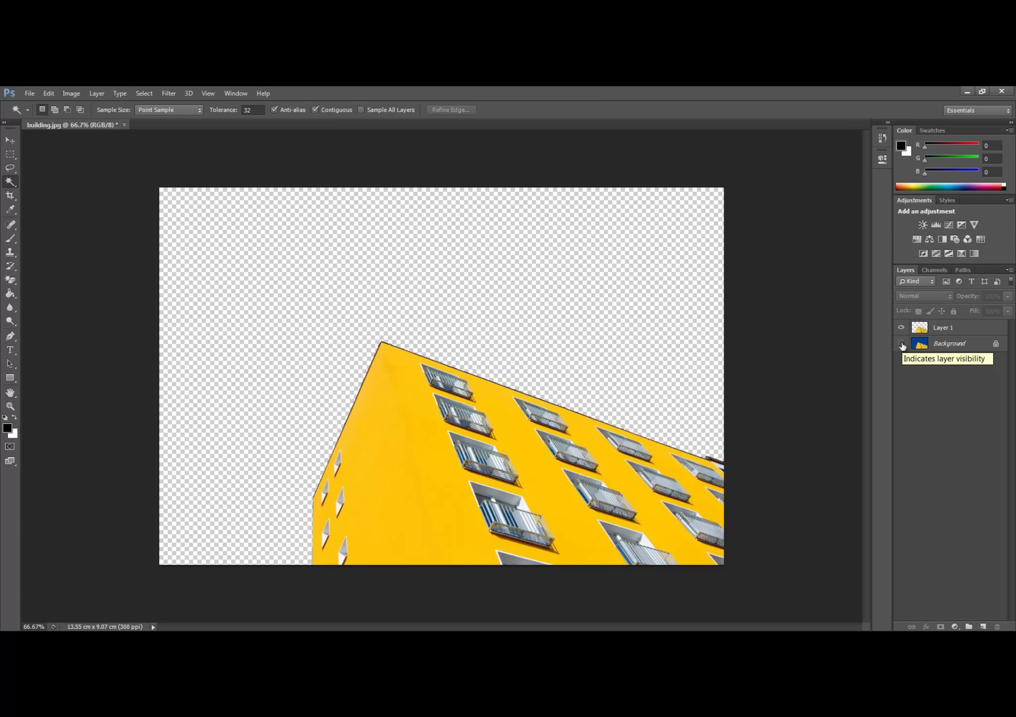
left_click(902, 344)
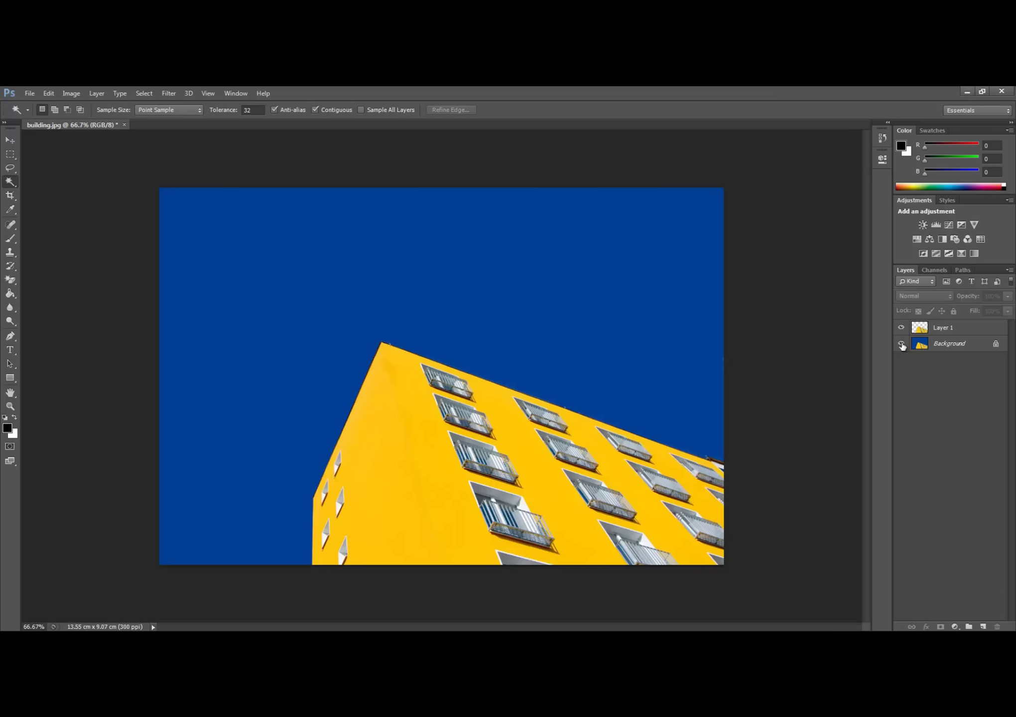
left_click(902, 344)
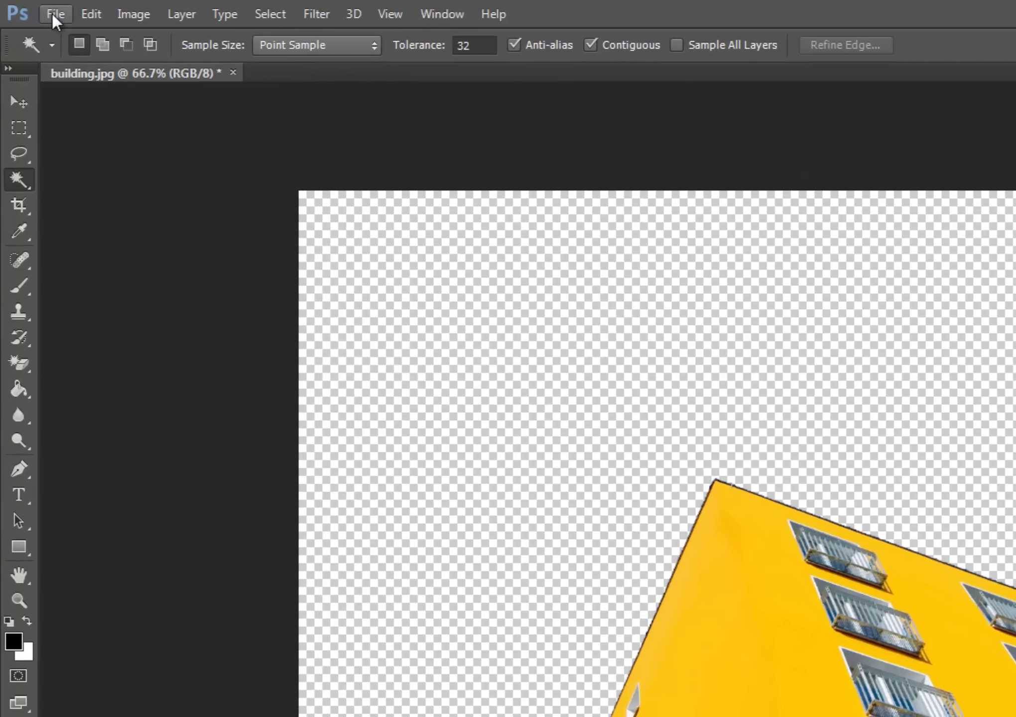
Open sky.jpg in Photoshop
left_click(52, 14)
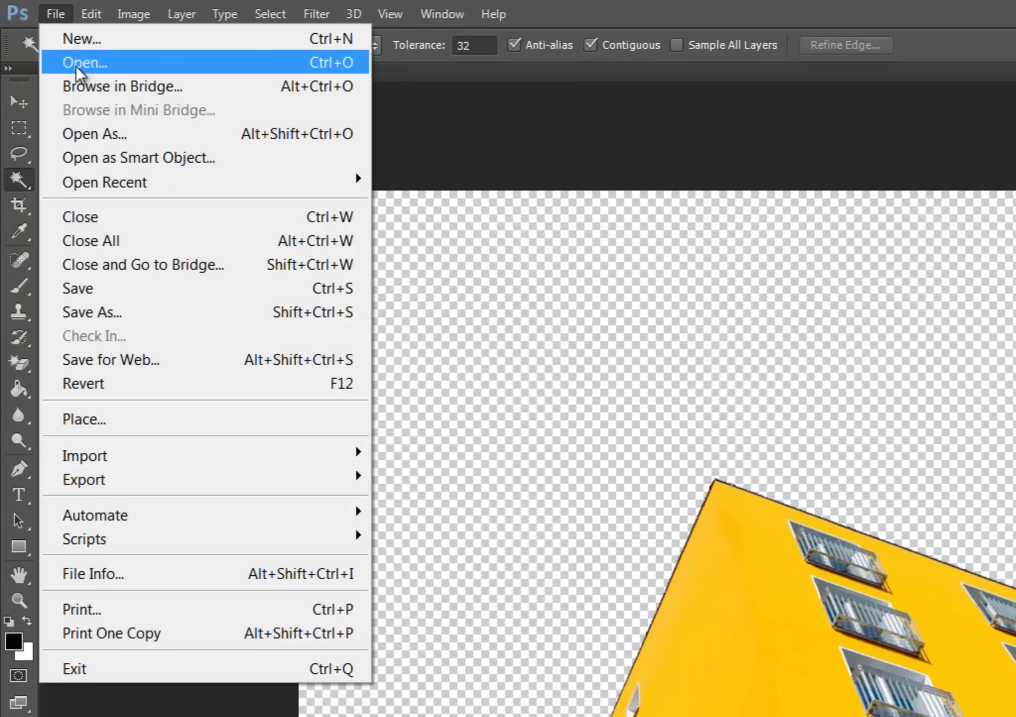
left_click(75, 63)
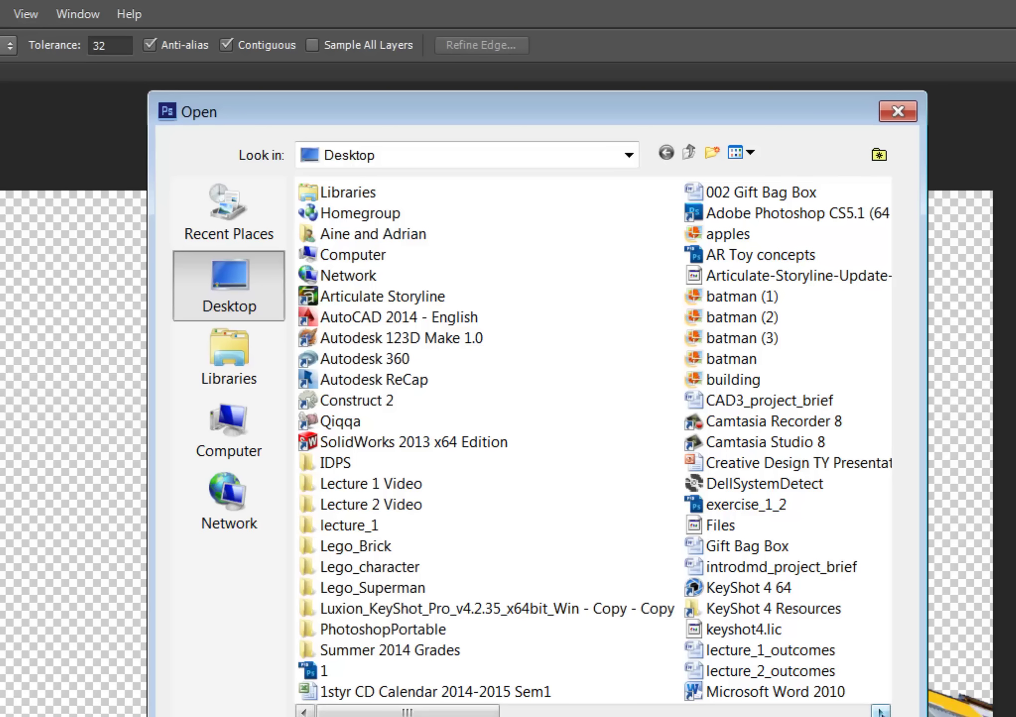
scroll(548, 698, "down", 3)
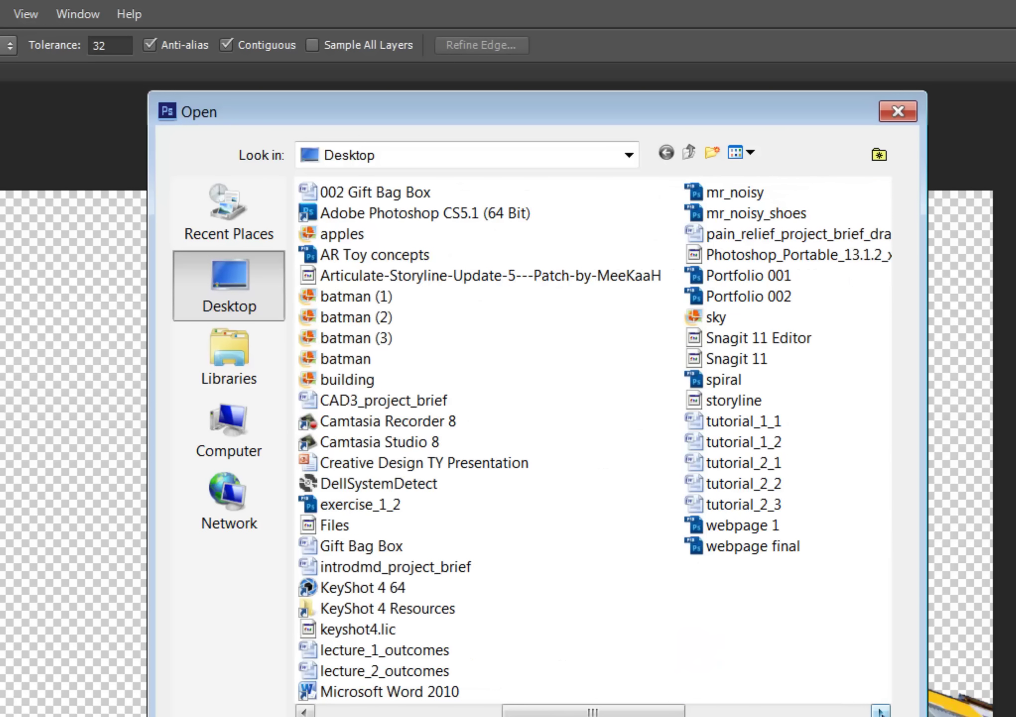
double_click(714, 318)
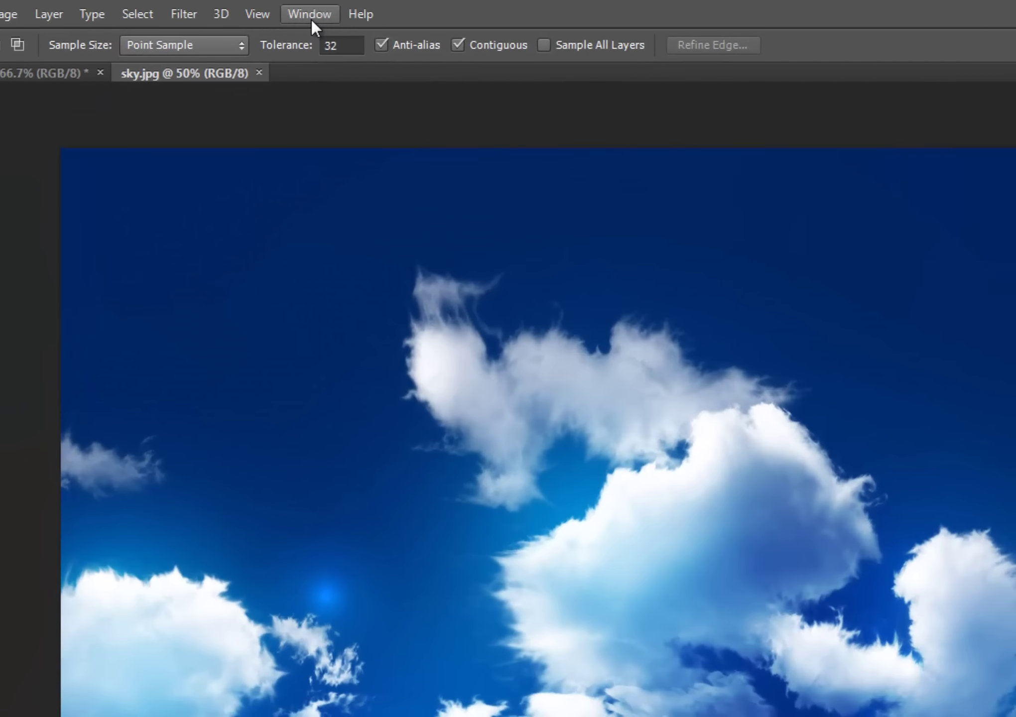
Tile sky.jpg and building.jpg side by side with Window > Arrange > 2-up Vertical
left_click(237, 95)
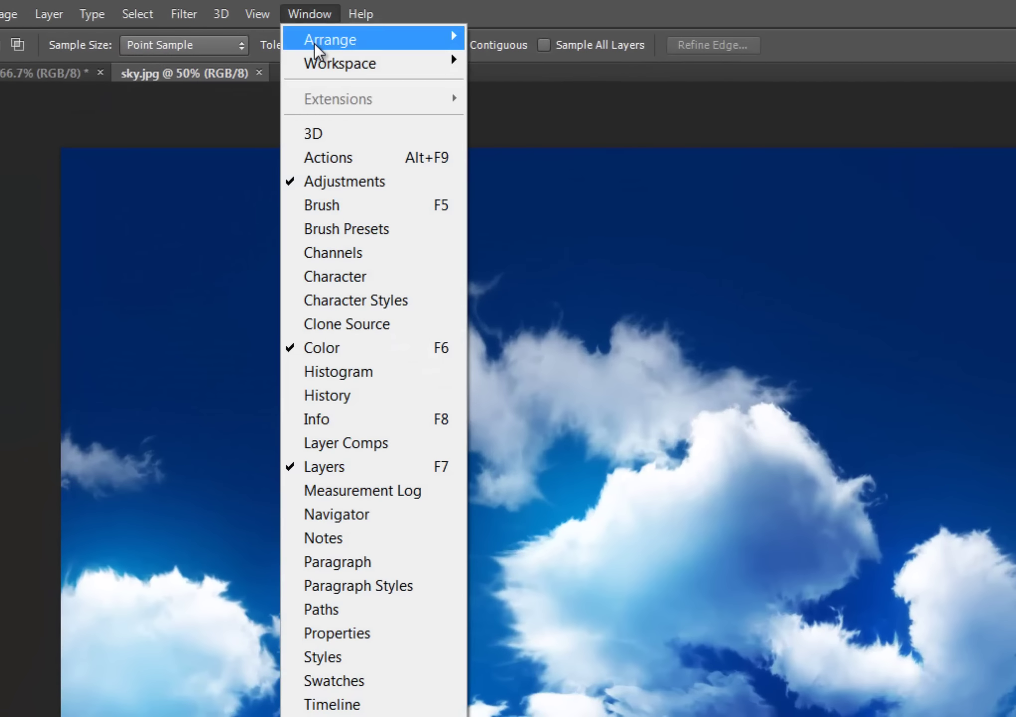
mouse_move(330, 40)
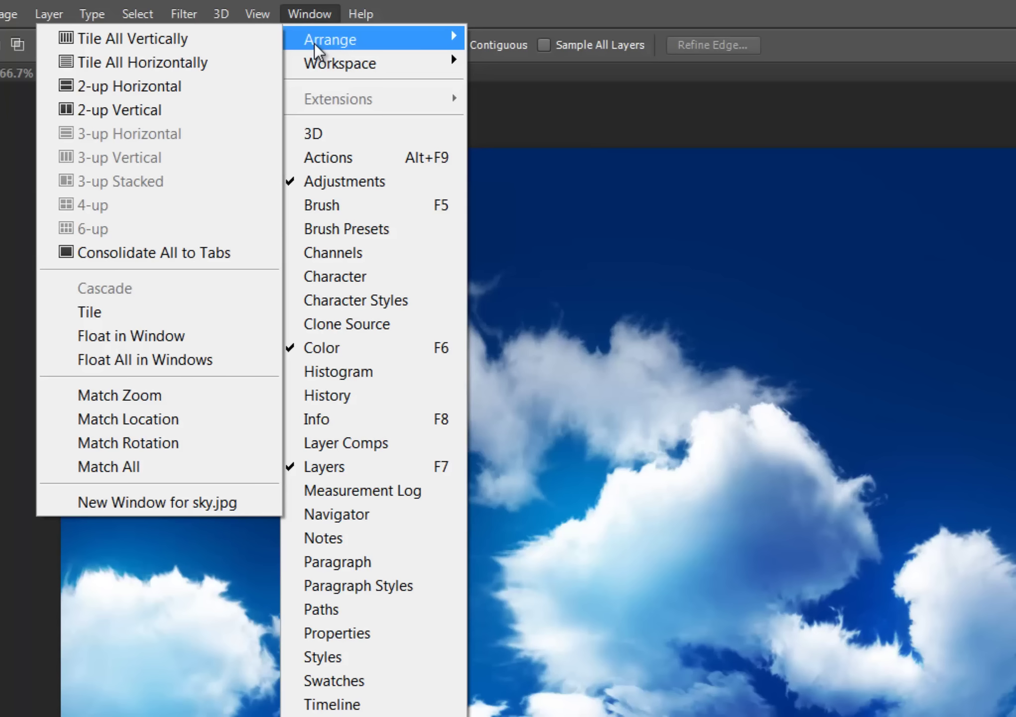
left_click(198, 37)
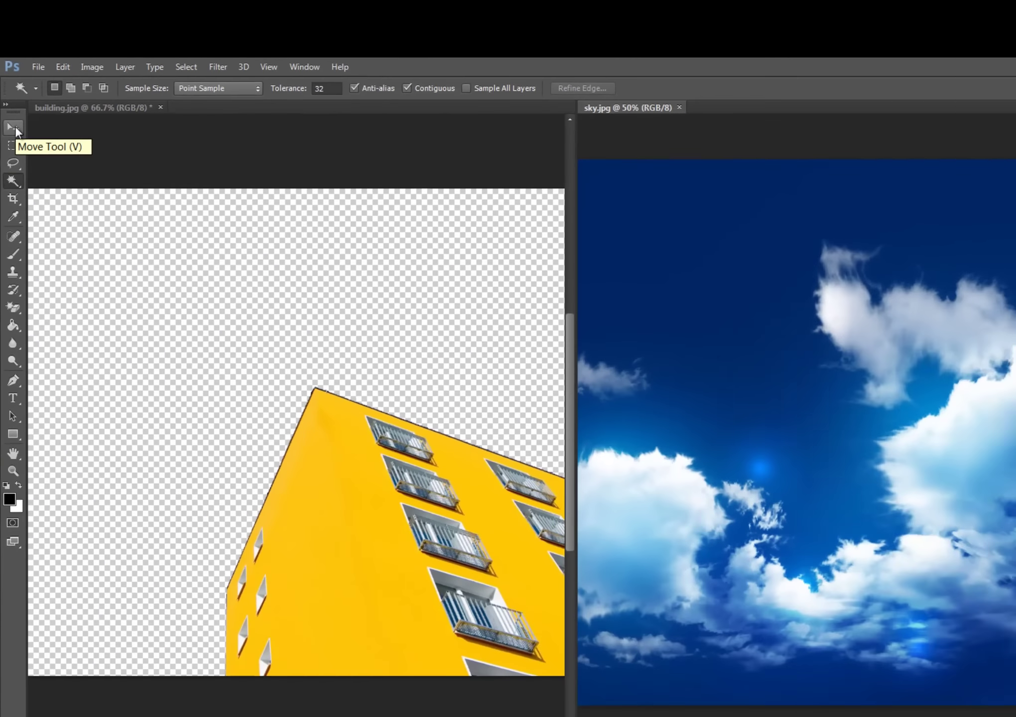
left_click(23, 101)
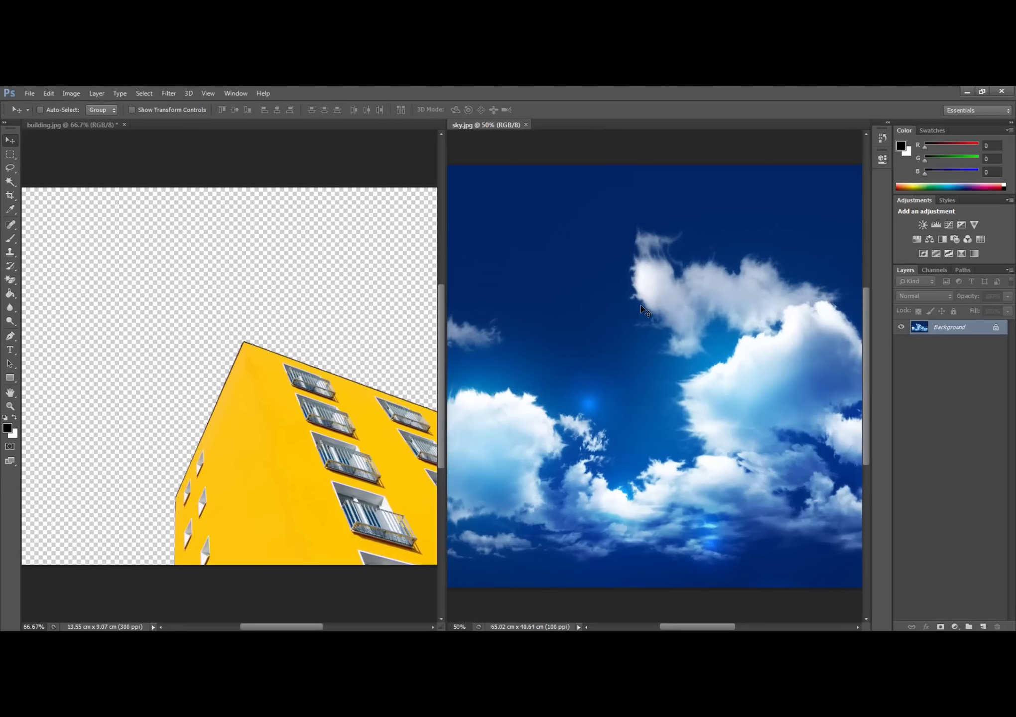
Copy the cloudy sky into building.jpg, close sky.jpg, and move Layer 2 below Layer 1
left_click_drag(659, 319, 206, 324)
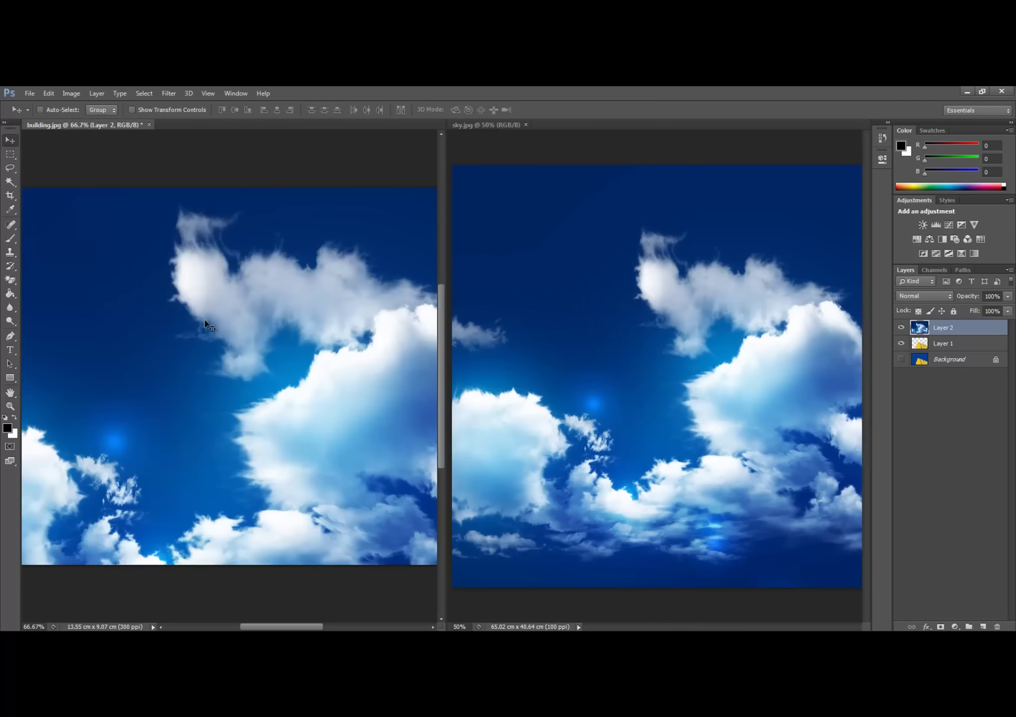
left_click(527, 125)
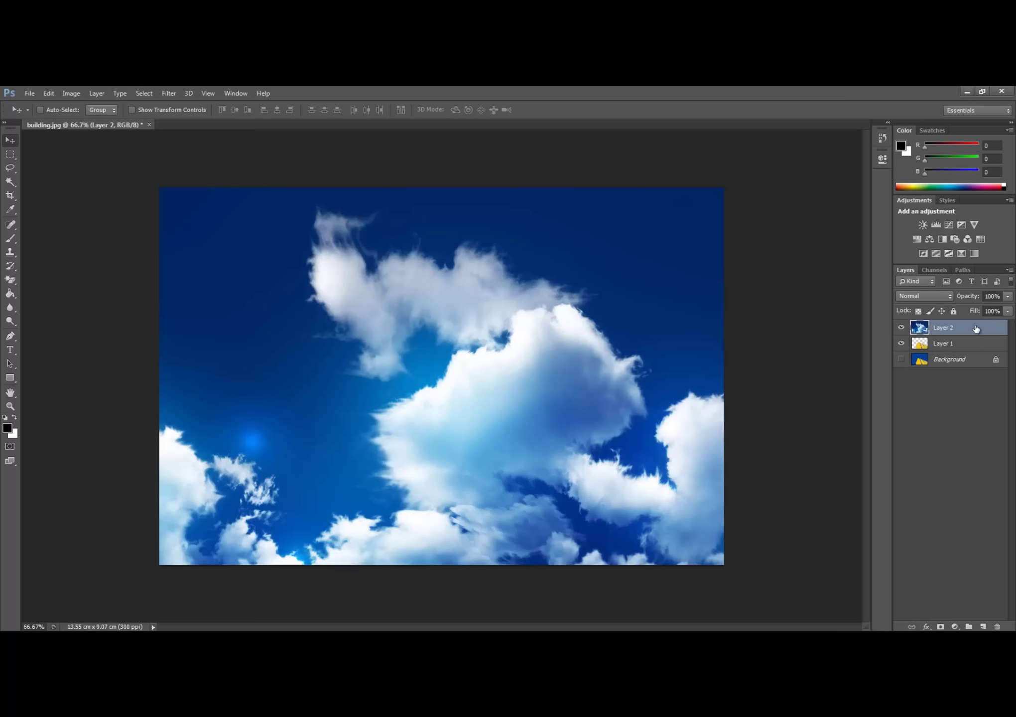
left_click_drag(973, 327, 981, 353)
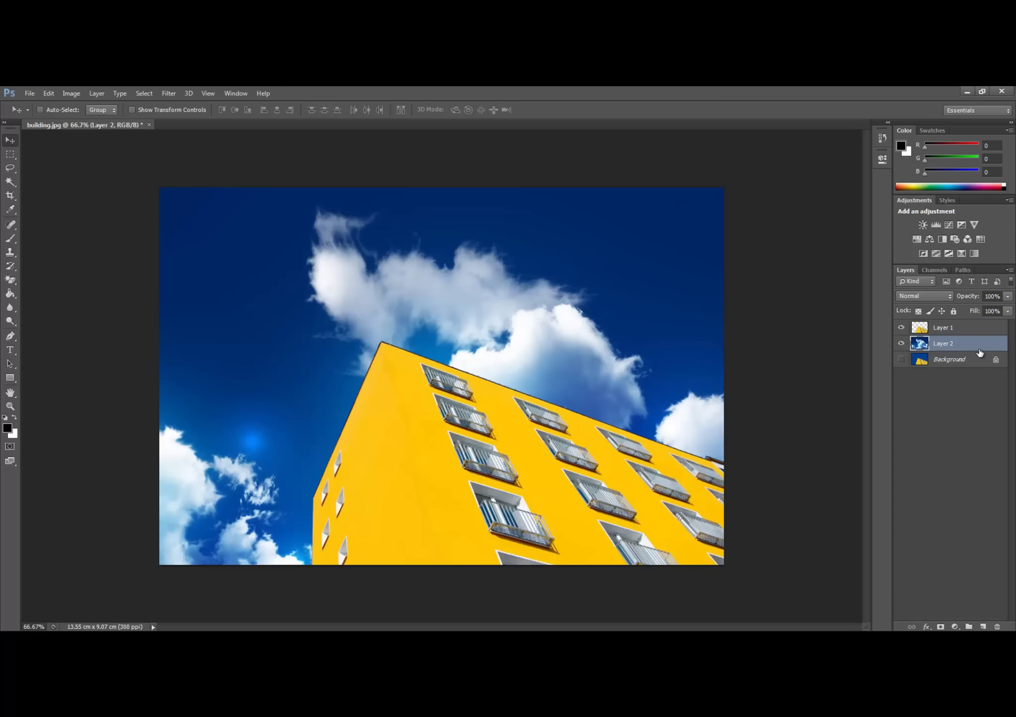
left_click(970, 403)
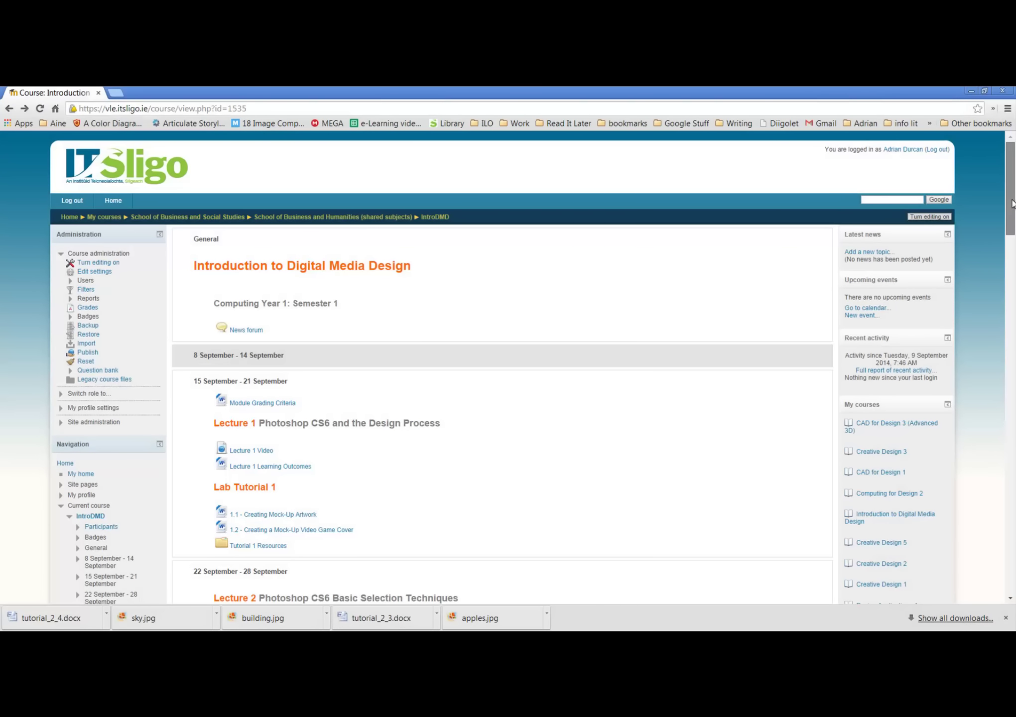
Scroll the Moodle course page down to Lab Tutorial 2 and enter the Tutorial 2 Resources folder
left_click_drag(1013, 204, 1013, 252)
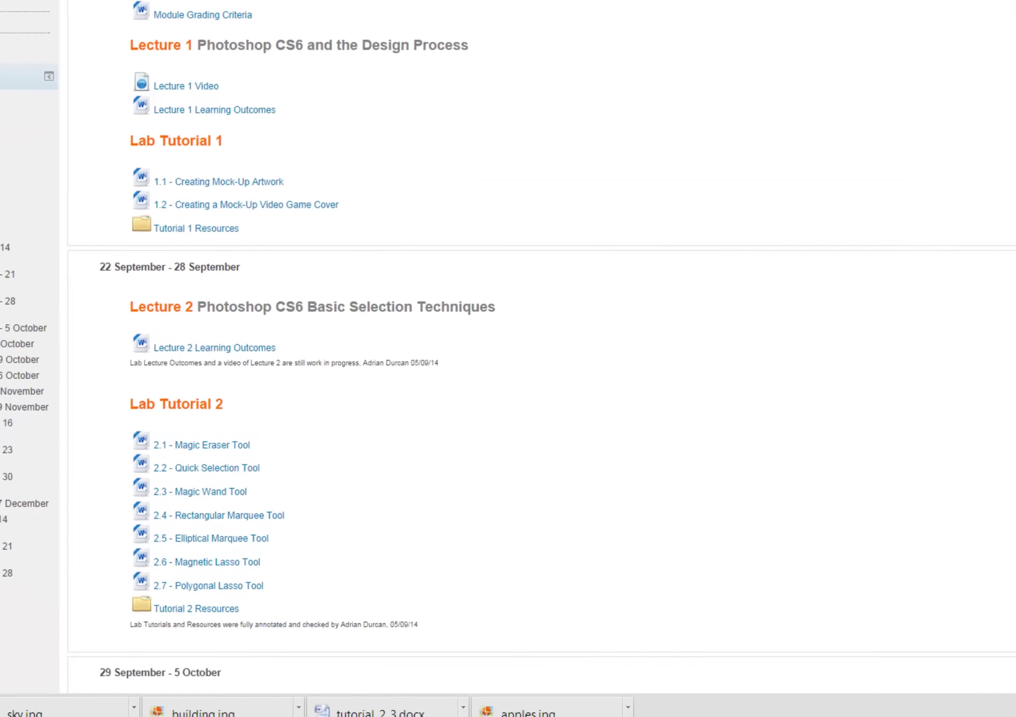
left_click(176, 540)
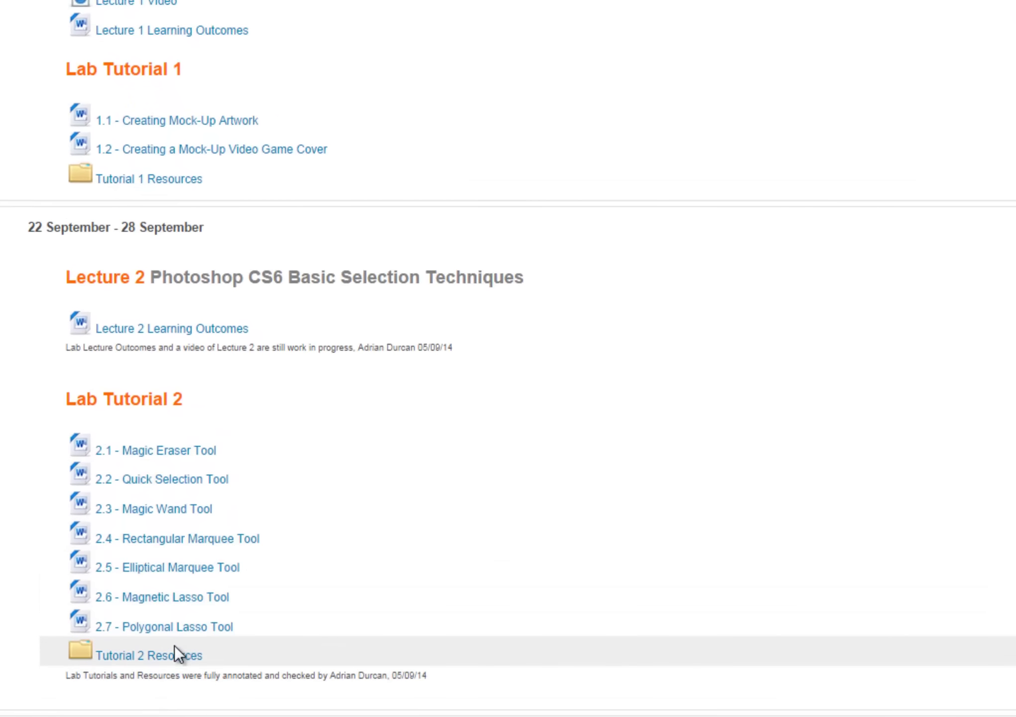
left_click(171, 656)
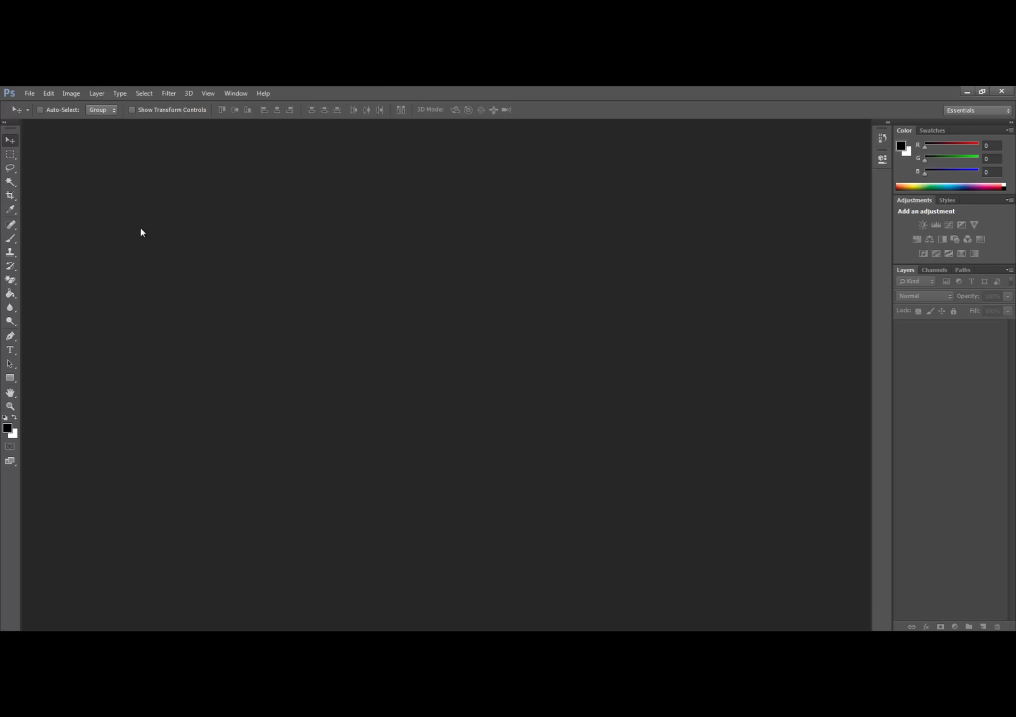
Open mondrain.jpg and hide its grid overlay via View > Extras
left_click(31, 94)
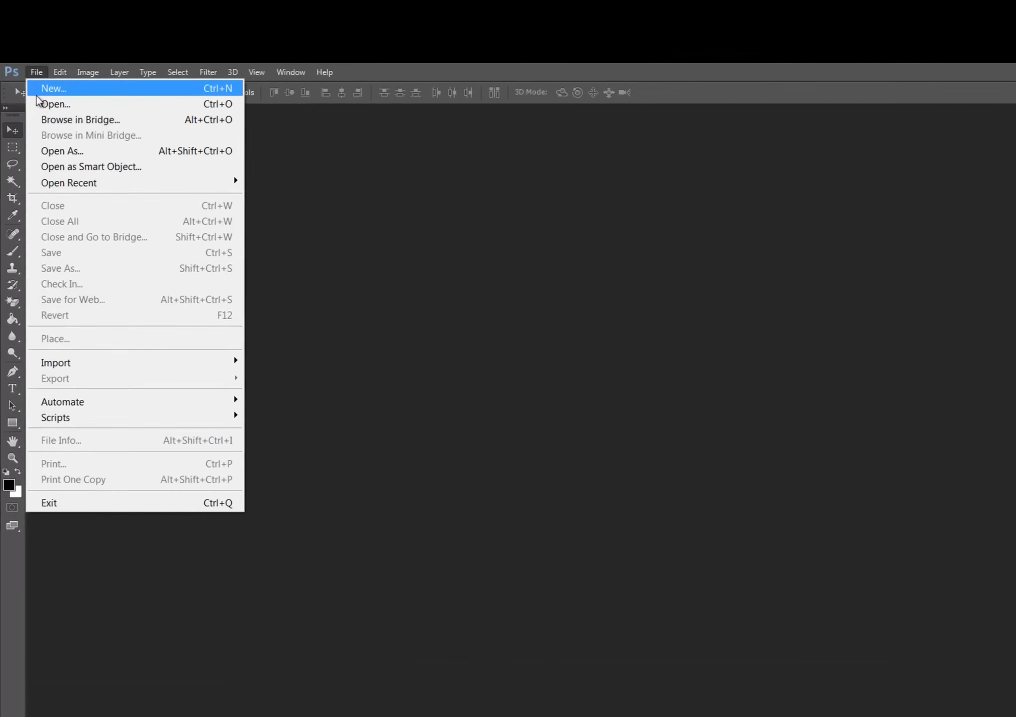
left_click(45, 120)
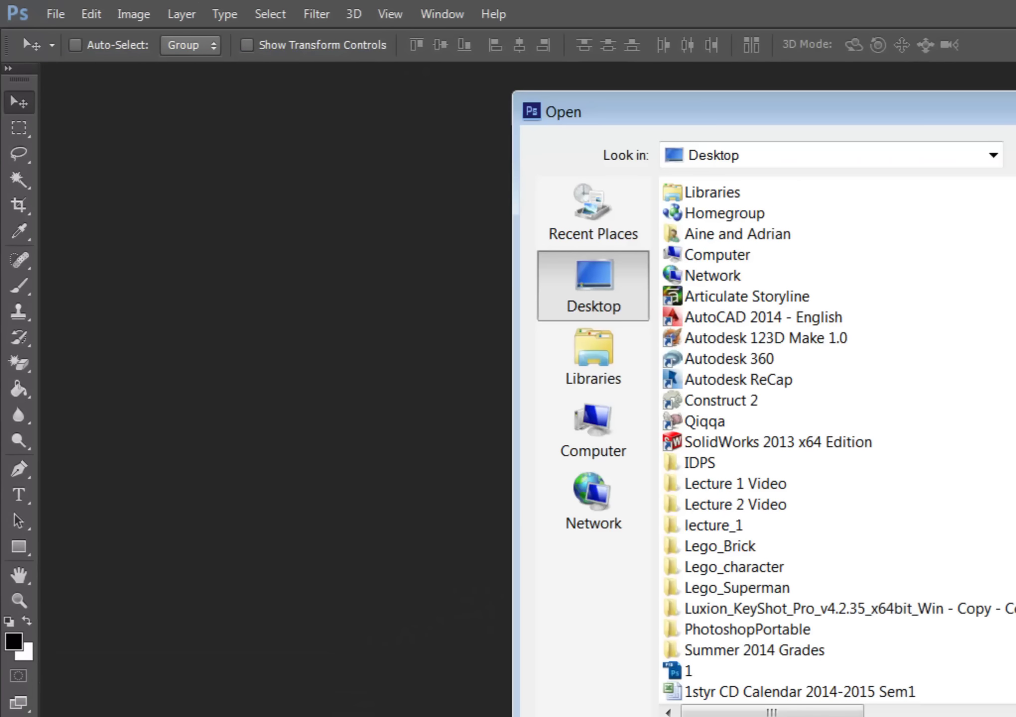
left_click(856, 711)
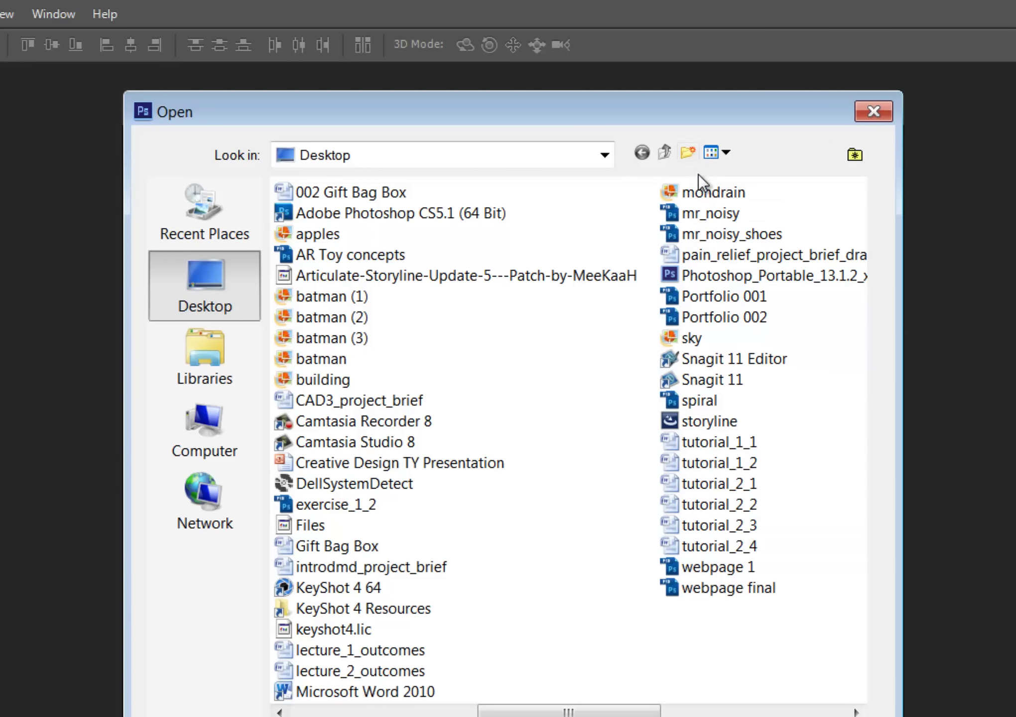
left_click(701, 193)
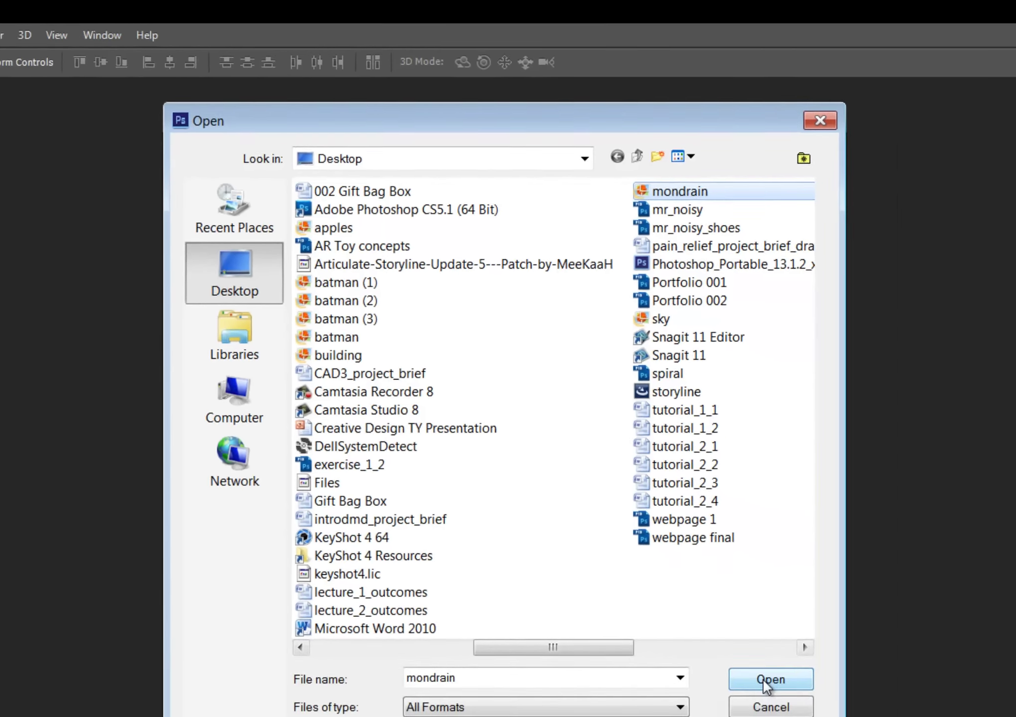
left_click(764, 680)
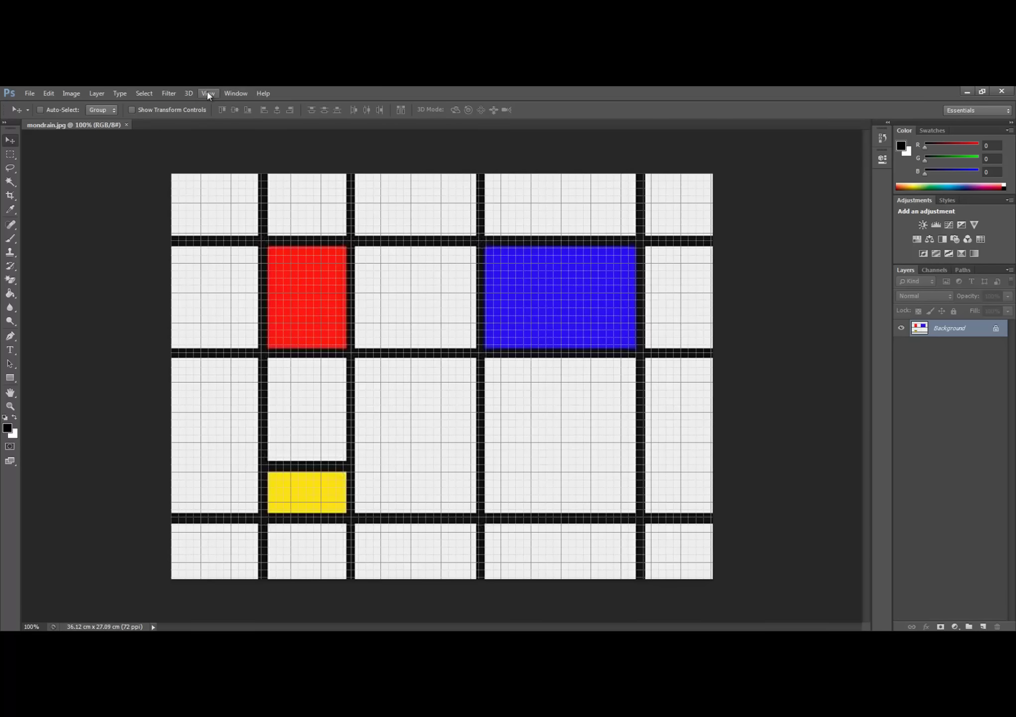
left_click(208, 94)
left_click(213, 275)
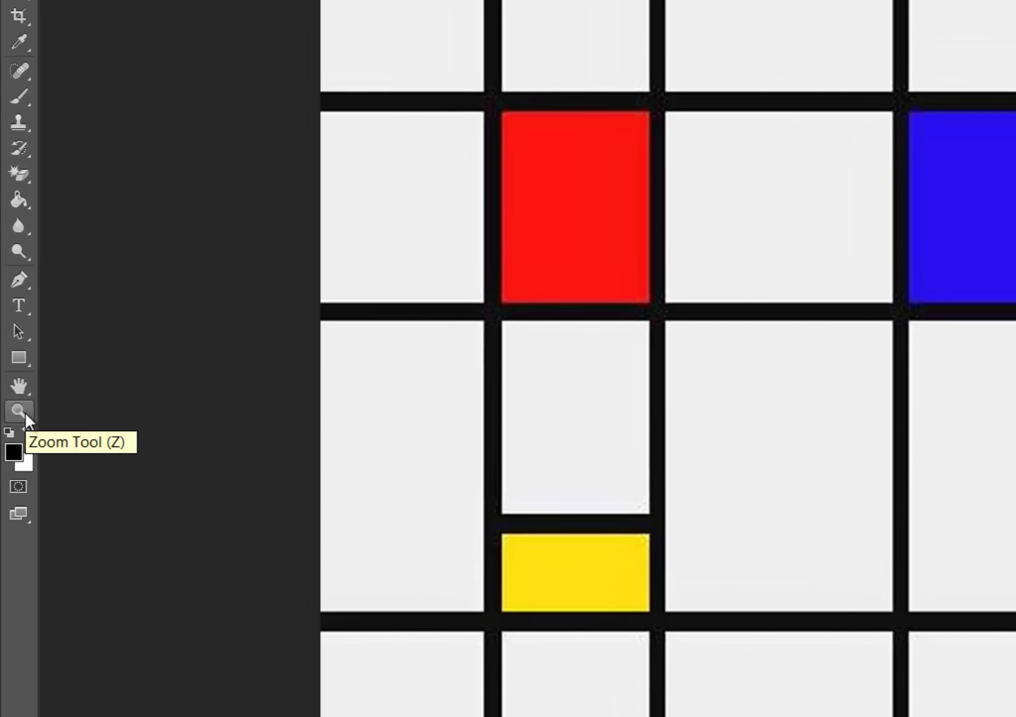
Zoom in twice on the white panel below the red block, then switch to the Rectangular Marquee tool
left_click(25, 414)
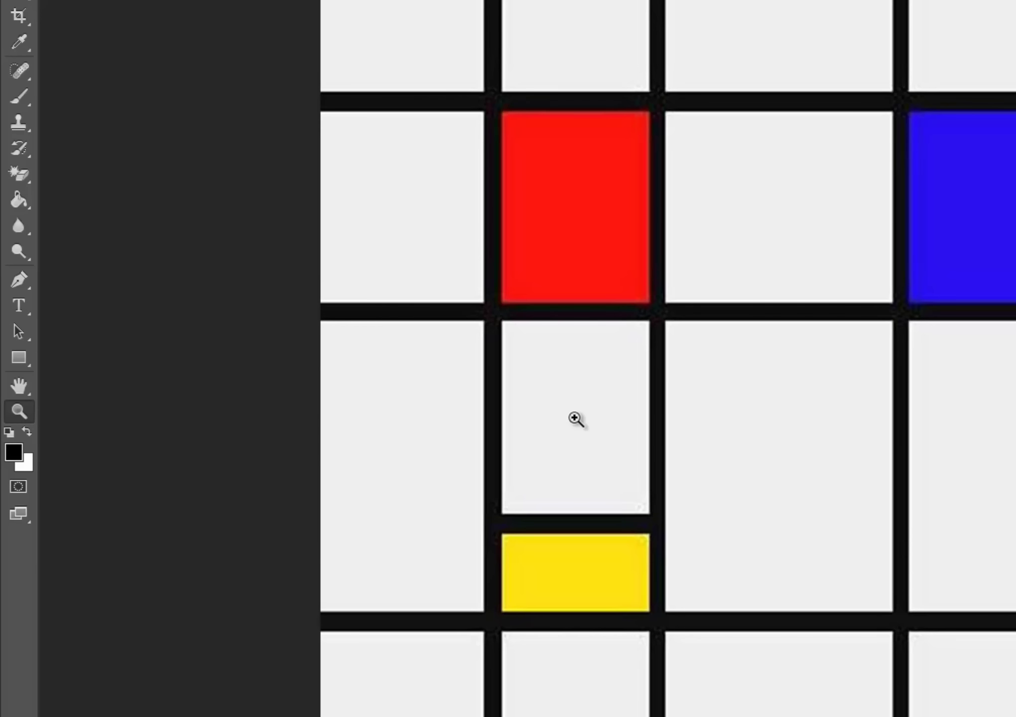
left_click(576, 420)
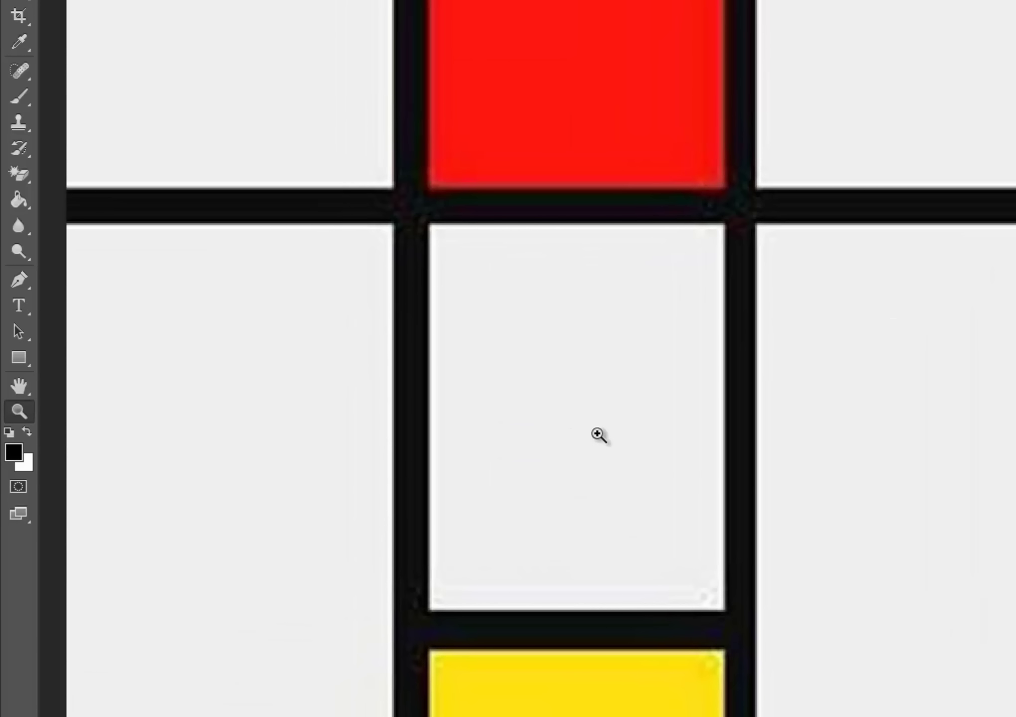
left_click(600, 435)
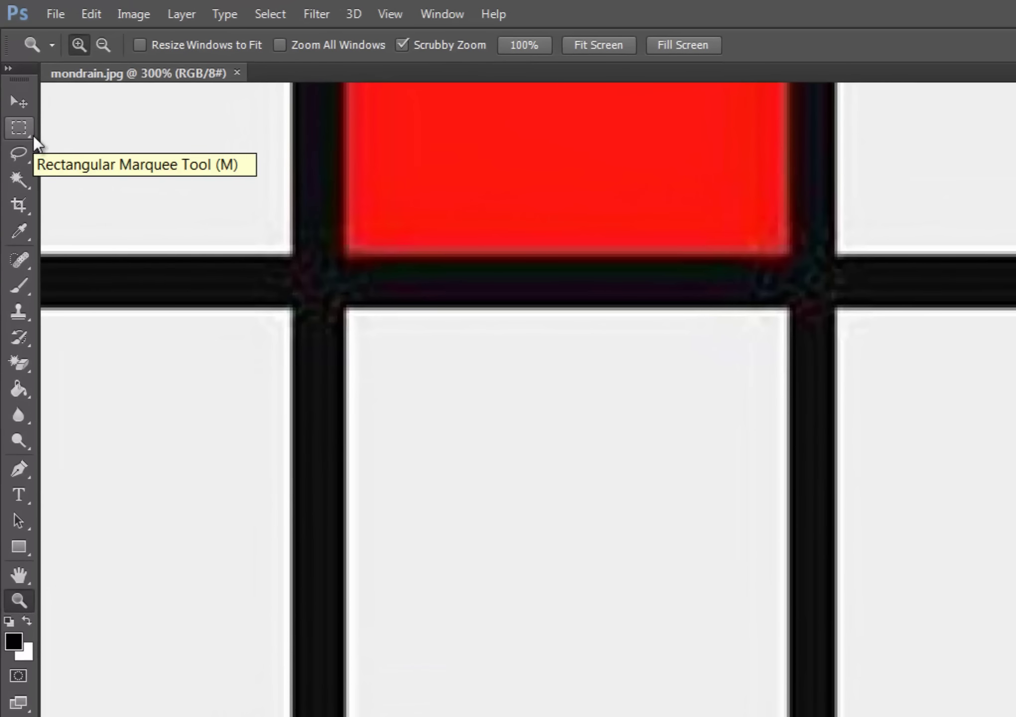
left_click_drag(31, 135, 142, 140)
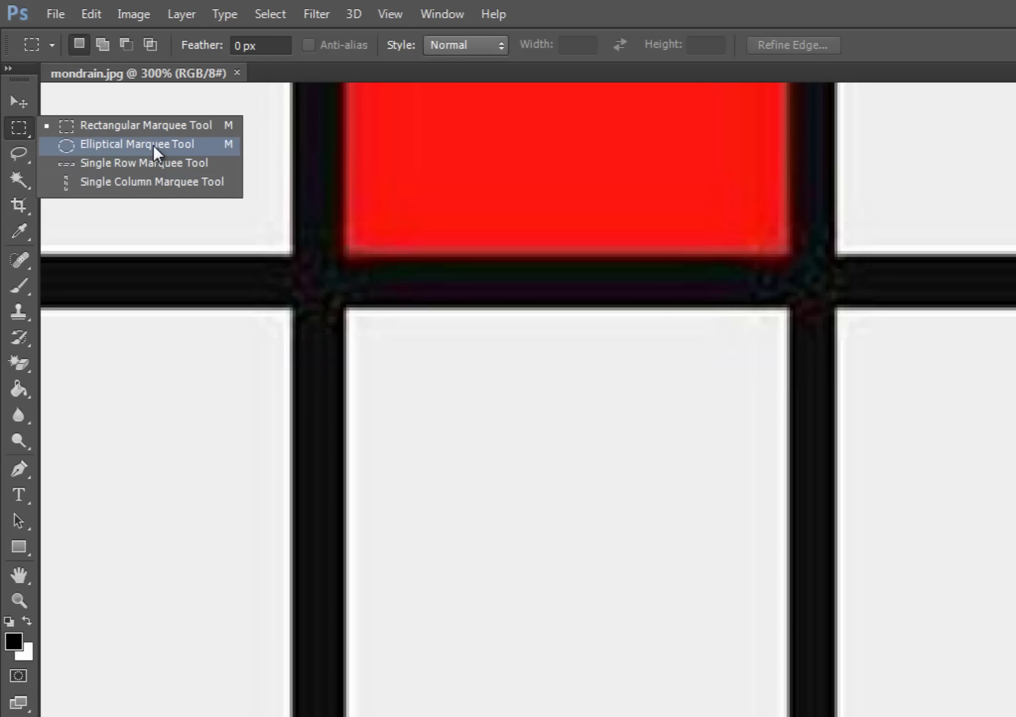
left_click(160, 130)
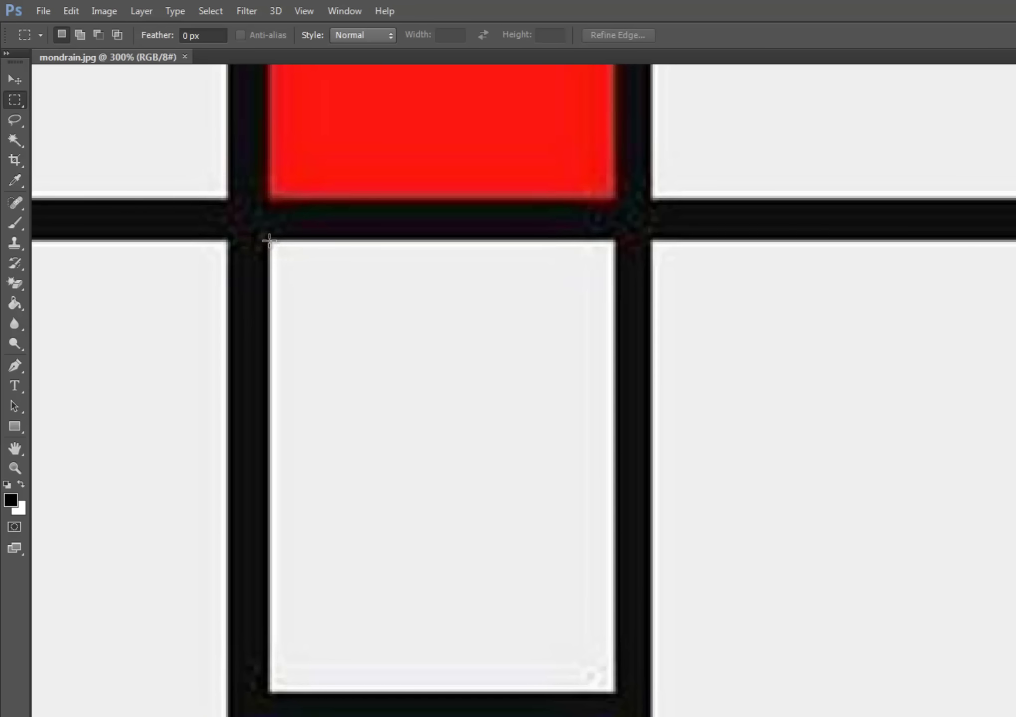
Select the white panel under the red block and copy it to Layer 1 with Layer Via Copy
left_click_drag(269, 240, 616, 694)
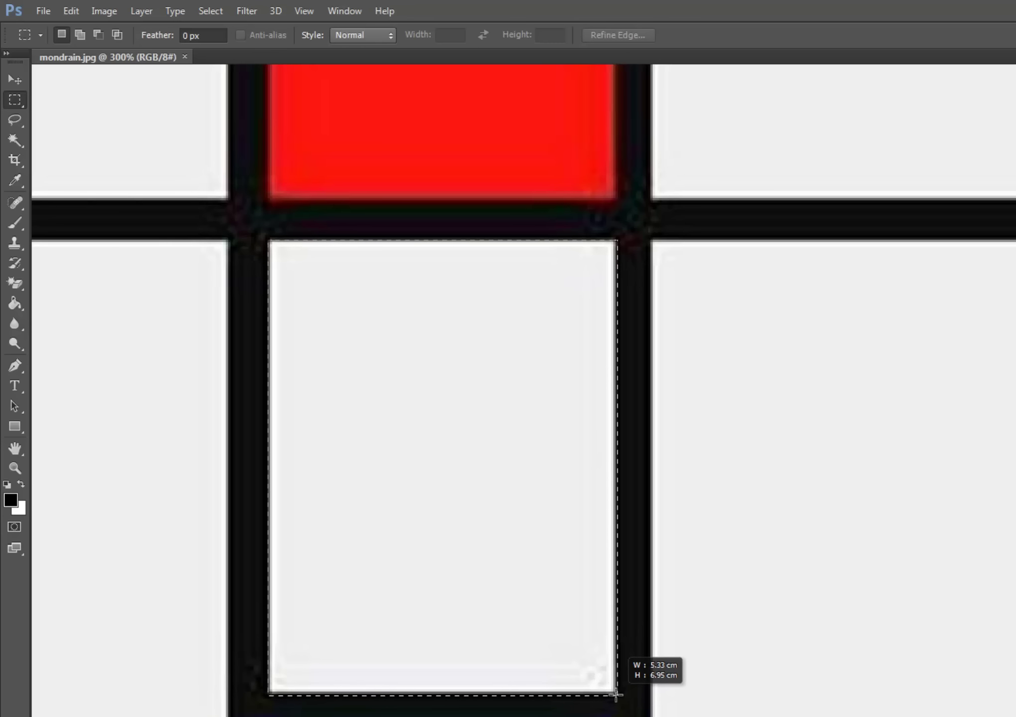
left_click_drag(616, 695, 616, 694)
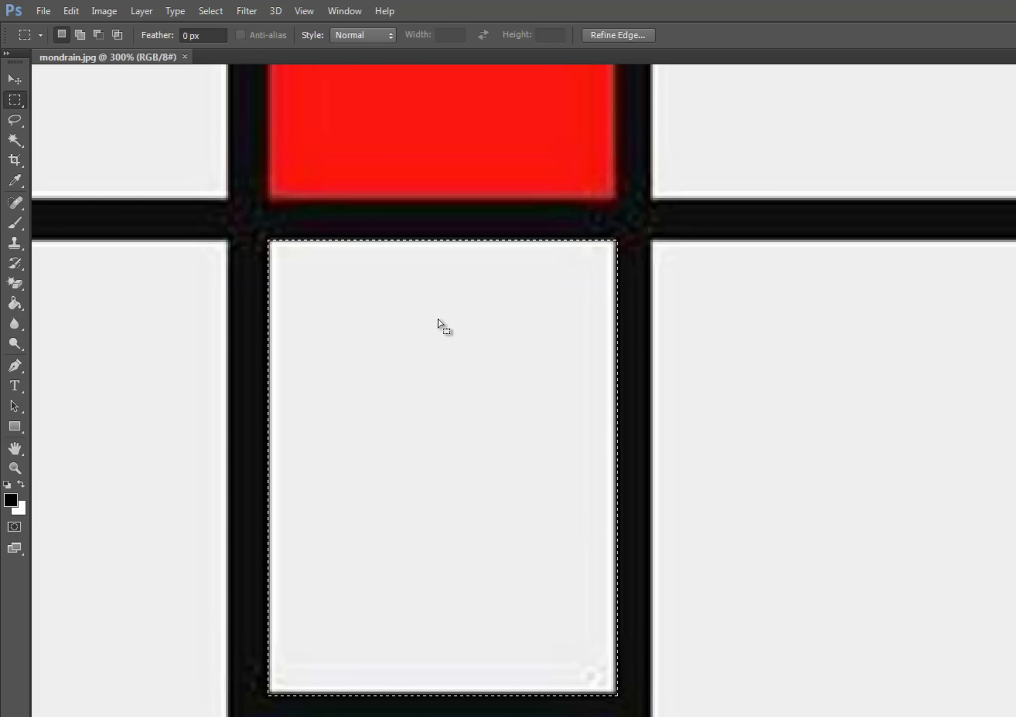
left_click(150, 10)
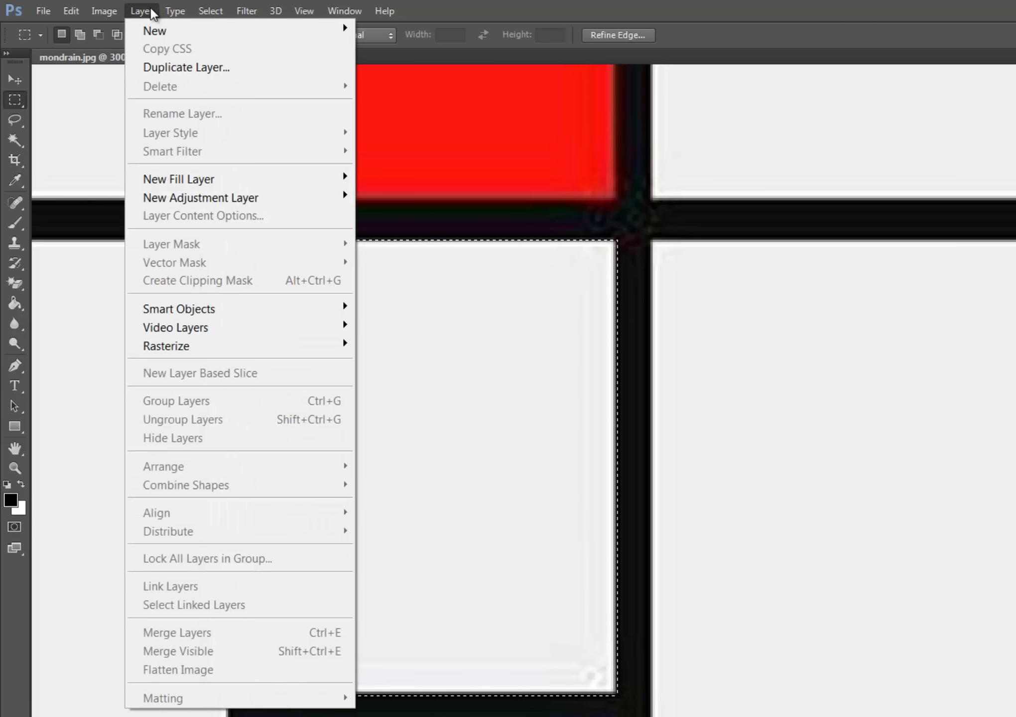
mouse_move(155, 31)
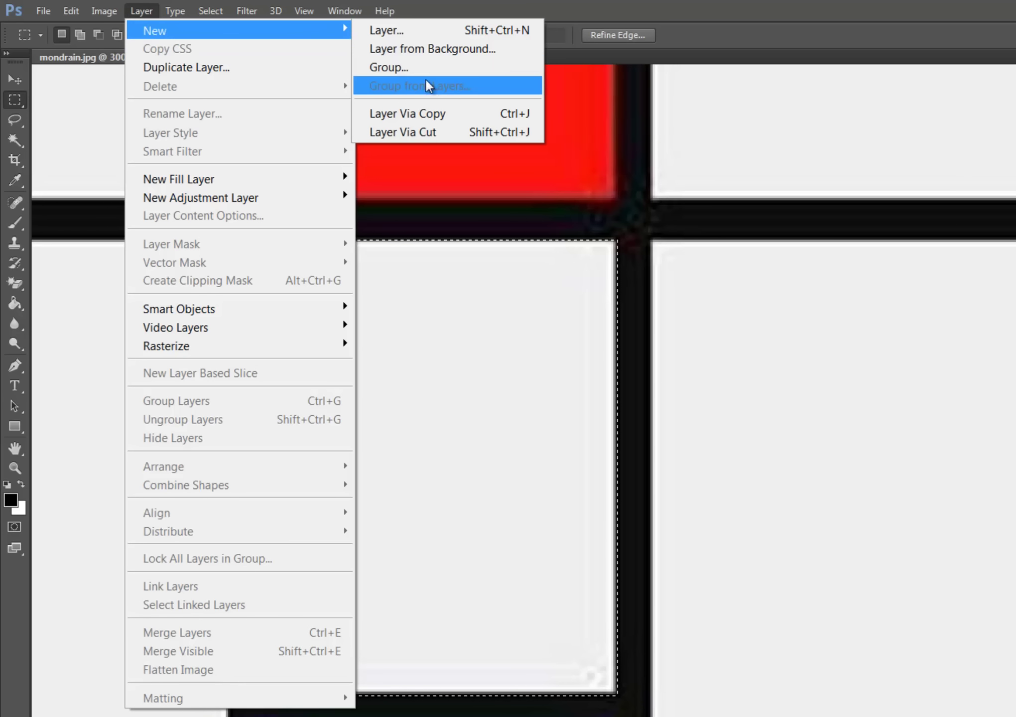
left_click(447, 114)
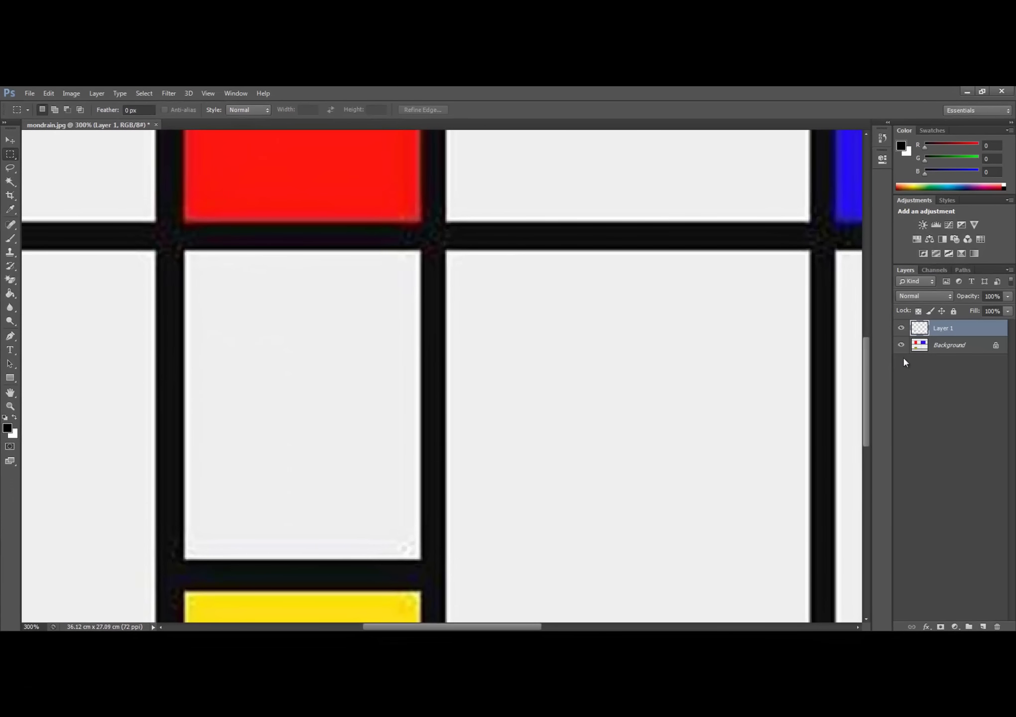
left_click(901, 345)
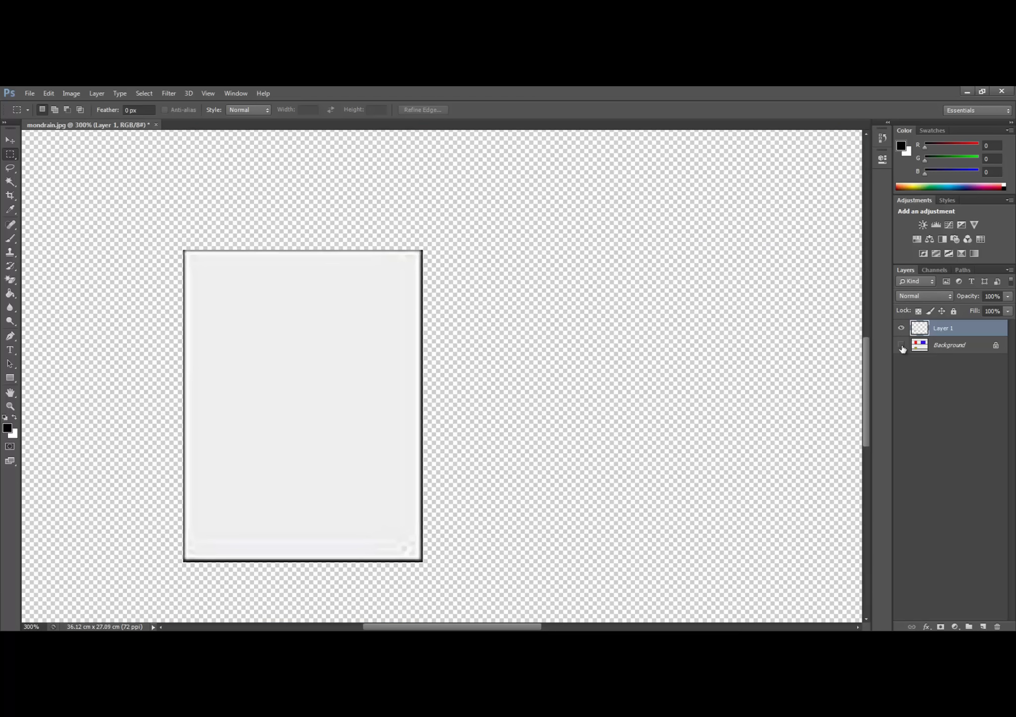
left_click(902, 346)
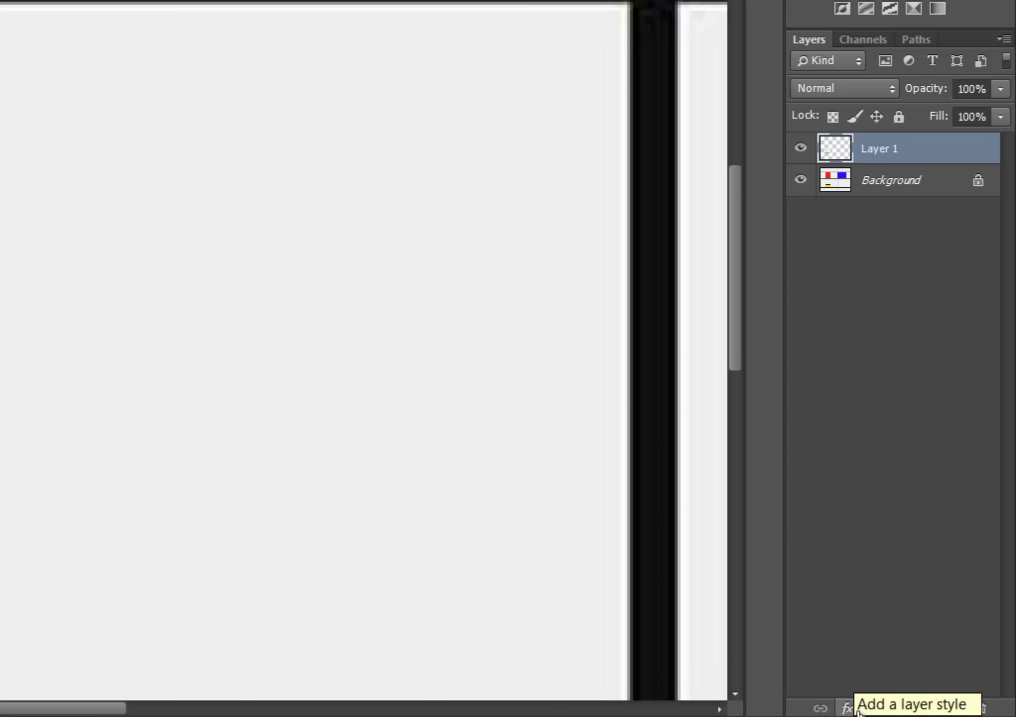
Add a Color Overlay effect to Layer 1 using green #42a612
left_click(847, 709)
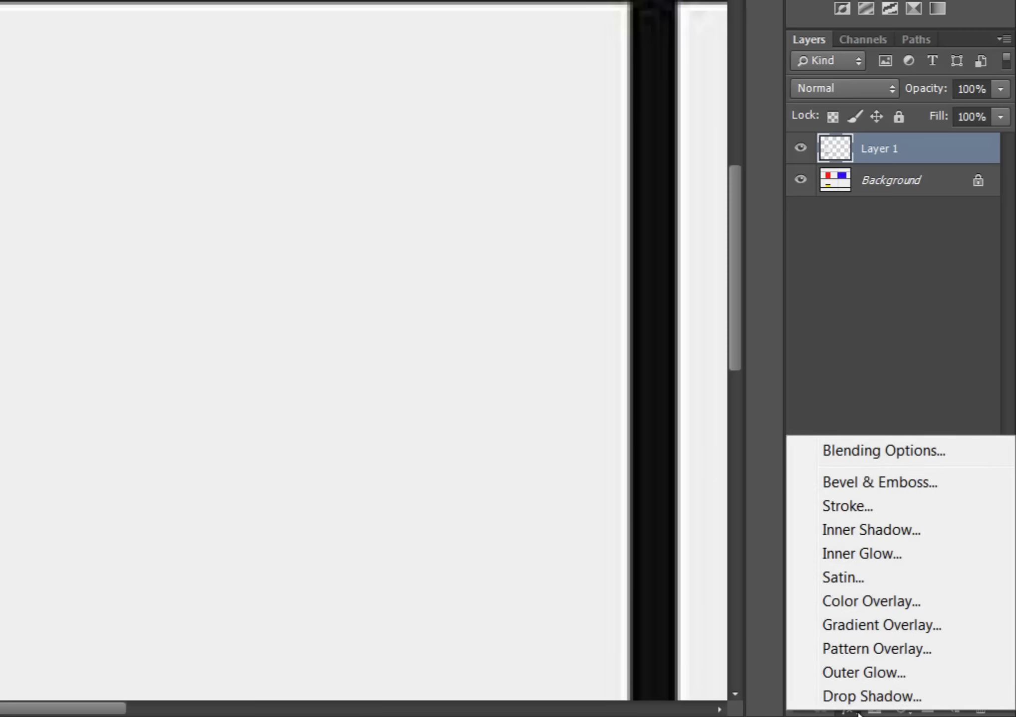
left_click(888, 603)
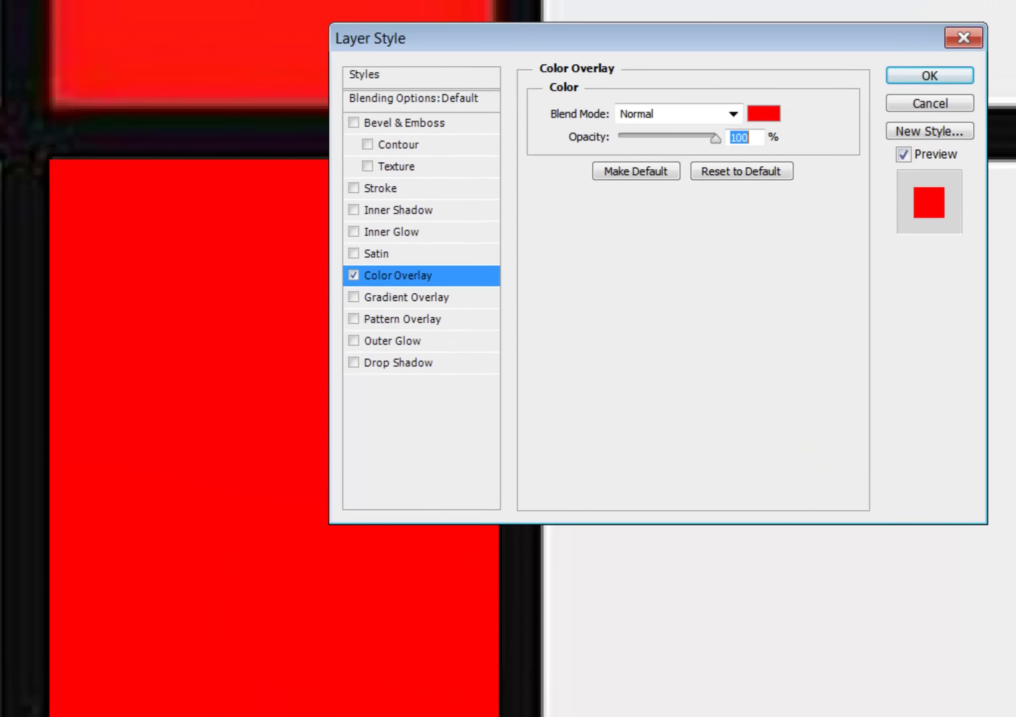
left_click(762, 116)
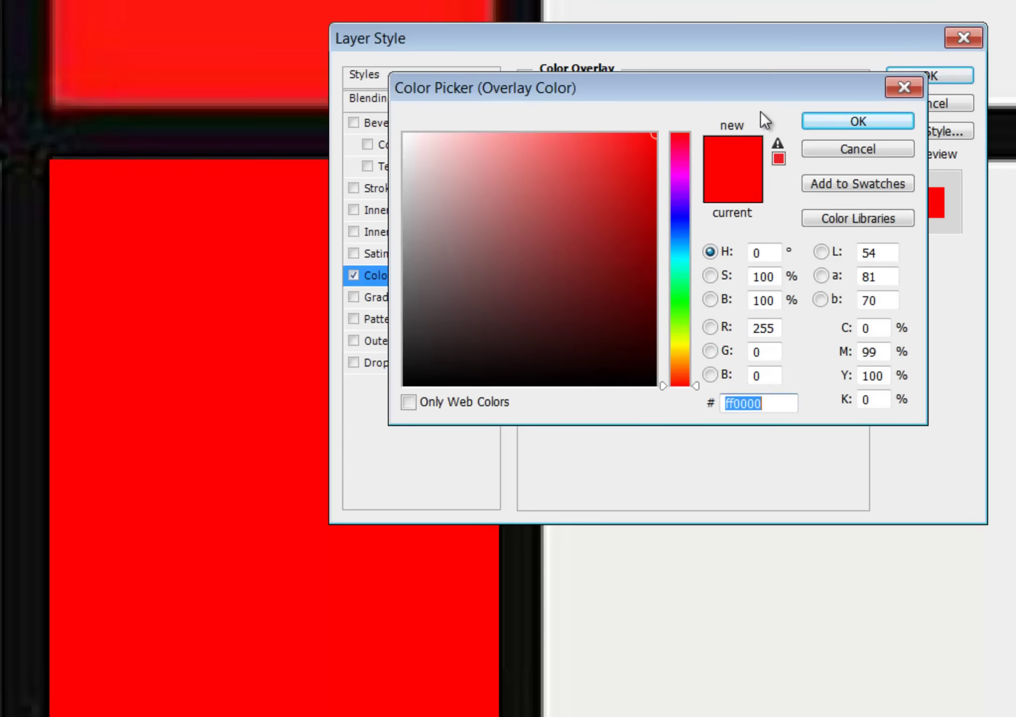
left_click(687, 316)
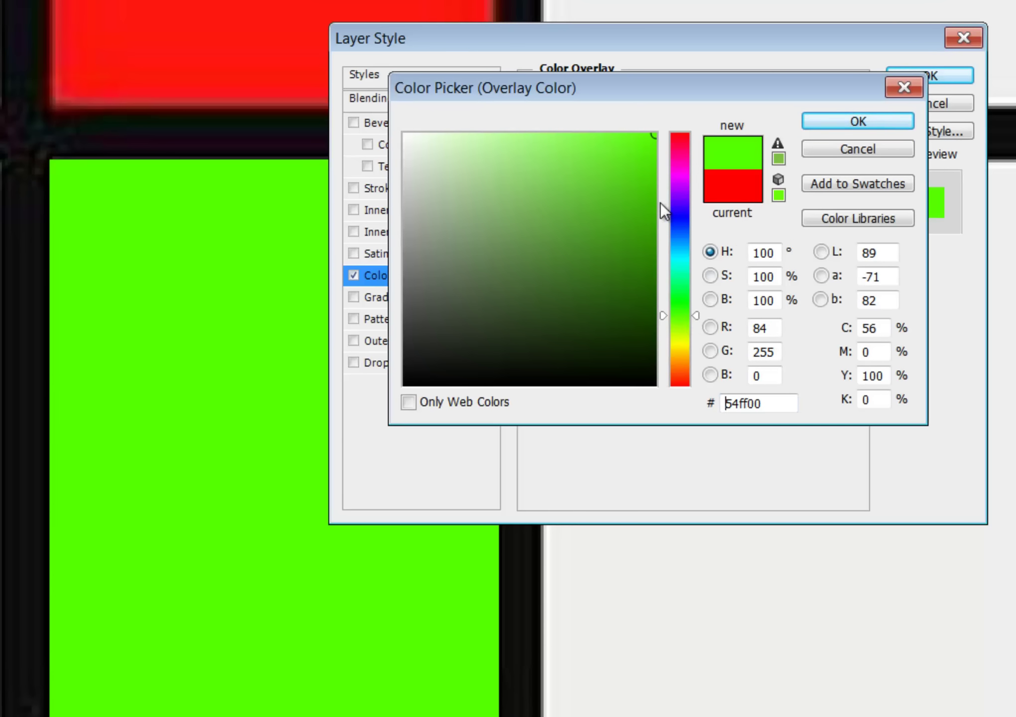
left_click(623, 221)
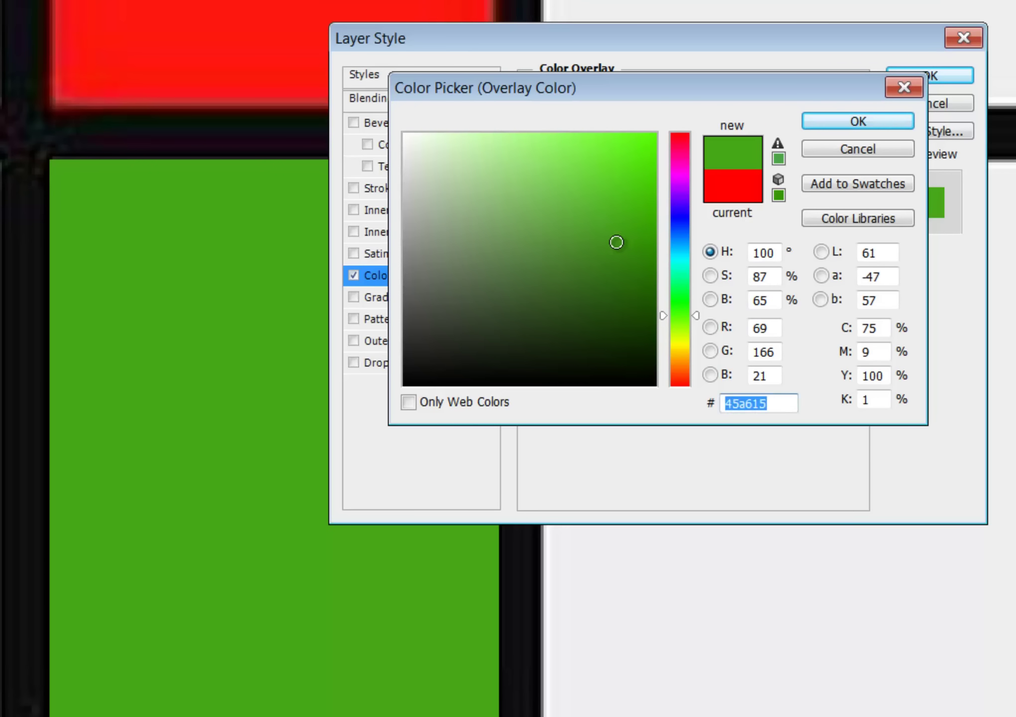
mouse_move(616, 242)
left_mouse_down()
mouse_move(588, 229)
mouse_move(604, 196)
left_mouse_up()
left_click(630, 250)
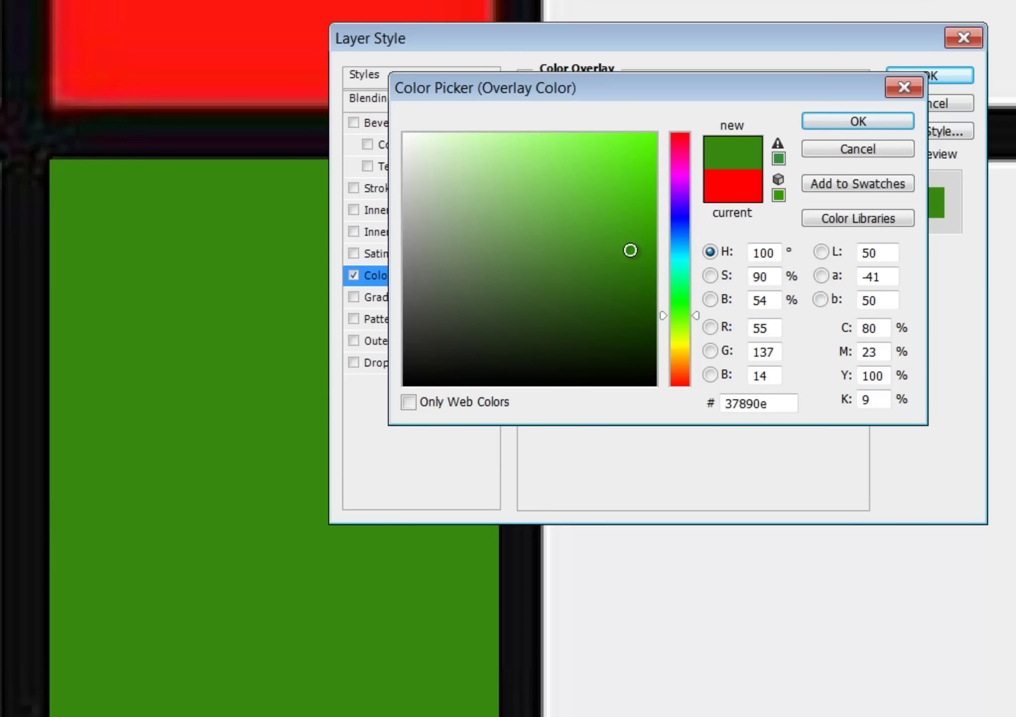
left_click(608, 254)
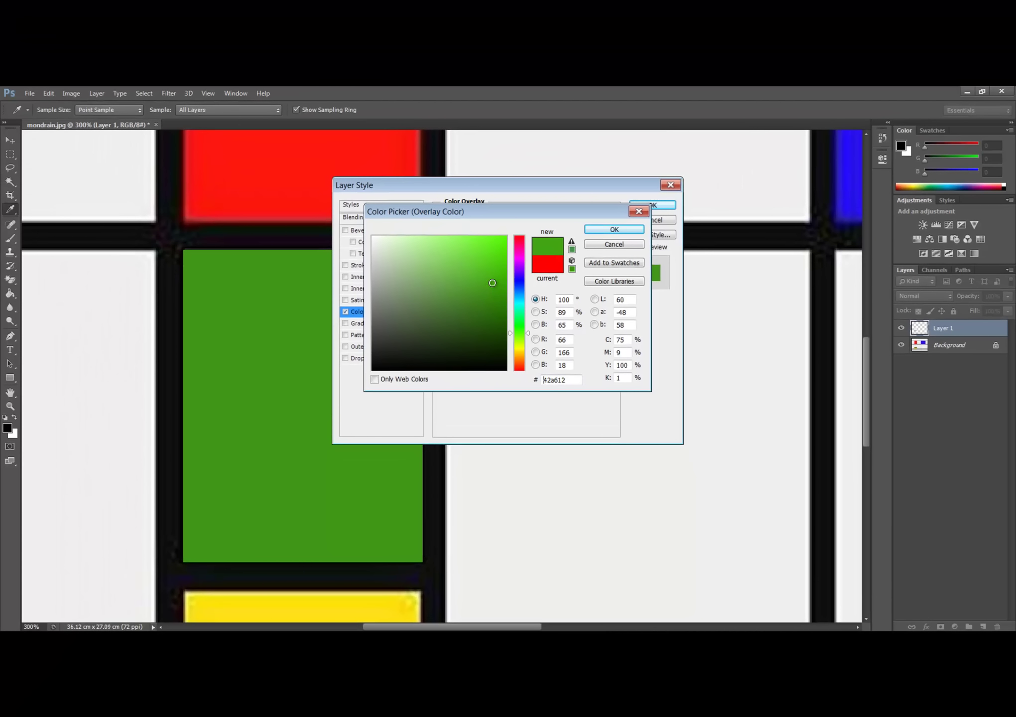
left_click(561, 252)
left_click(615, 230)
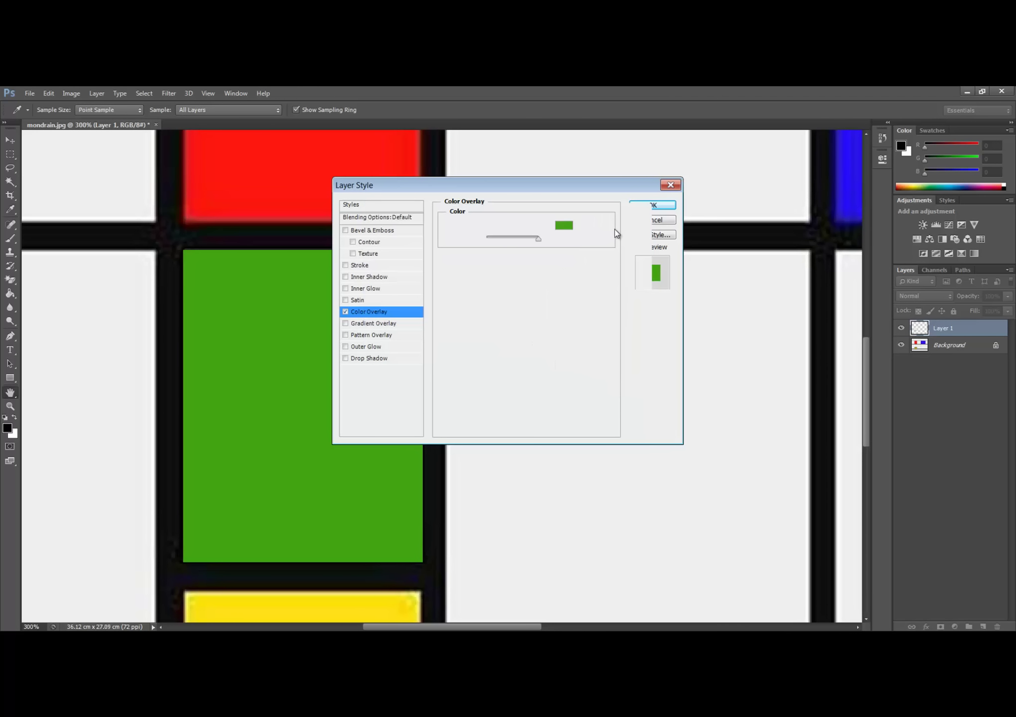
left_click(652, 205)
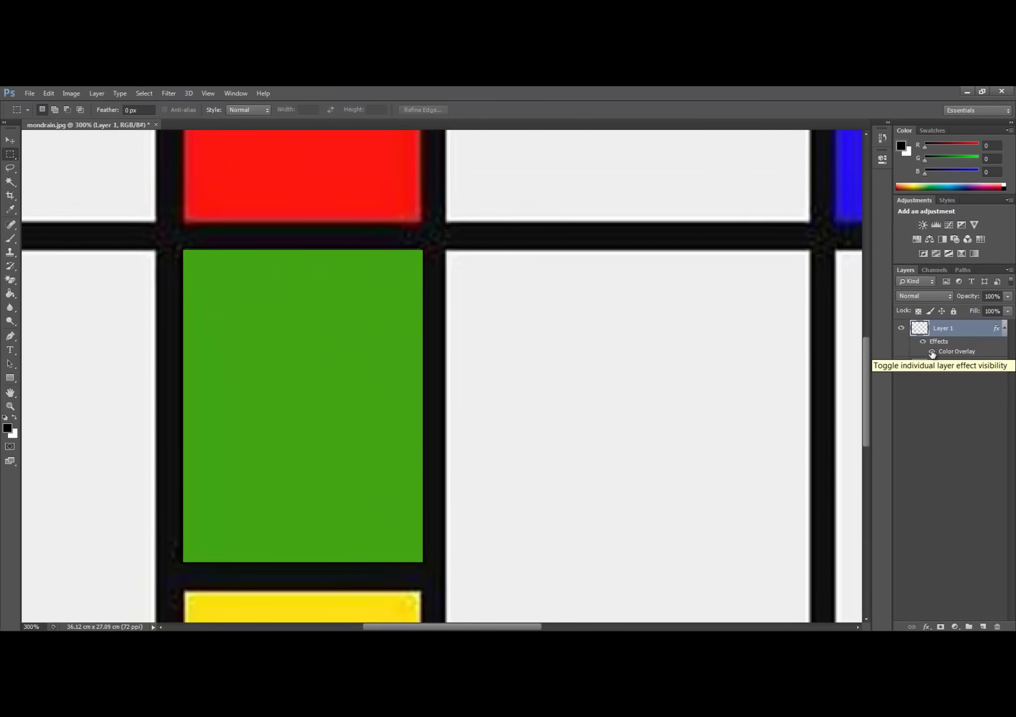
Toggle the green overlay off and on to compare, then fit the Mondrian image on screen
left_click(933, 351)
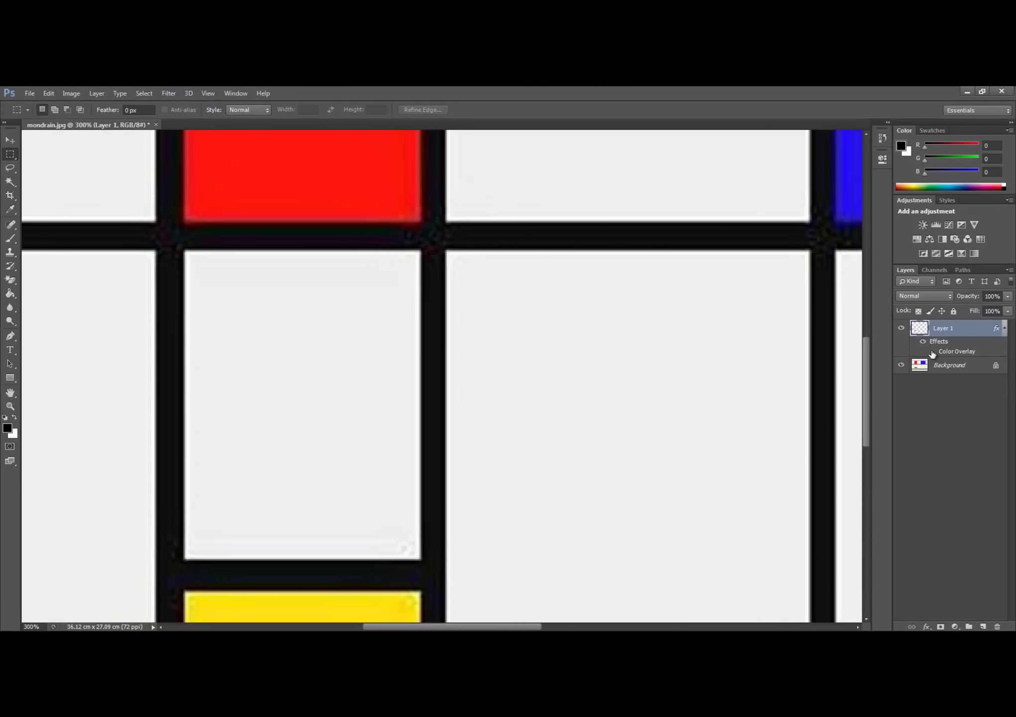
left_click(932, 352)
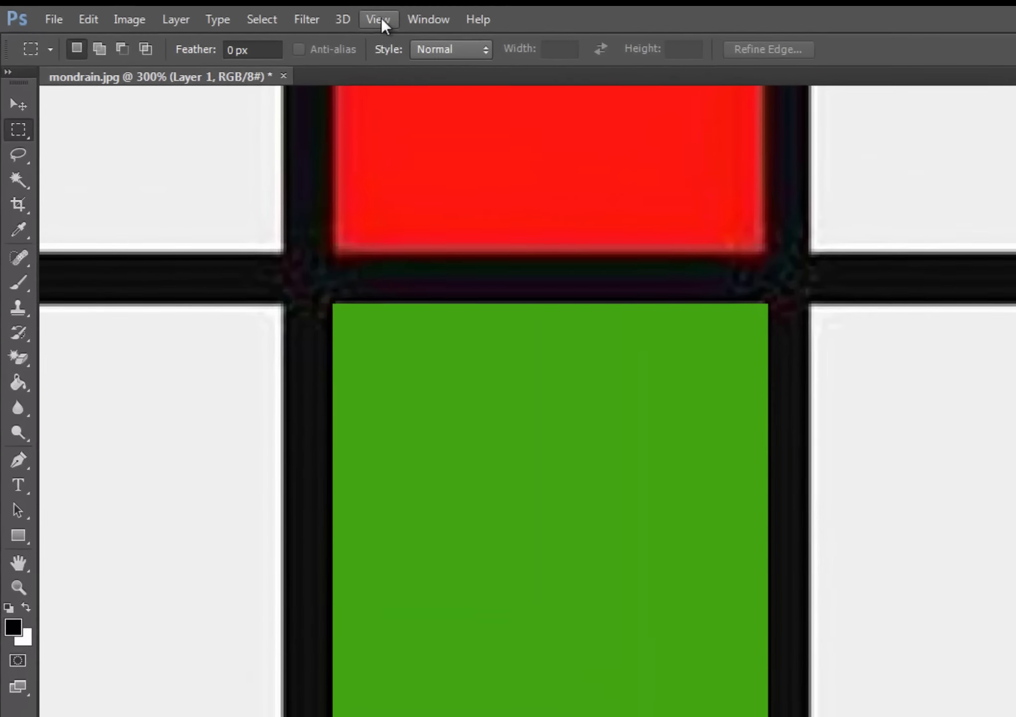
left_click(392, 12)
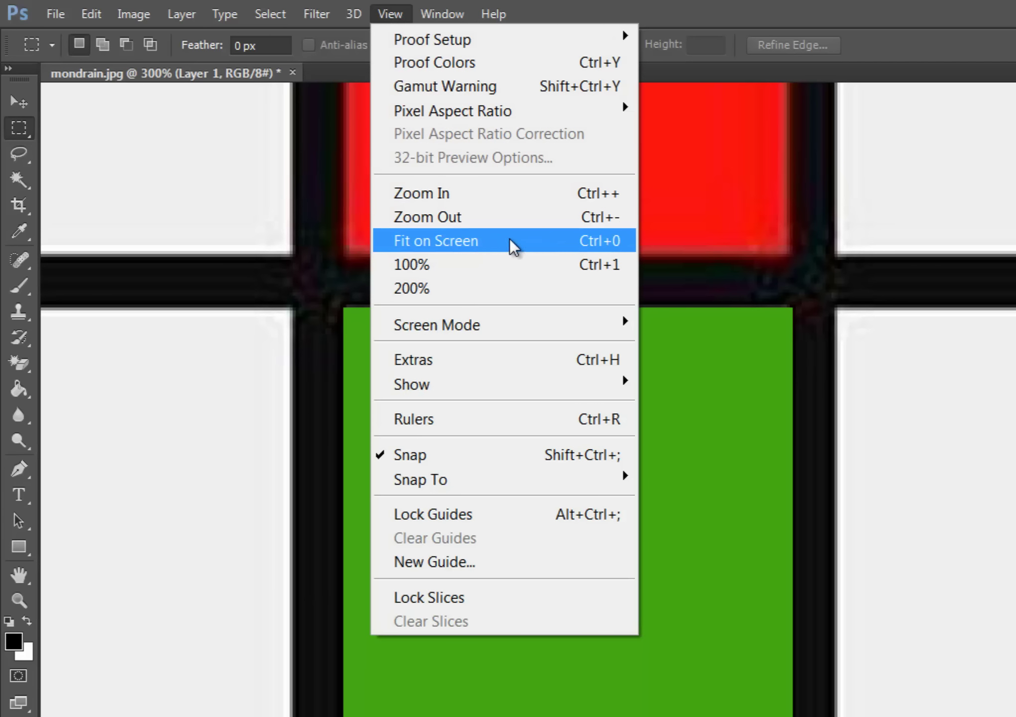
left_click(509, 239)
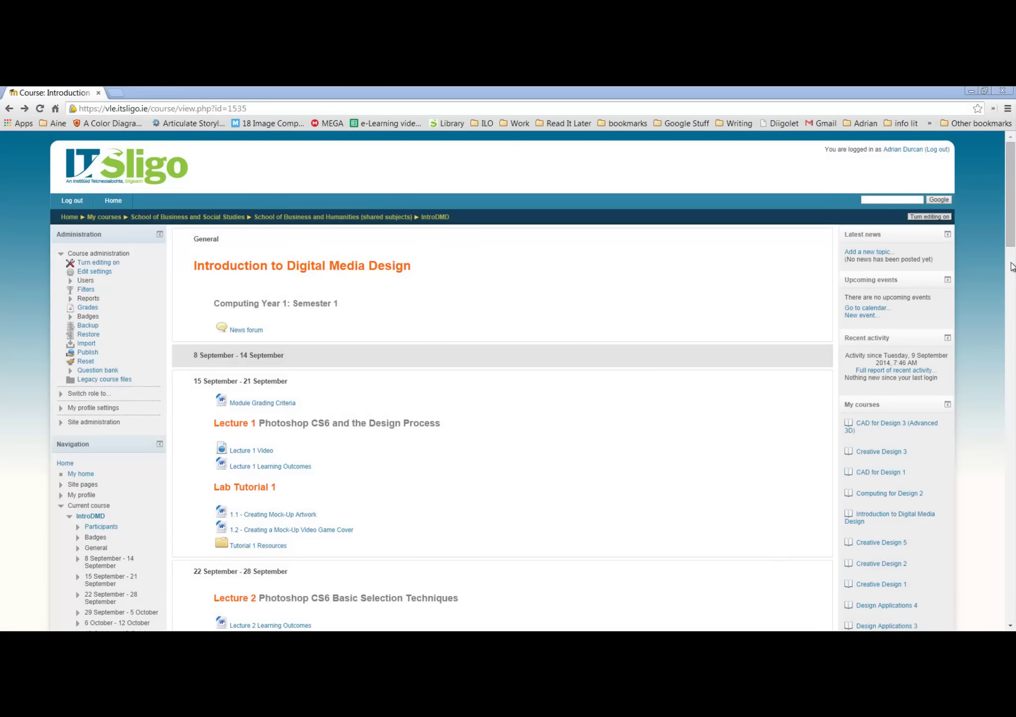
Go to the Tutorial 2 Resources folder on the course page and download alfa.jpg
left_click_drag(1011, 249, 1013, 298)
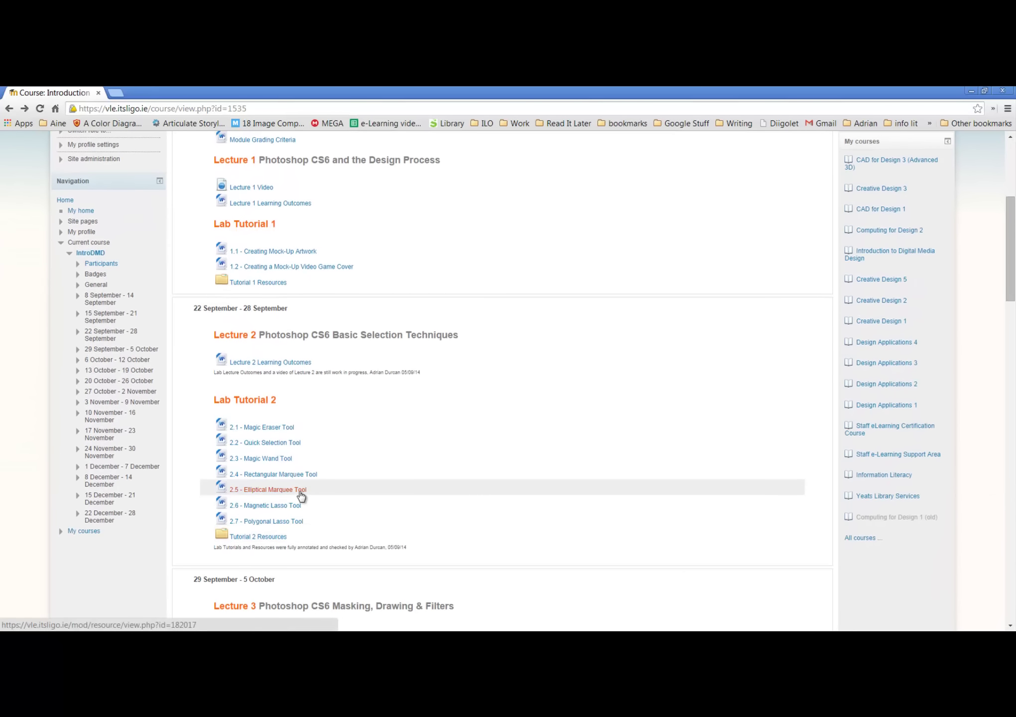
left_click(278, 537)
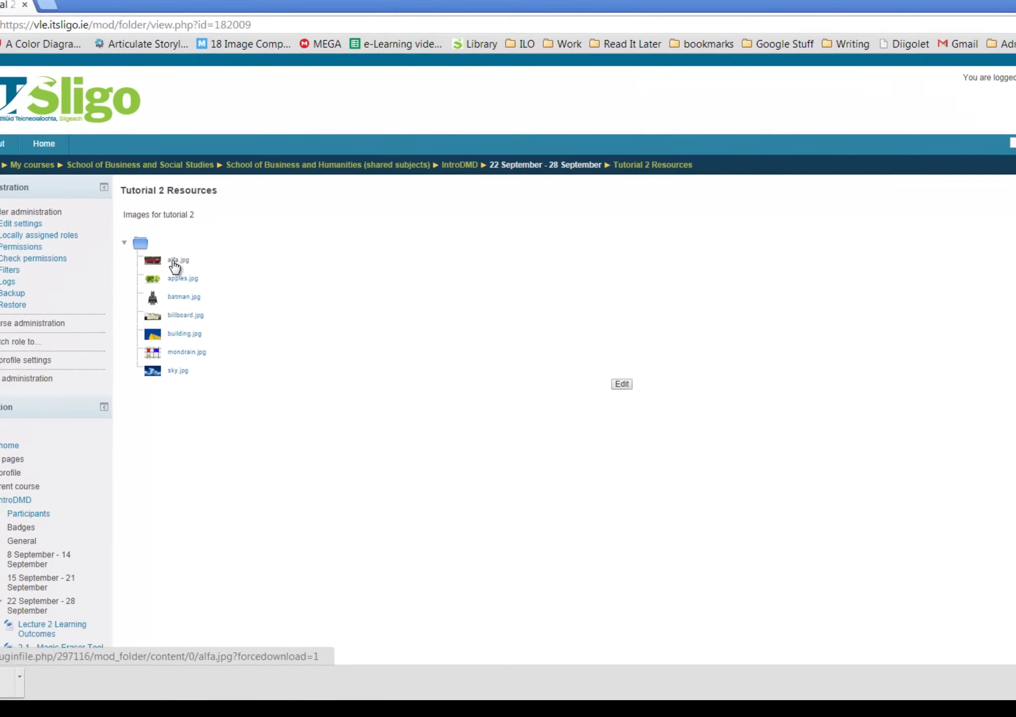
left_click(93, 201)
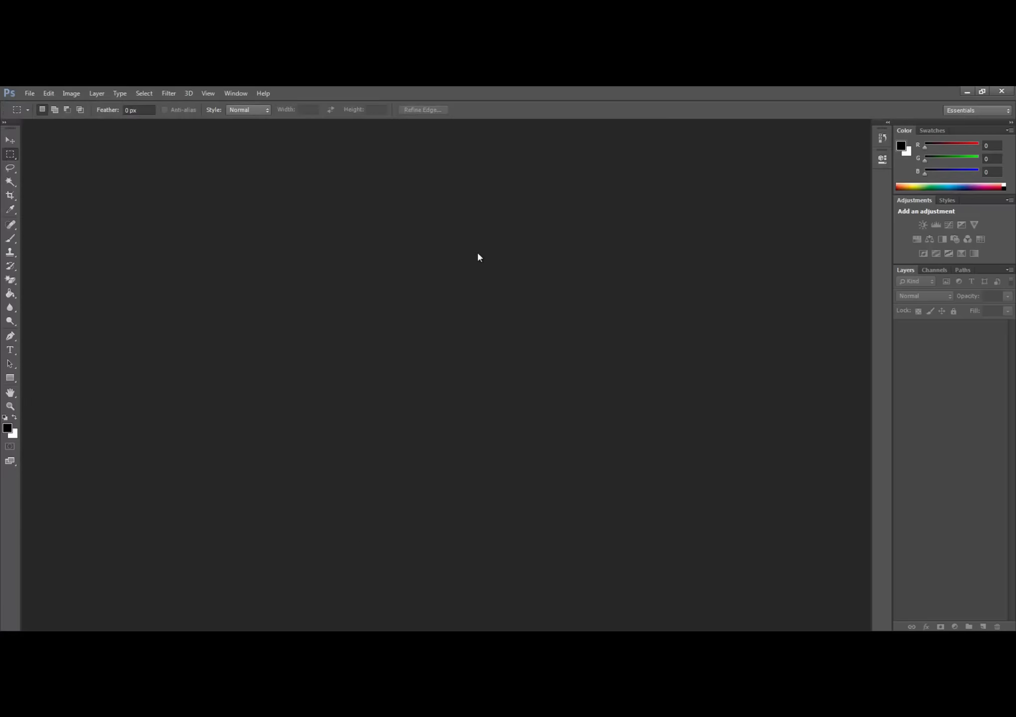
Open alfa.jpg from the Desktop and hide its grid via View > Extras
left_click(30, 94)
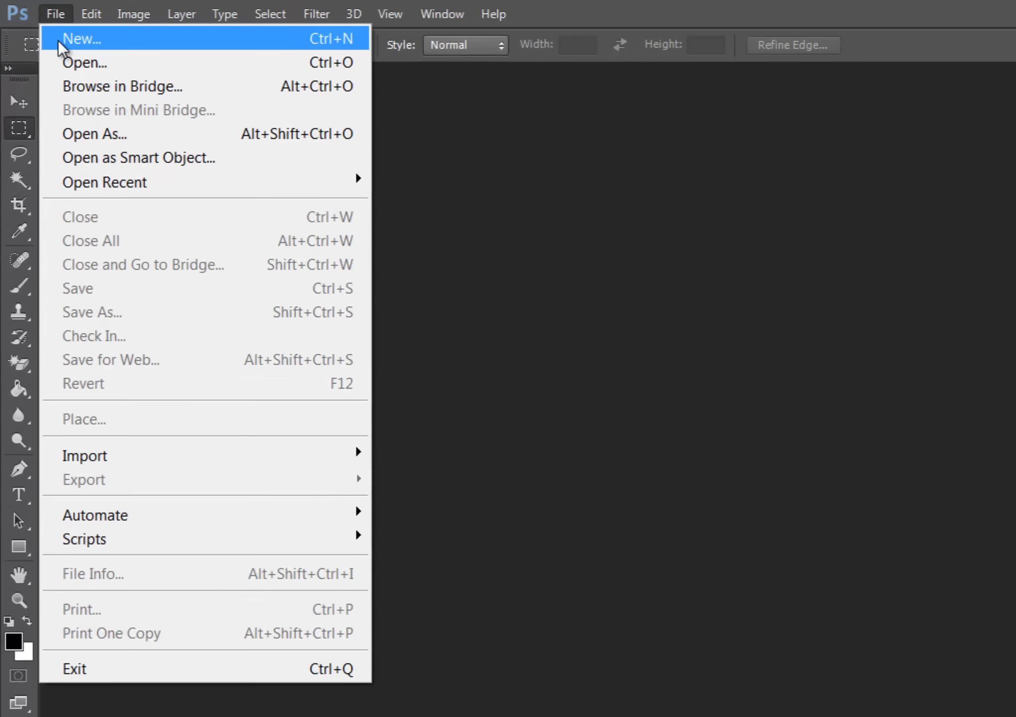
left_click(38, 117)
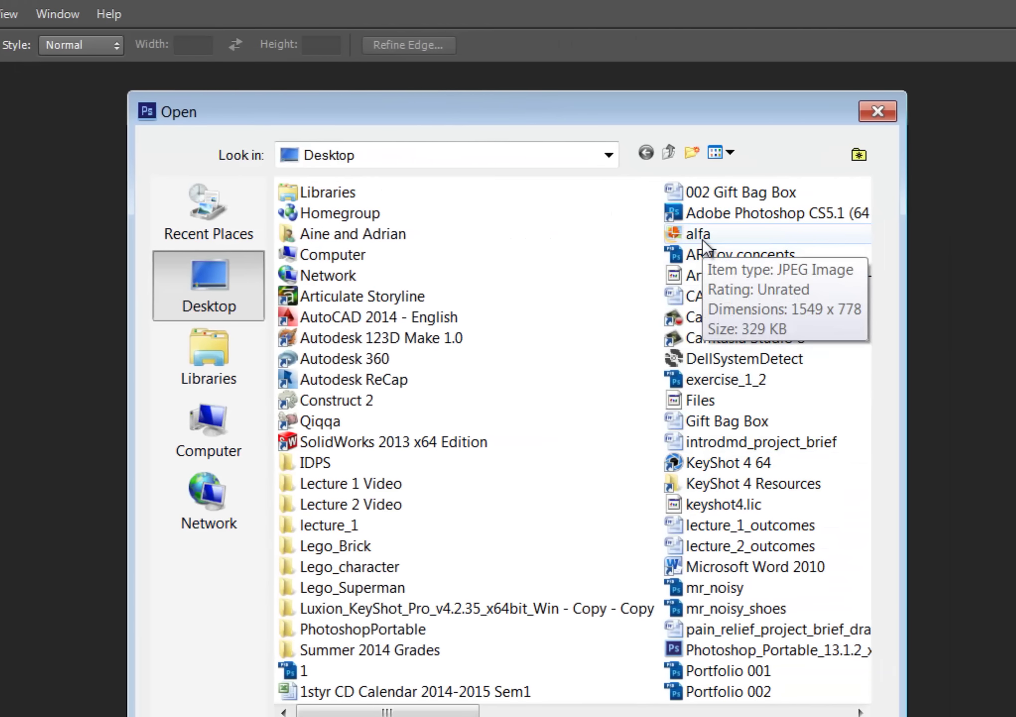
left_click(703, 240)
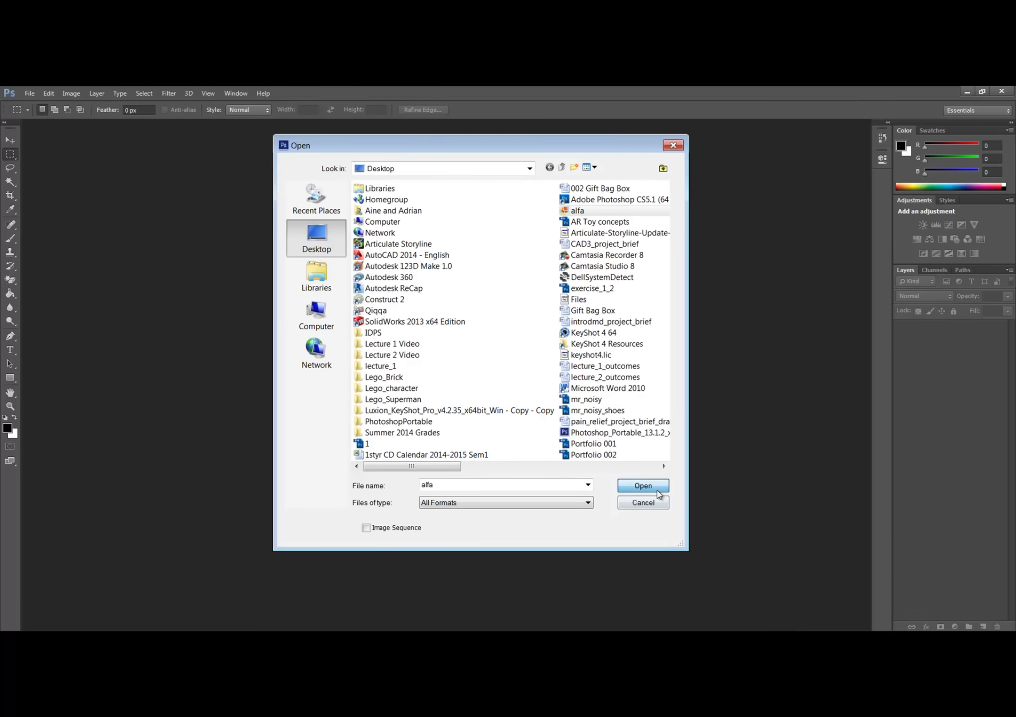
left_click(751, 624)
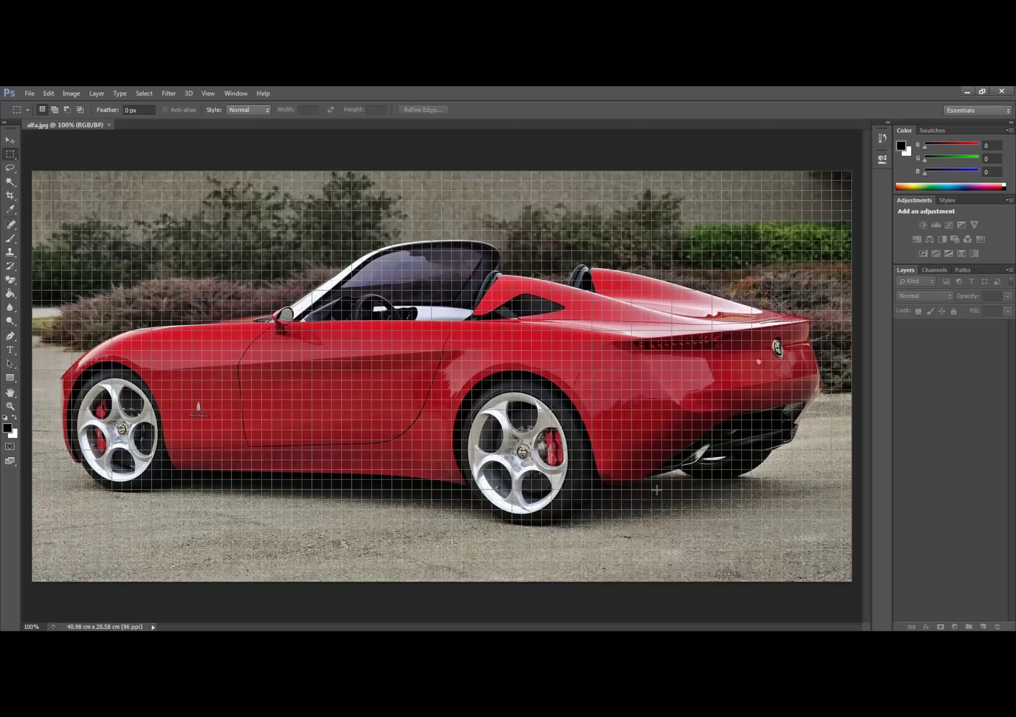
left_click(209, 93)
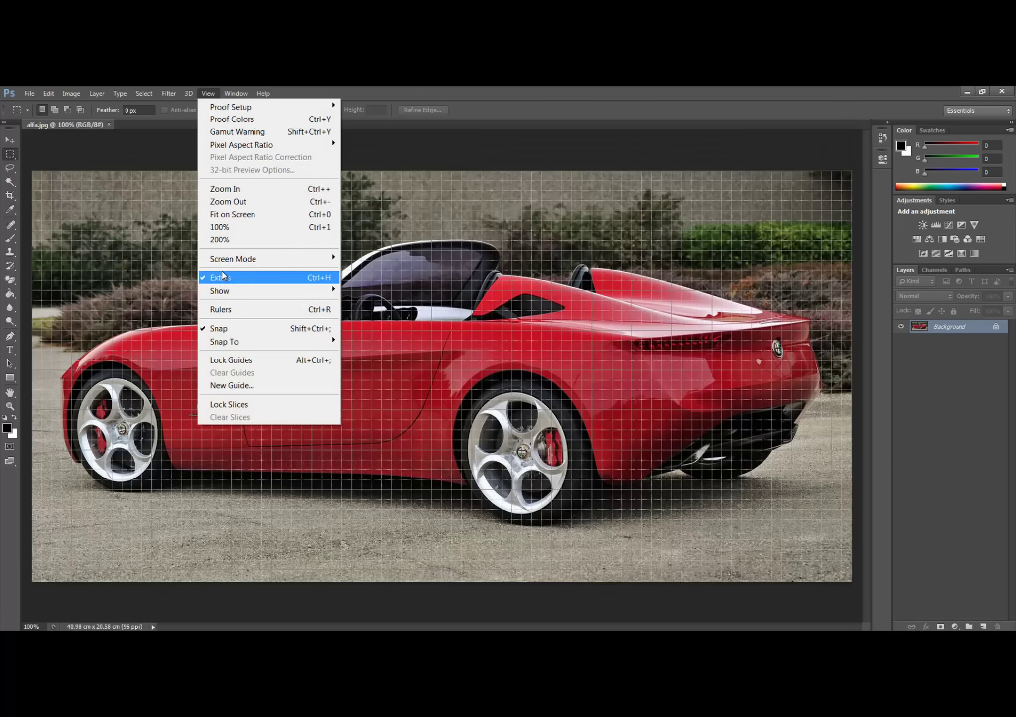
left_click(220, 271)
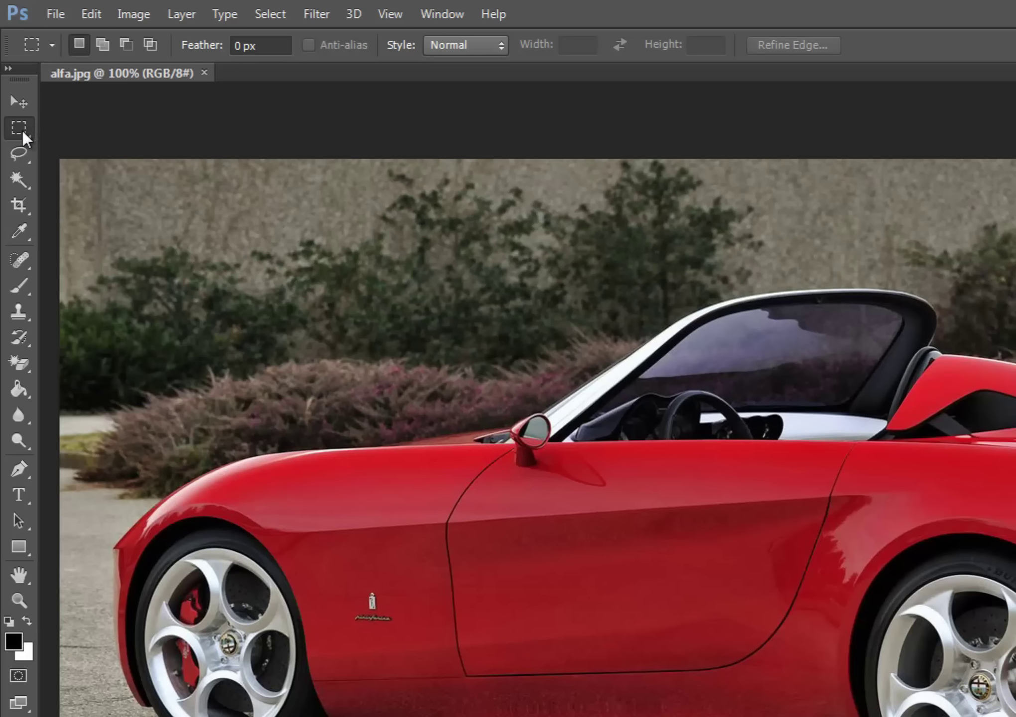
Zoom to 300% on the car's front wheel, pan it into view, and keep the Elliptical Marquee active
right_click(22, 130)
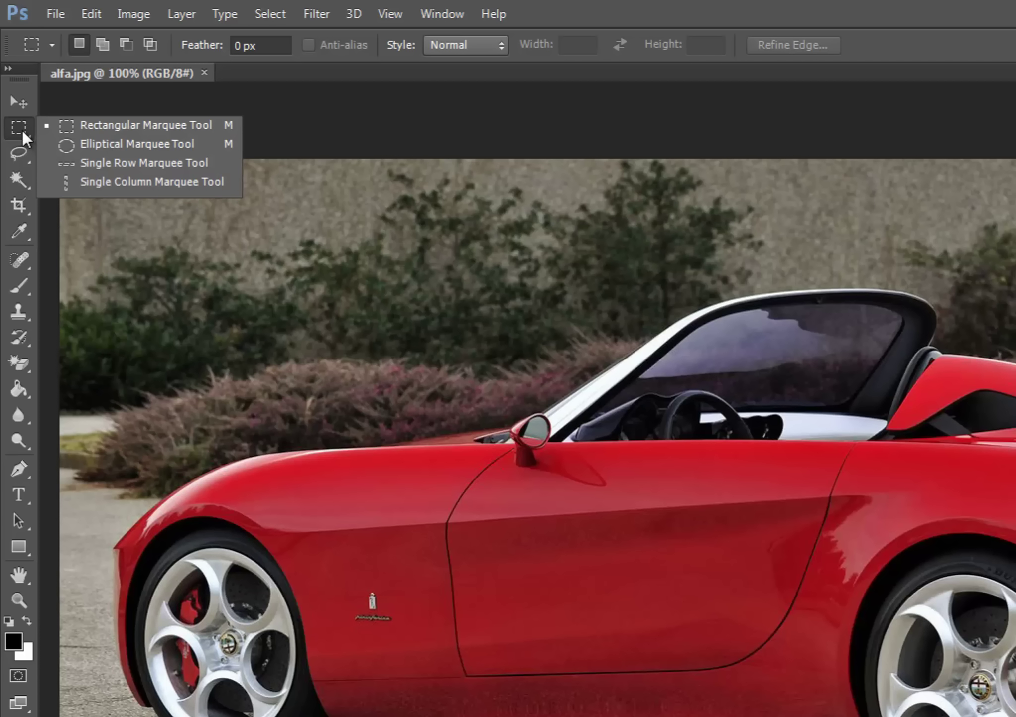
left_click(118, 148)
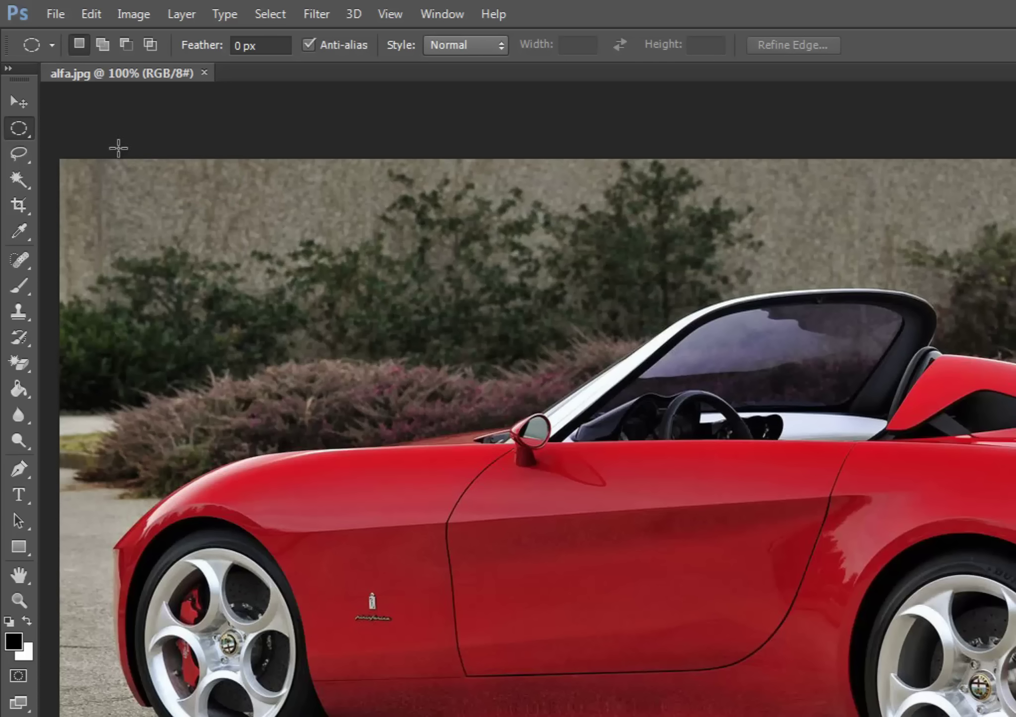
left_click(24, 598)
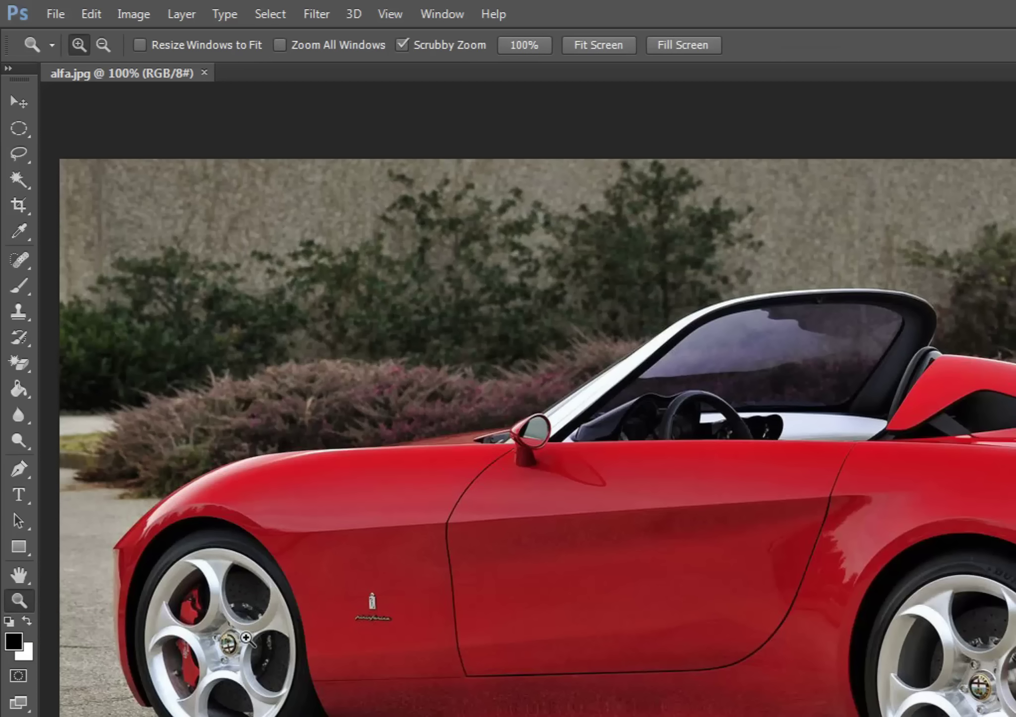
left_click(215, 639)
left_click(215, 639)
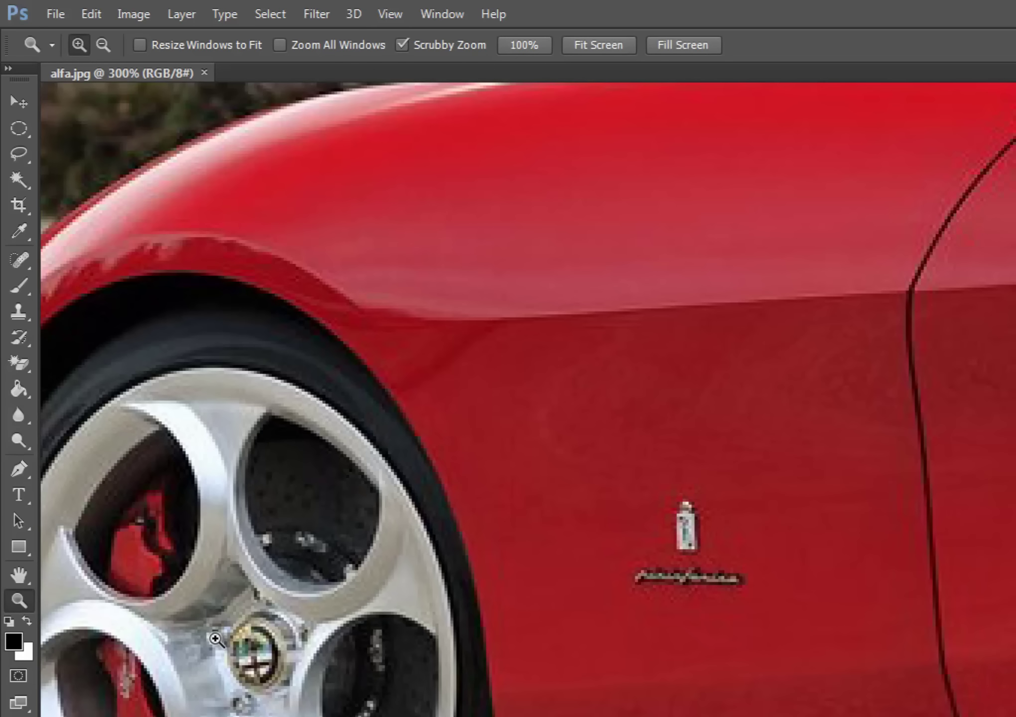
left_click(19, 575)
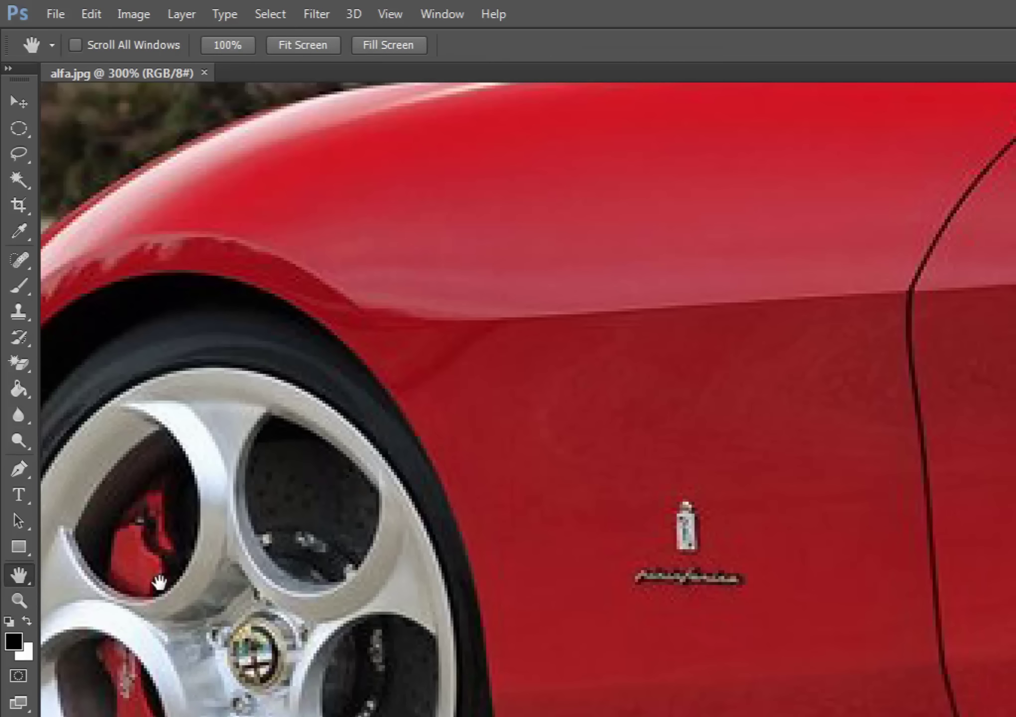
left_click_drag(204, 570, 591, 482)
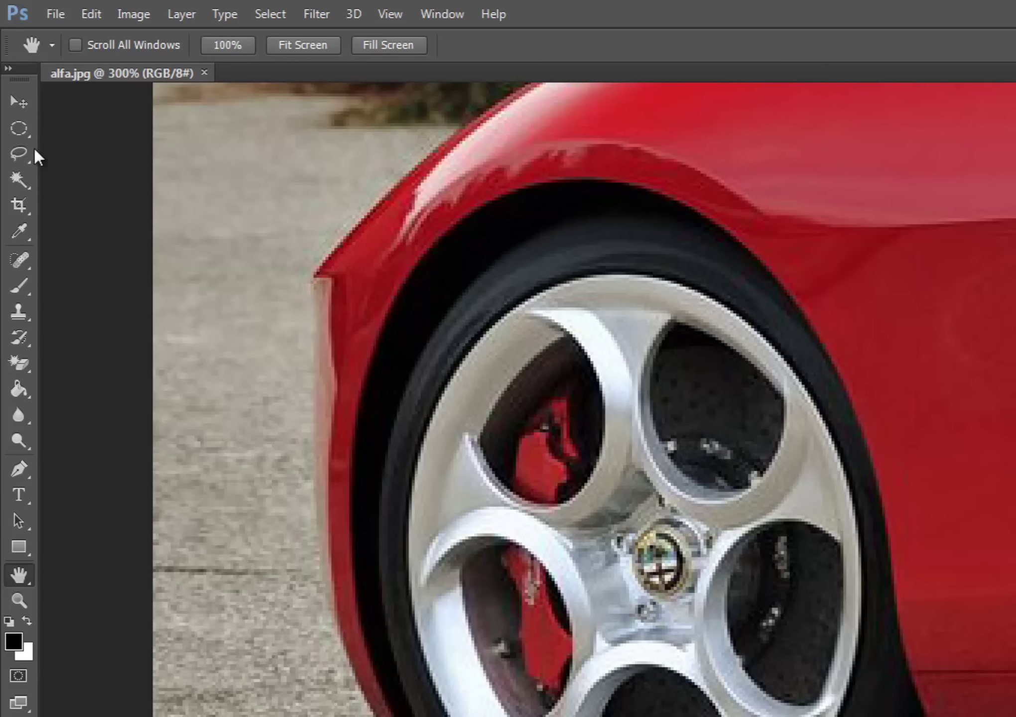
left_click(24, 137)
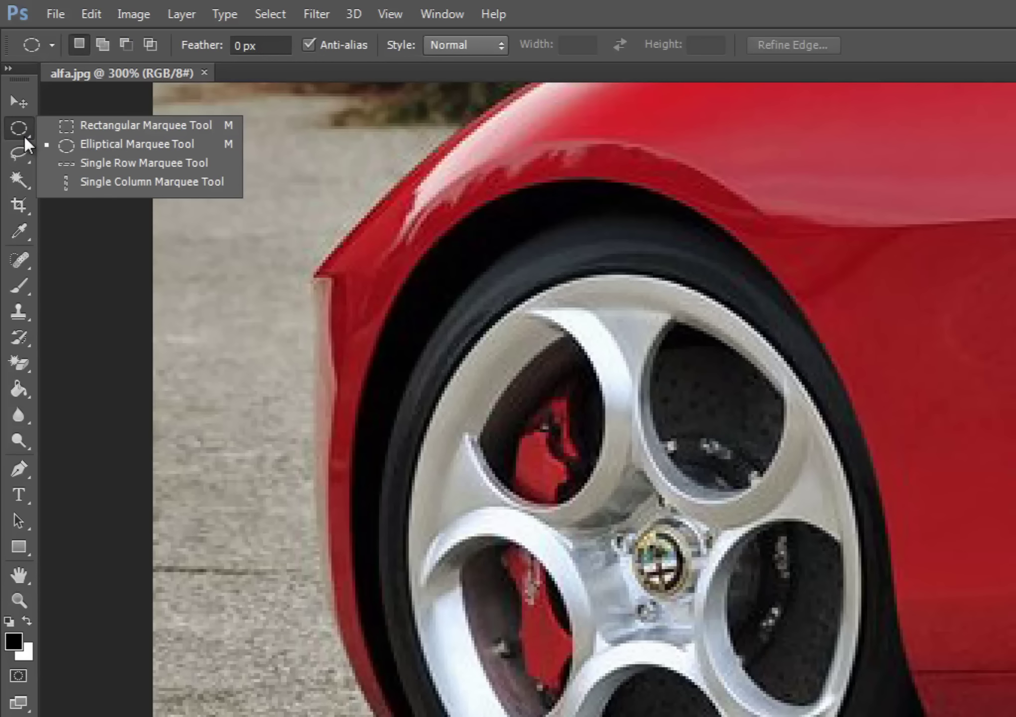
left_click(138, 144)
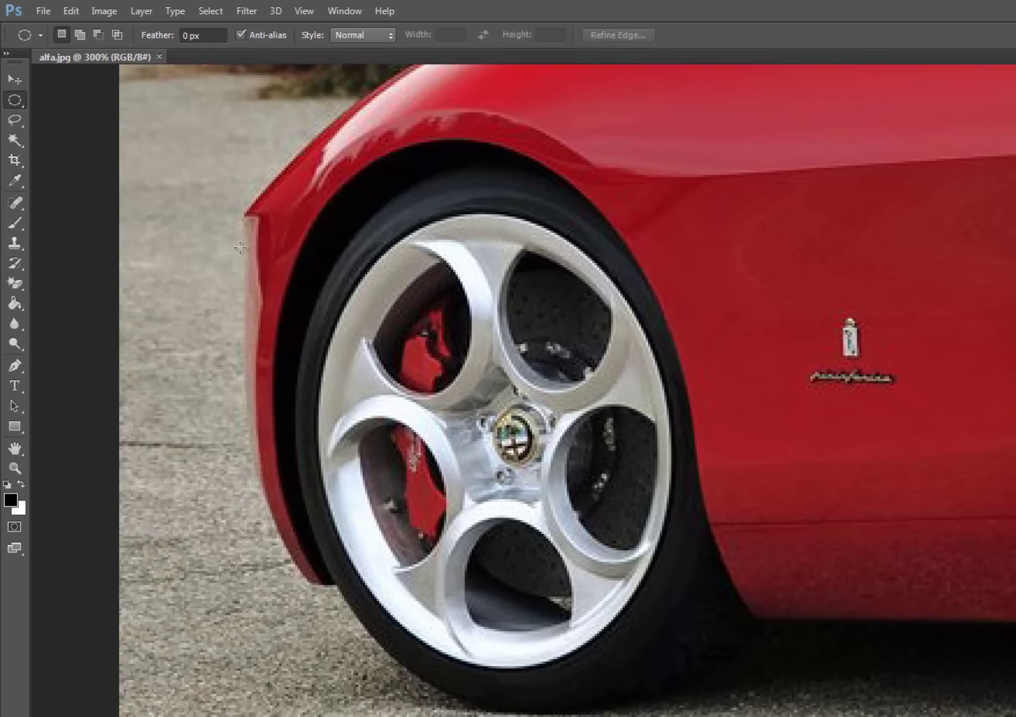
Draw a first ellipse around the front wheel, cancel the Fill dialog, and undo the poor selection
mouse_move(189, 234)
left_mouse_down()
mouse_move(633, 648)
mouse_move(707, 676)
left_mouse_up()
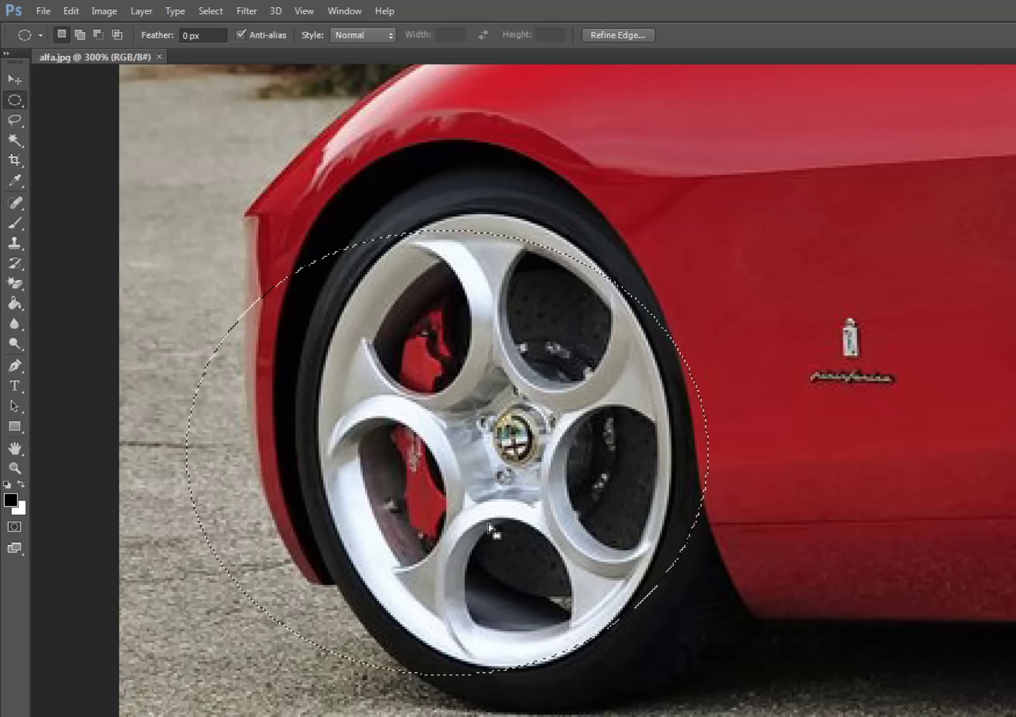
key("shift+F5")
left_click(830, 260)
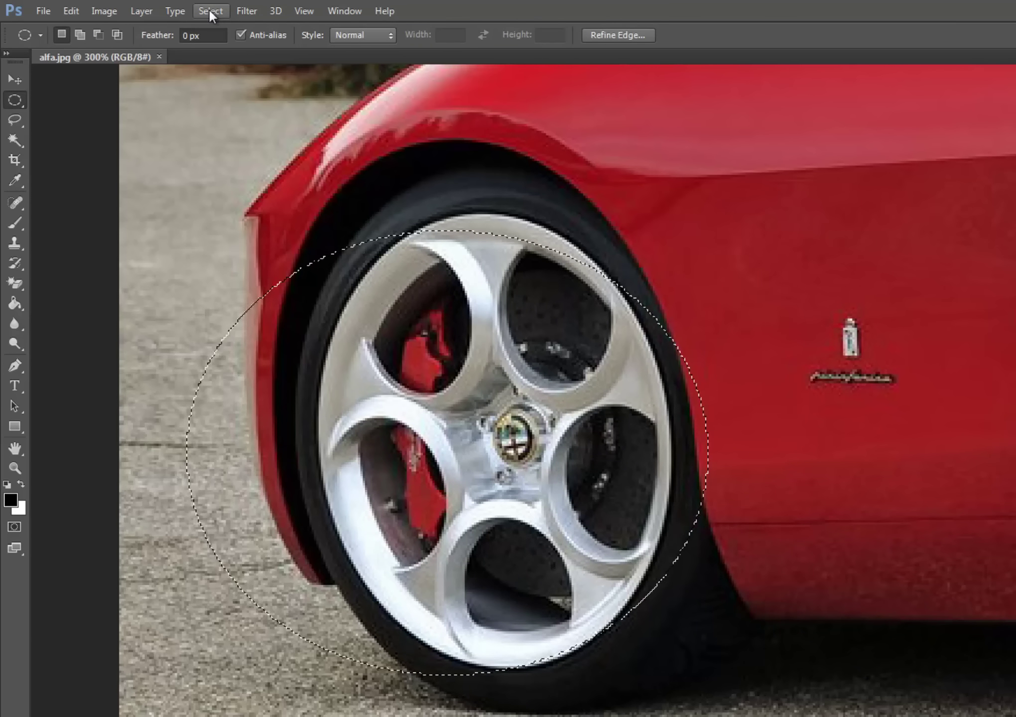
left_click(72, 10)
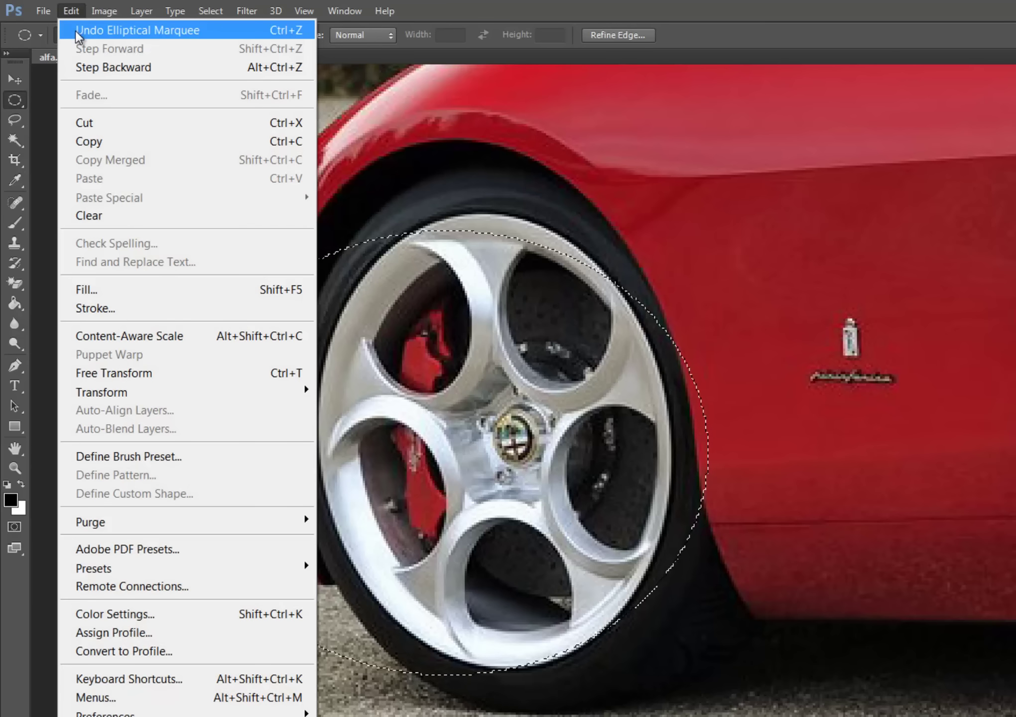
left_click(75, 29)
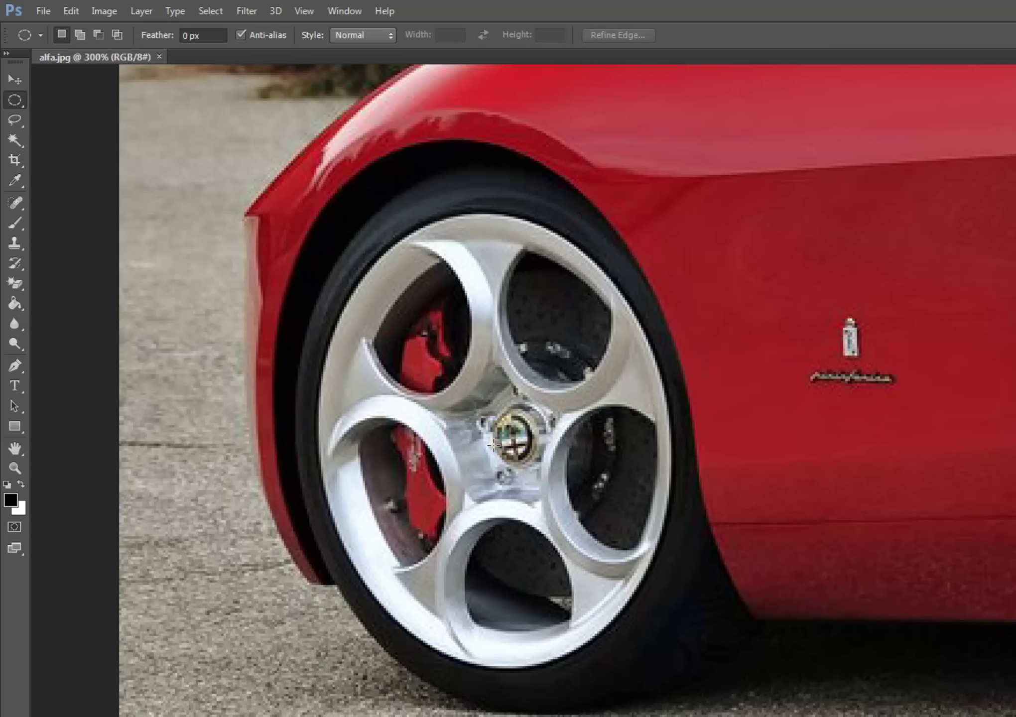
Redraw the ellipse around the wheel and nudge it up and right to fit the tyre edge
mouse_move(493, 445)
left_mouse_down()
mouse_move(446, 206)
mouse_move(370, 197)
mouse_move(297, 213)
mouse_move(307, 206)
left_mouse_up()
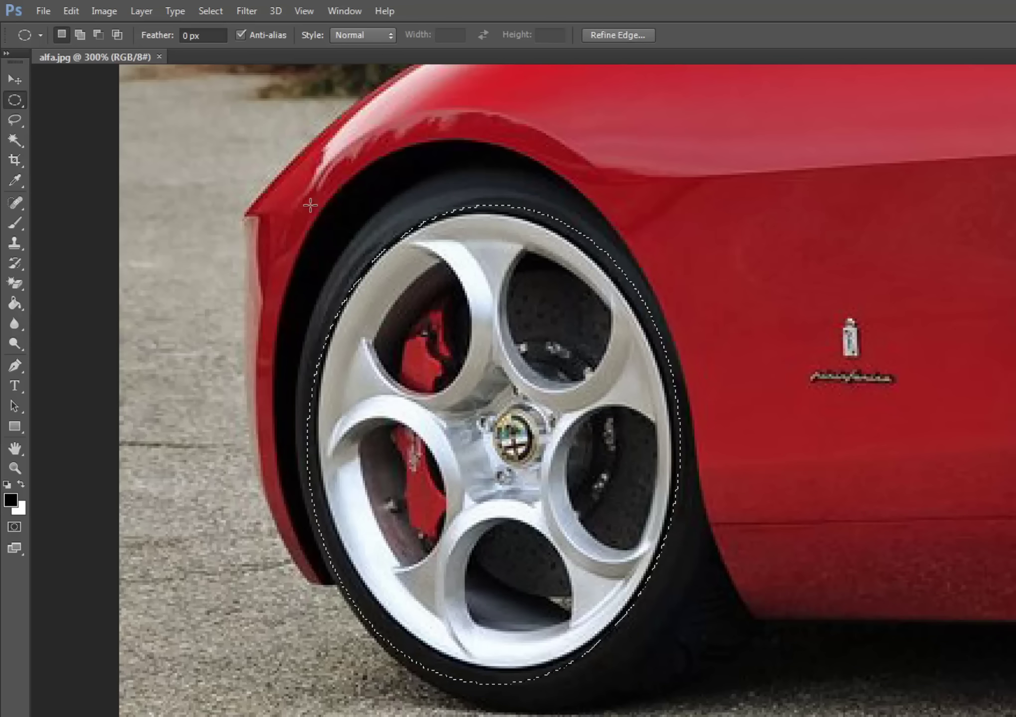
key("Up")
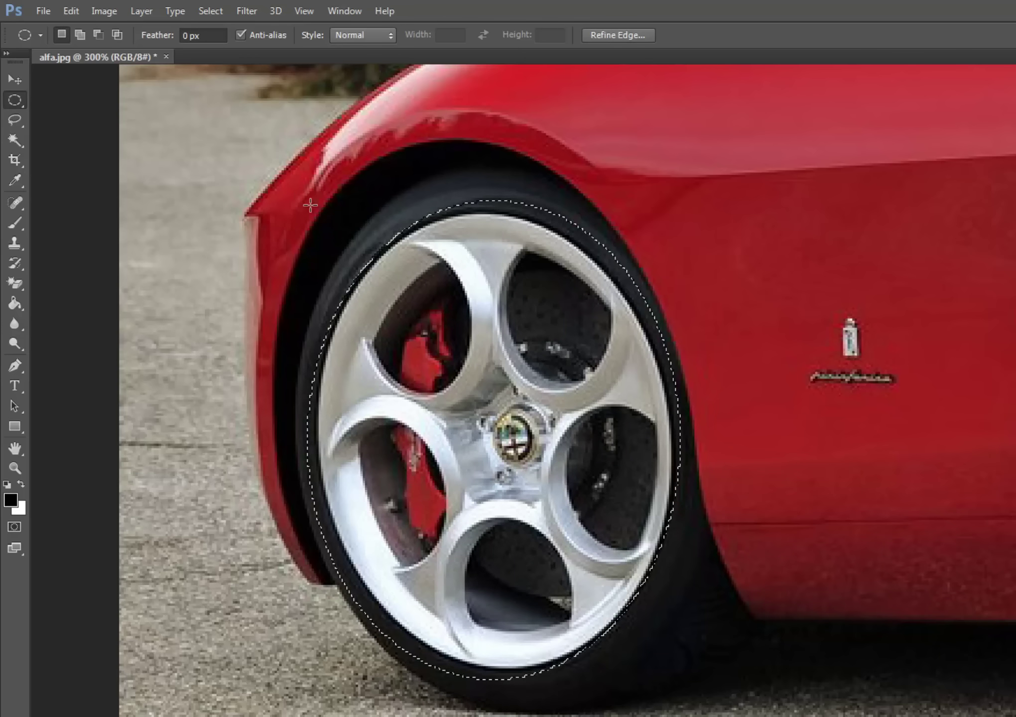
key("Right")
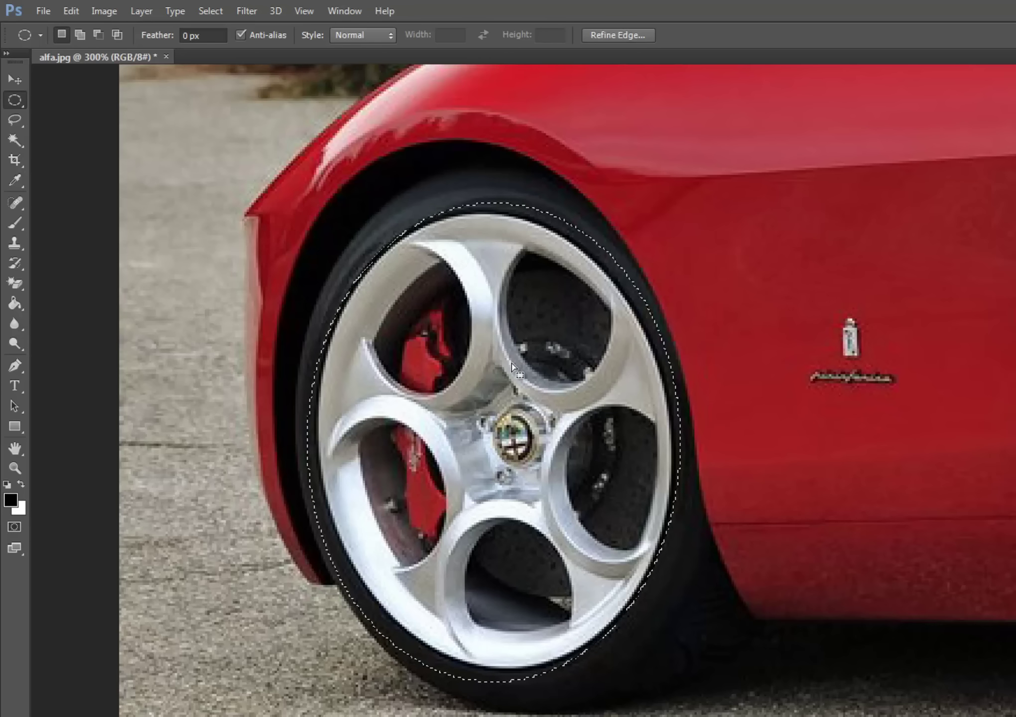
Copy the front wheel onto Layer 1, briefly hide the Background to check it, then fit the view
left_click(138, 12)
mouse_move(155, 30)
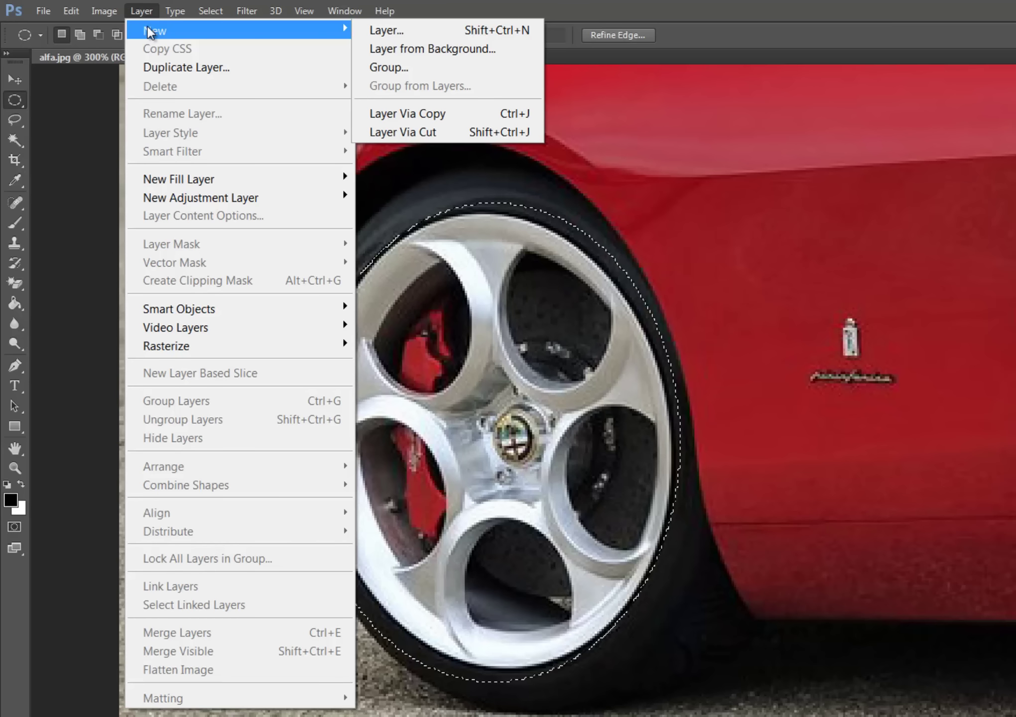
left_click(482, 114)
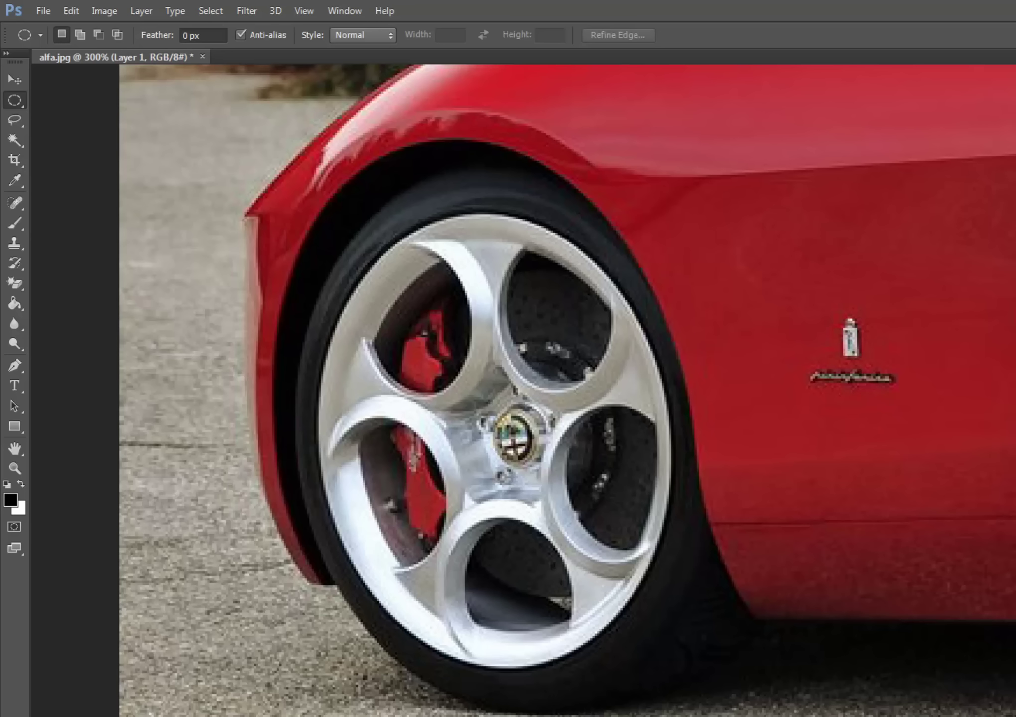
key("alt+bracketleft")
key("ctrl+comma")
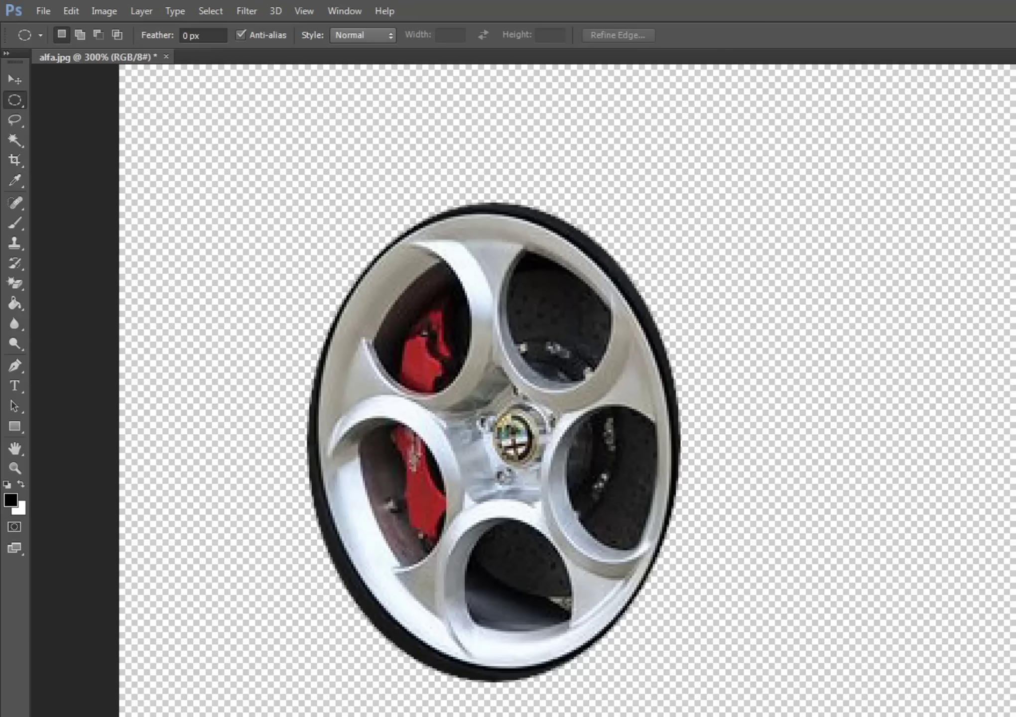
key("ctrl+comma")
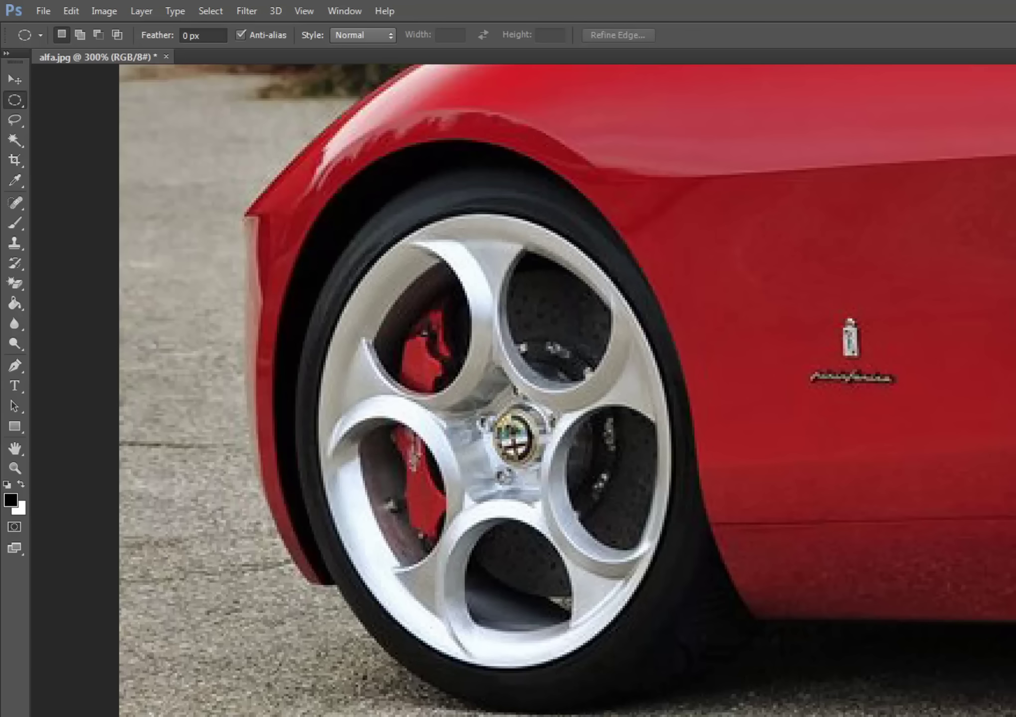
left_click(312, 8)
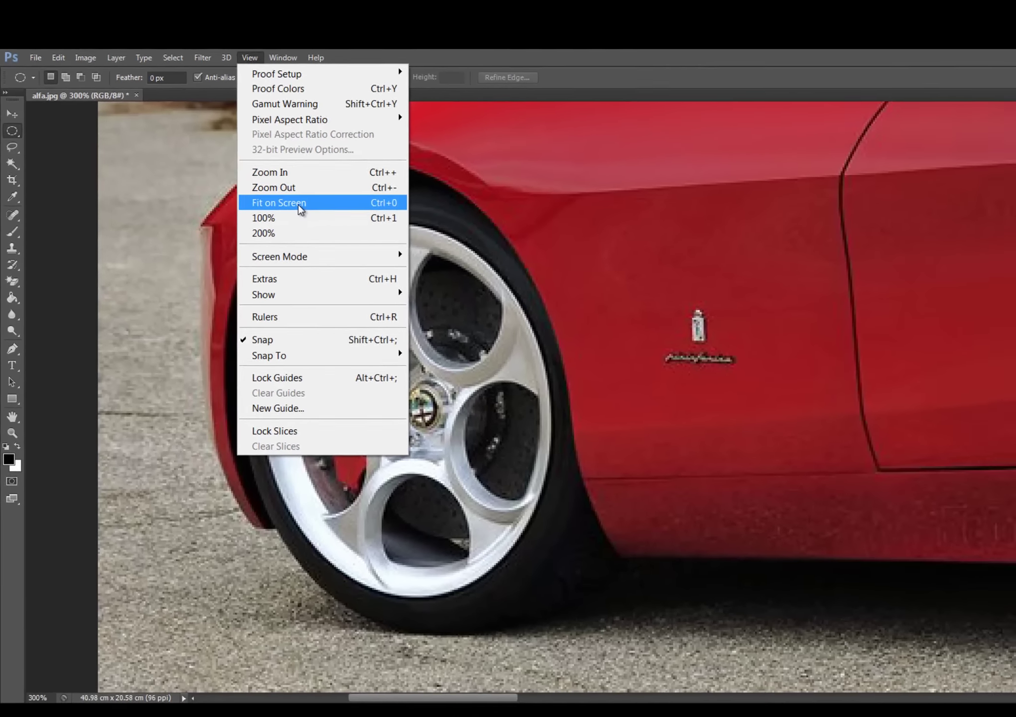
left_click(298, 205)
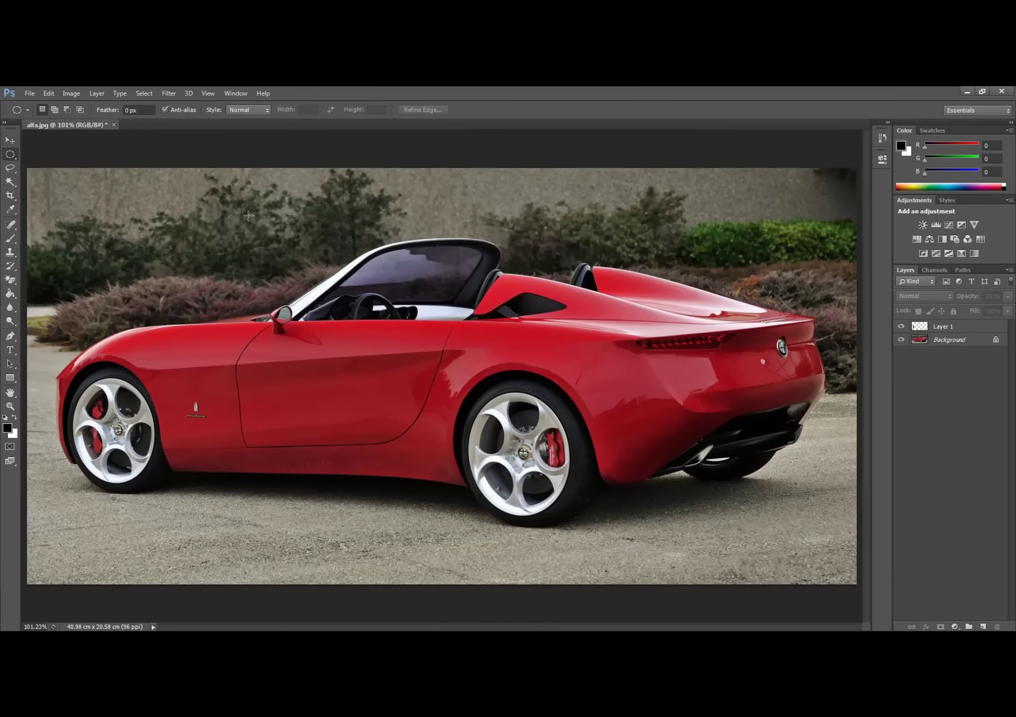
Zoom and pan the view in close around the car's rear wheel
left_click(10, 406)
left_click(534, 468)
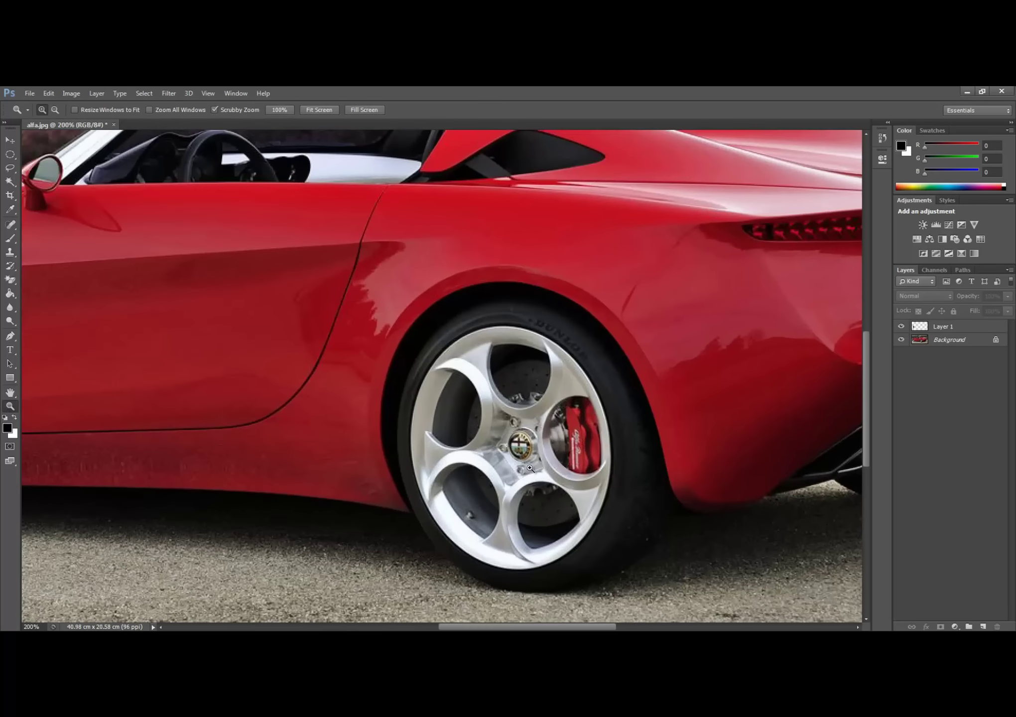
left_click(528, 436)
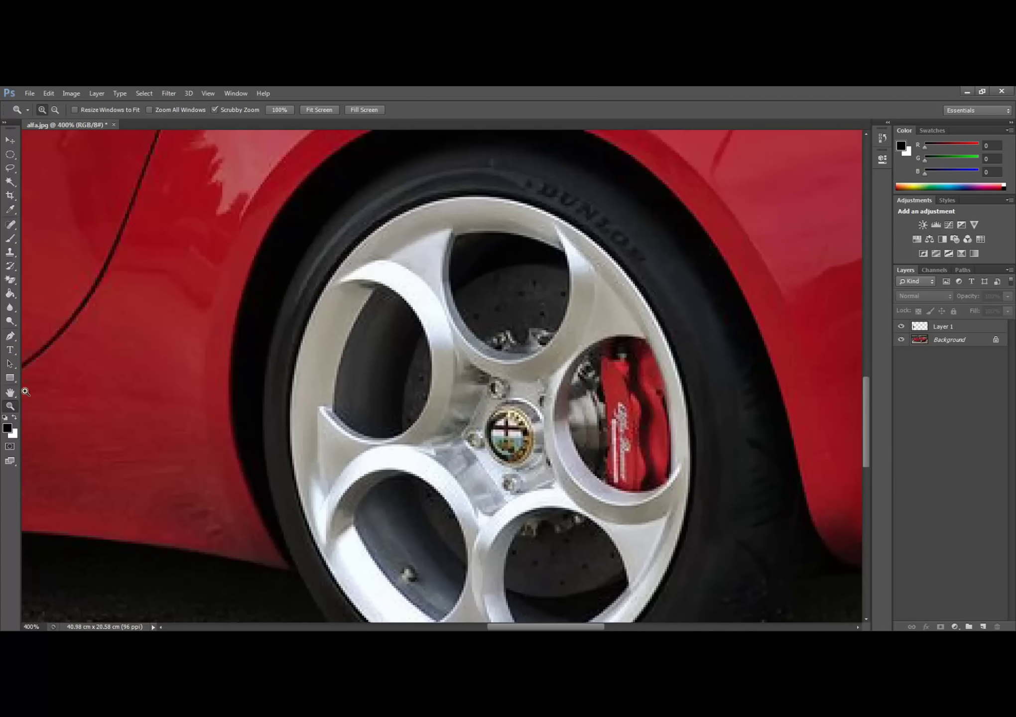
right_click(368, 409)
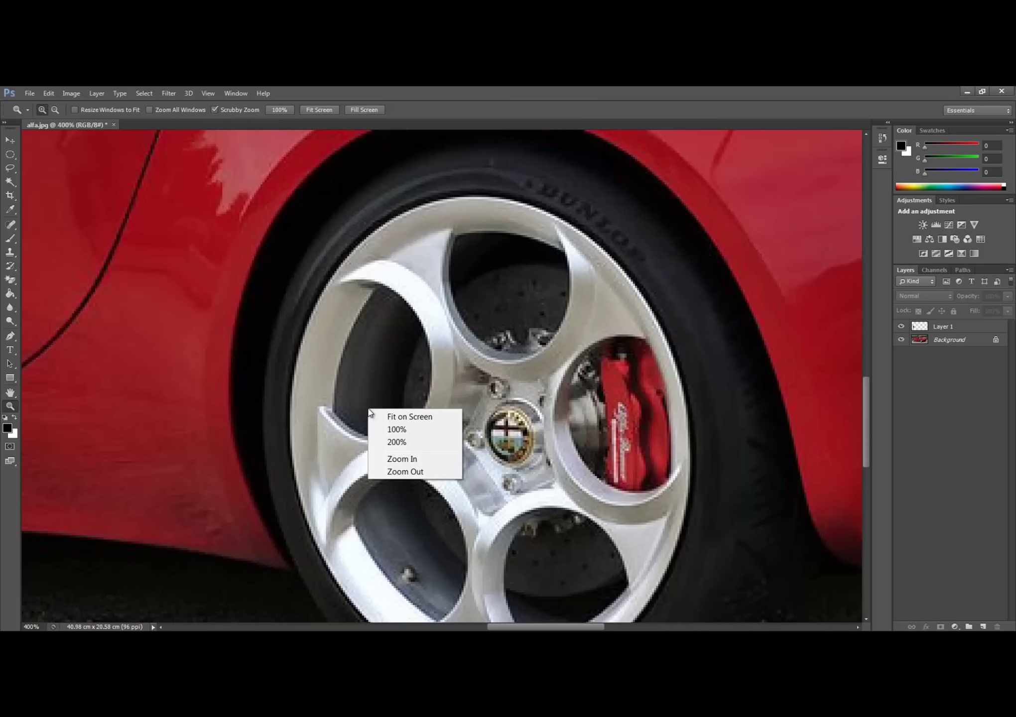
left_click(407, 473)
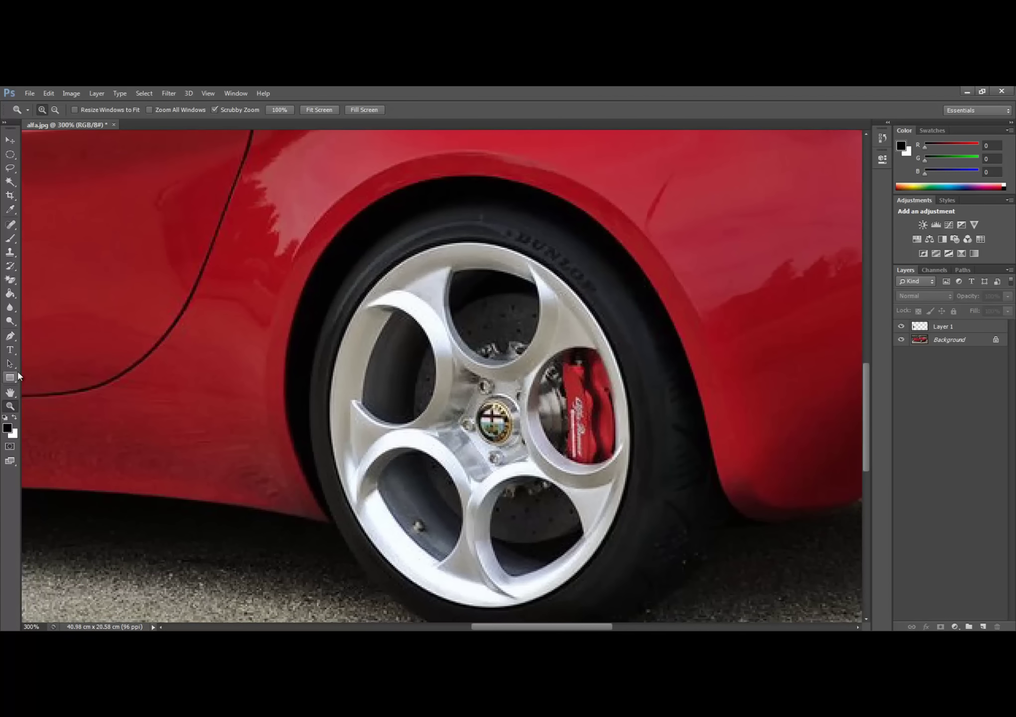
left_click(10, 393)
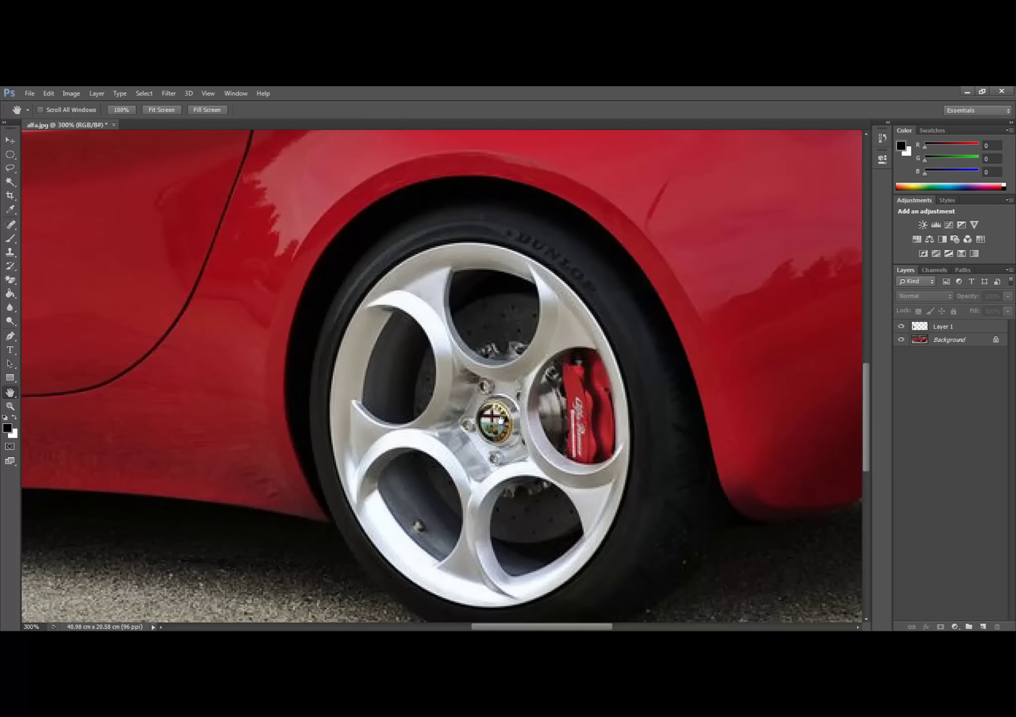
left_click_drag(500, 417, 488, 375)
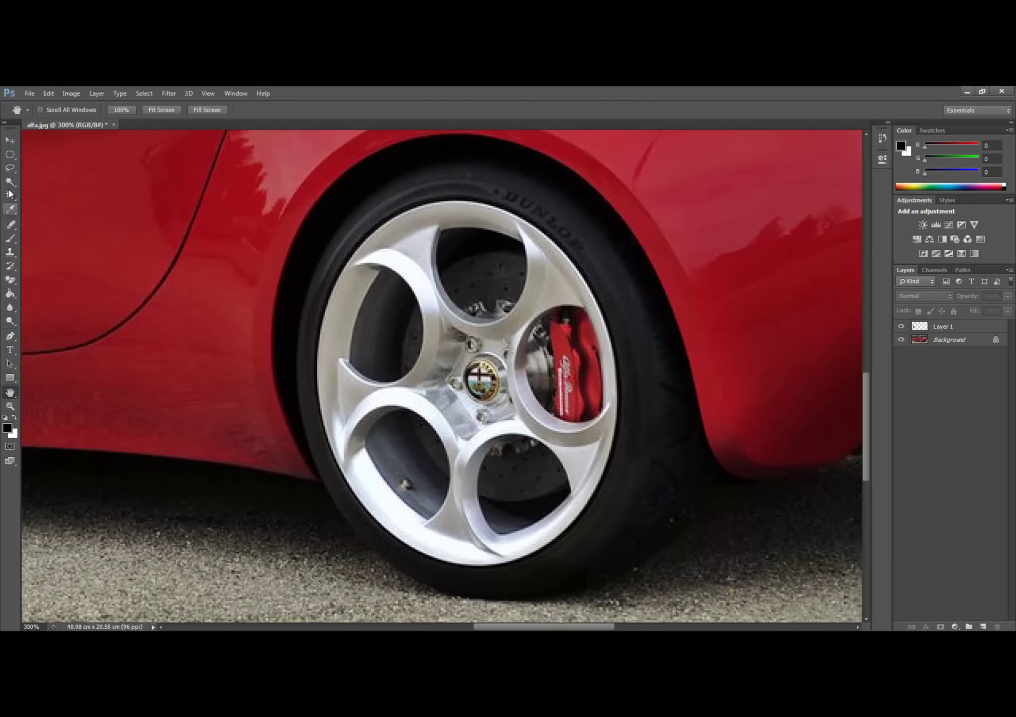
On the Background layer, draw an elliptical selection around the rear tyre and nudge it into place
left_click(10, 155)
left_click(946, 340)
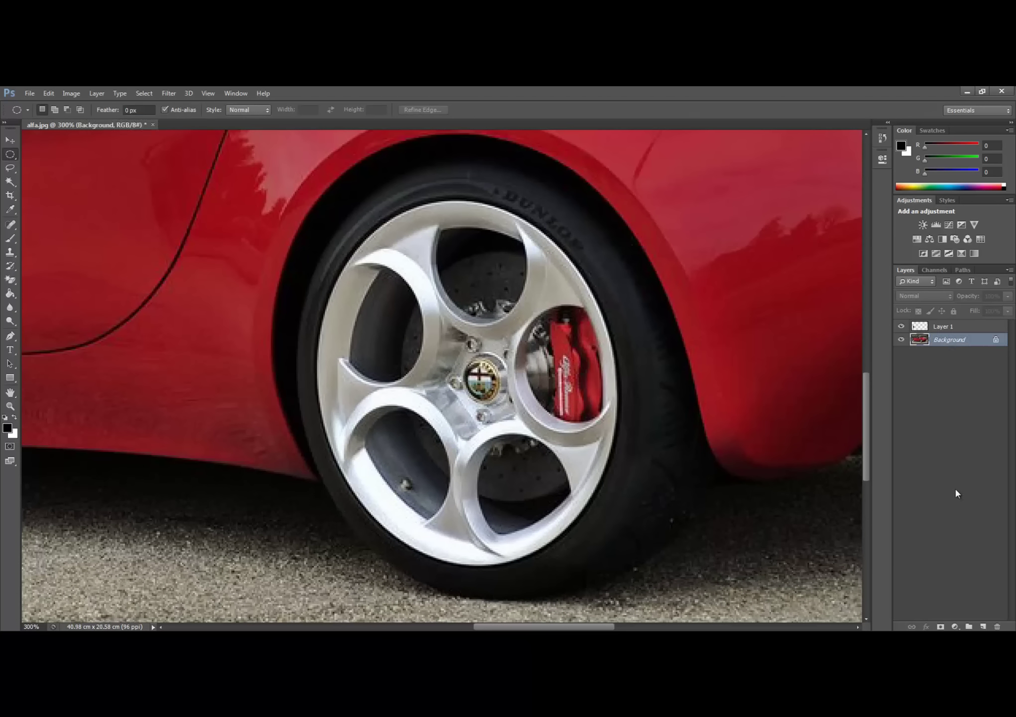
right_click(15, 158)
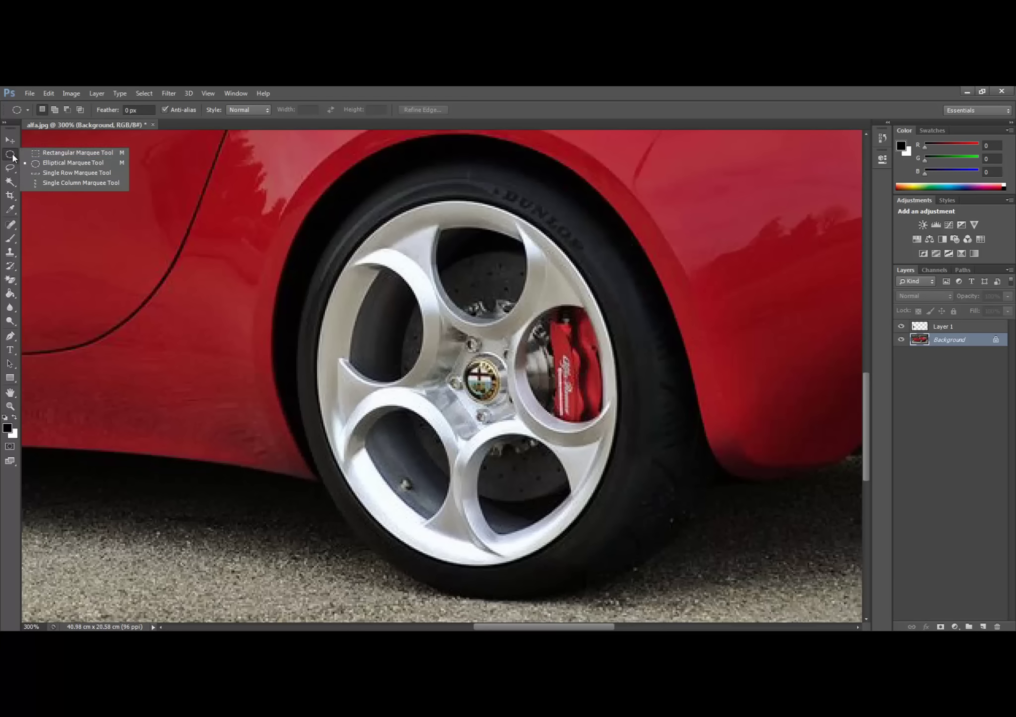
left_click(70, 164)
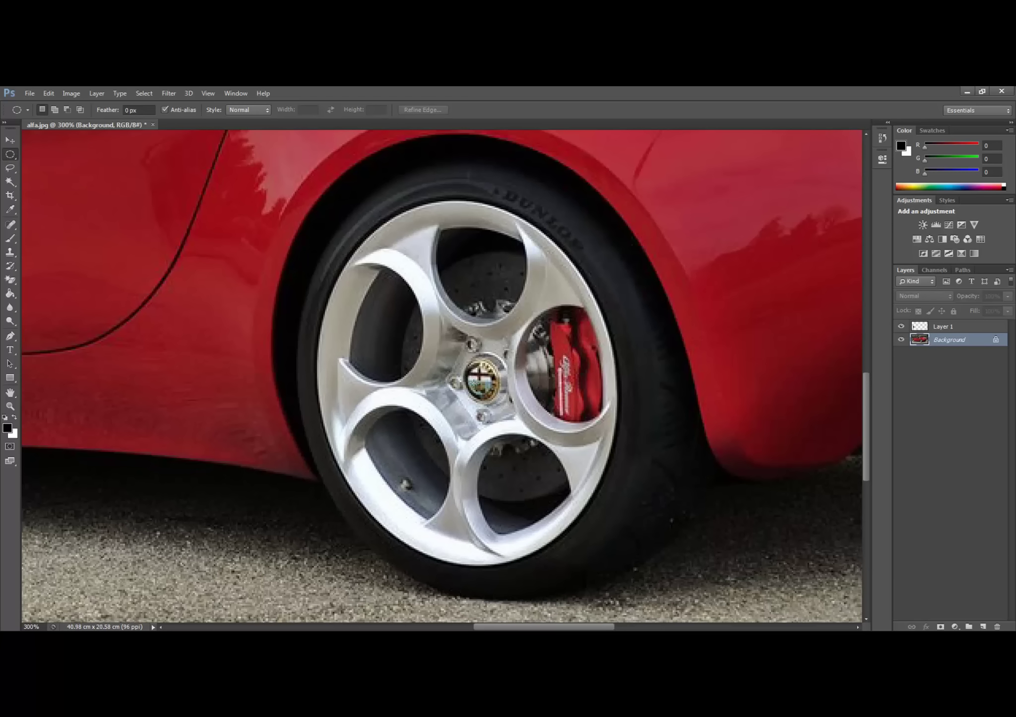
left_click_drag(500, 571, 445, 195)
left_click_drag(445, 195, 303, 182)
left_click_drag(304, 182, 312, 183)
key("Up")
key("Up")
key("Up")
key("Left")
key("Left")
key("Left")
left_click(97, 93)
mouse_move(106, 106)
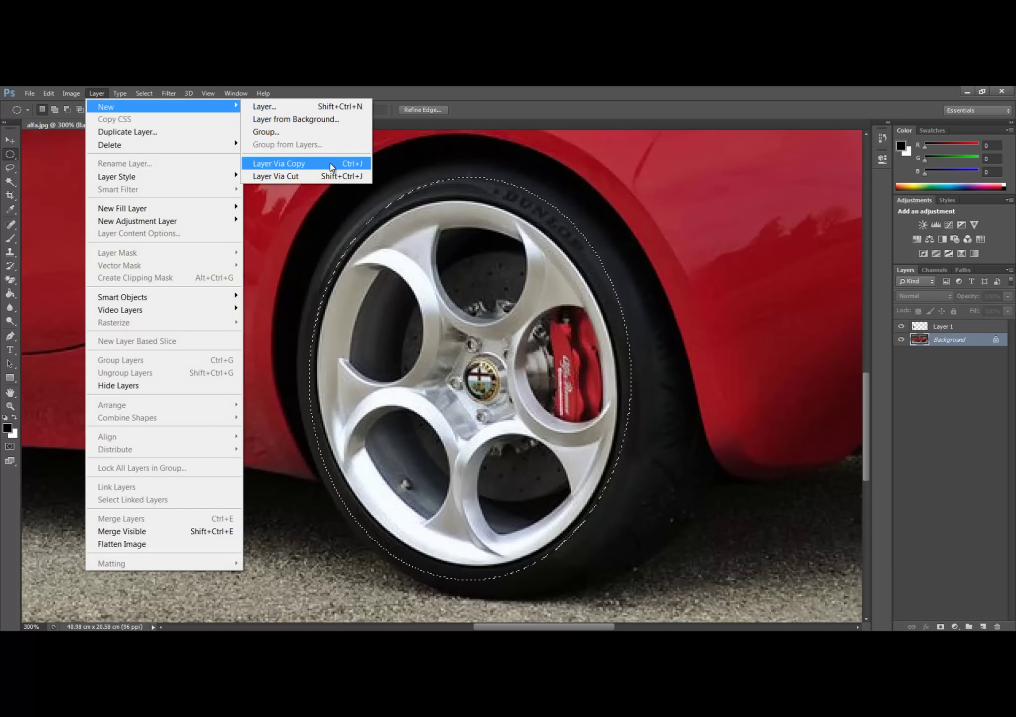
Copy the rear wheel onto Layer 2, fit the view, and hide the Background layer
left_click(330, 163)
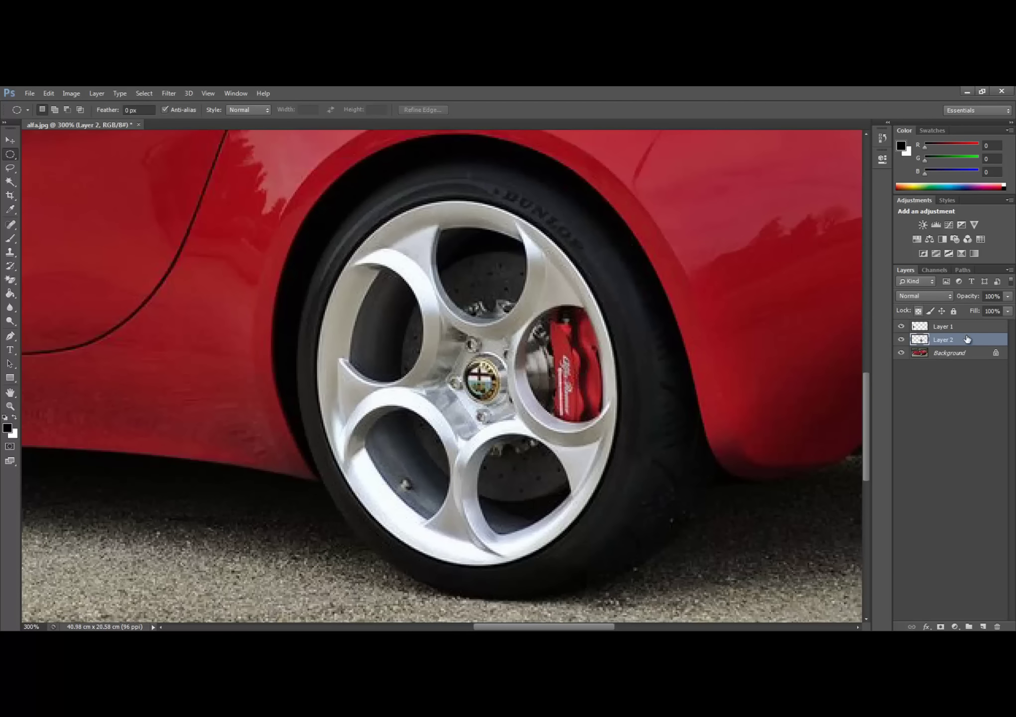
left_click(208, 93)
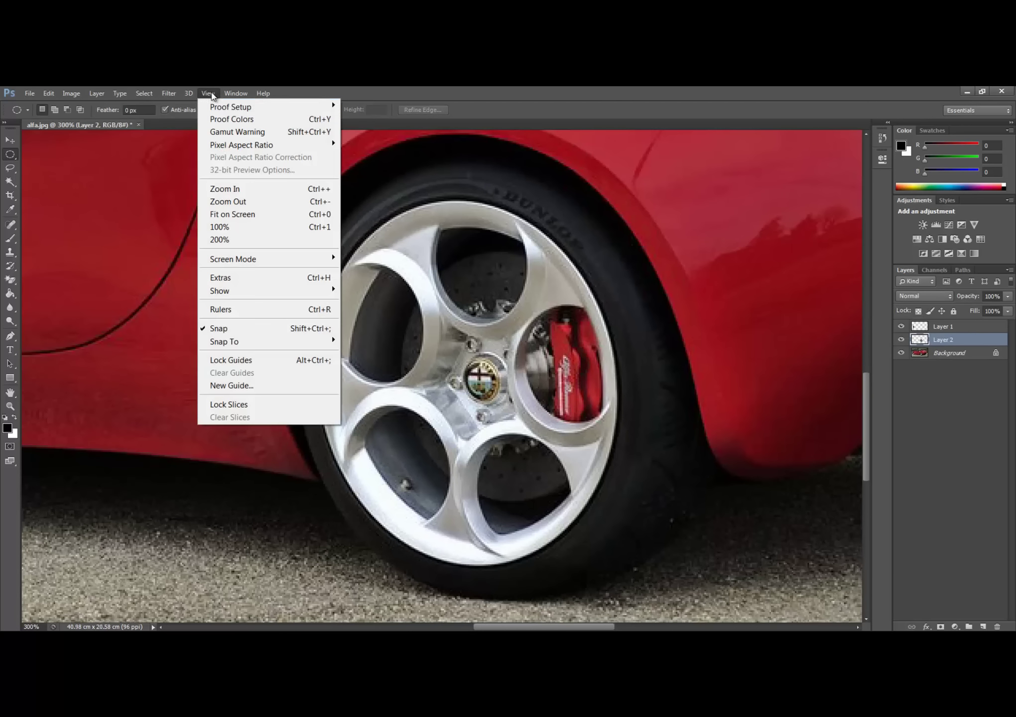
left_click(253, 215)
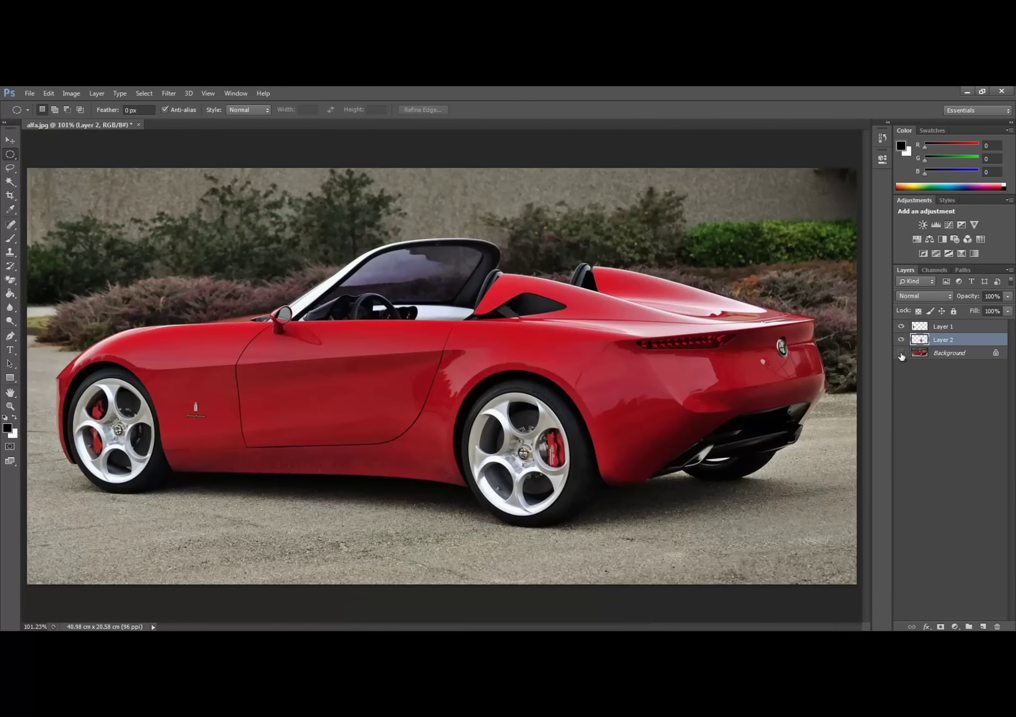
left_click(902, 353)
left_click(901, 354)
left_click(902, 352)
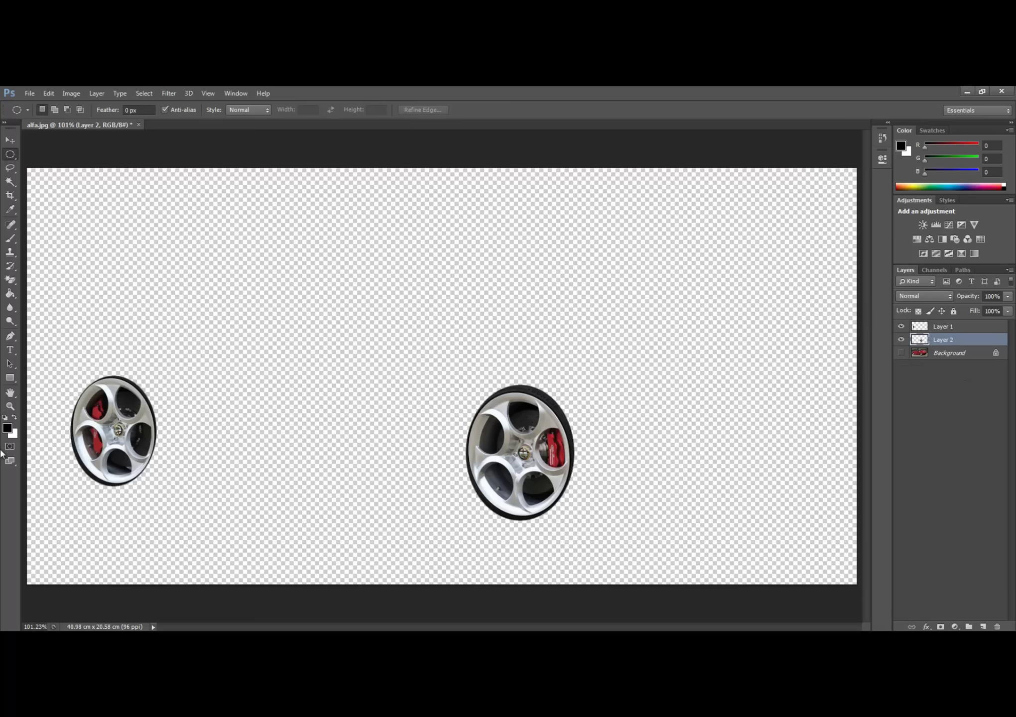
Apply a Motion Blur with 5° angle and 30 pixels distance to Layer 2's rear wheel
left_click(11, 406)
left_click(501, 470)
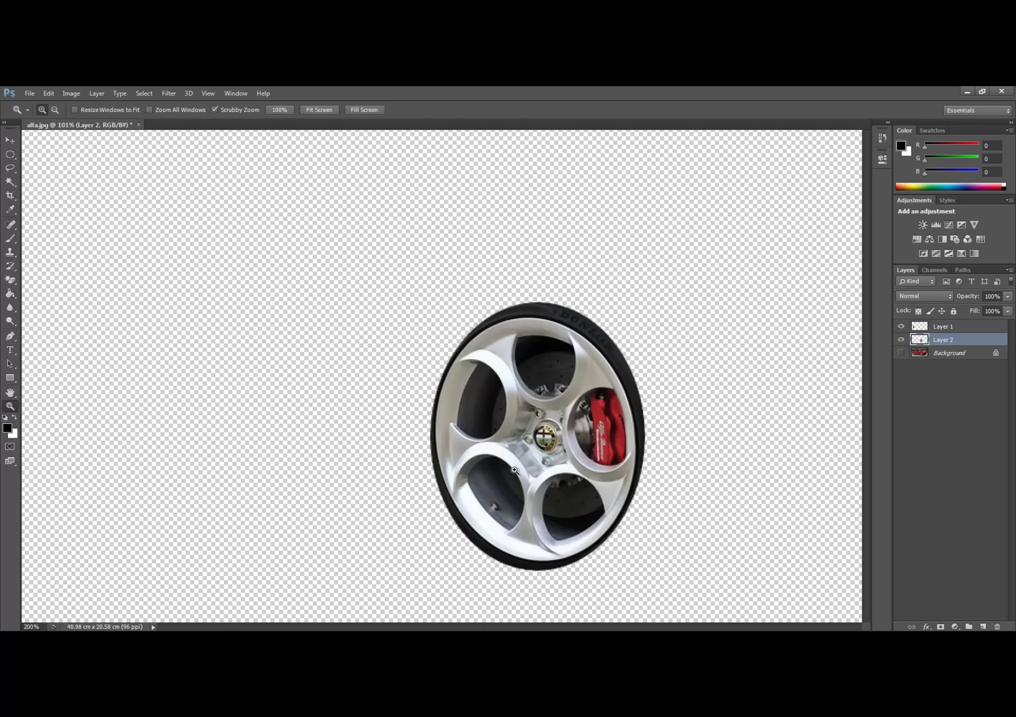
left_click(552, 508)
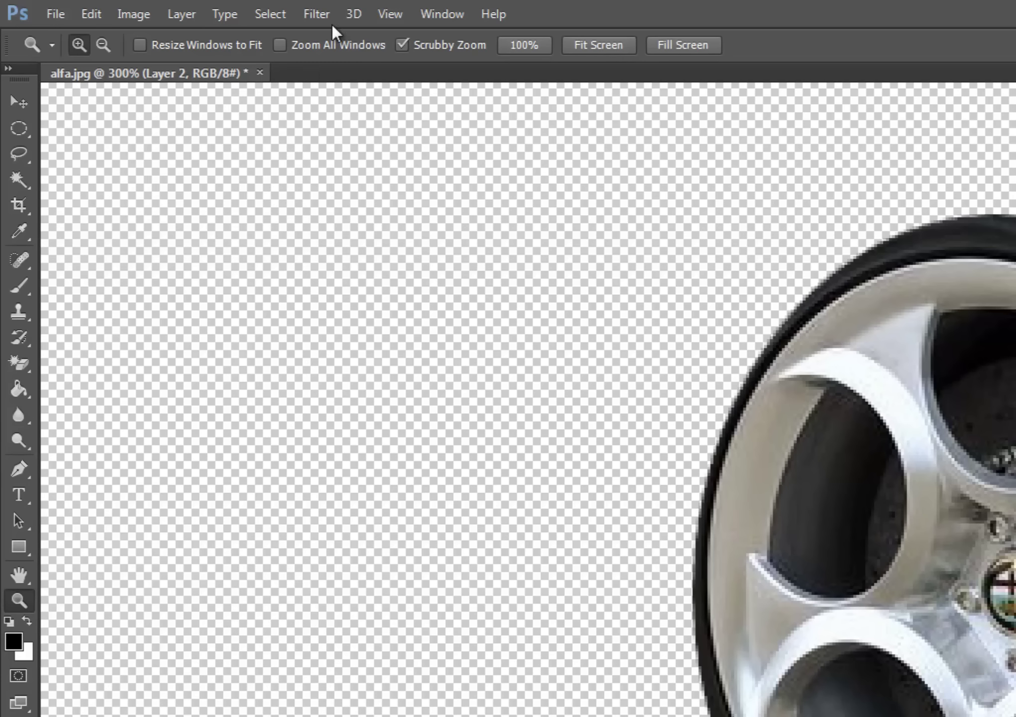
left_click(328, 16)
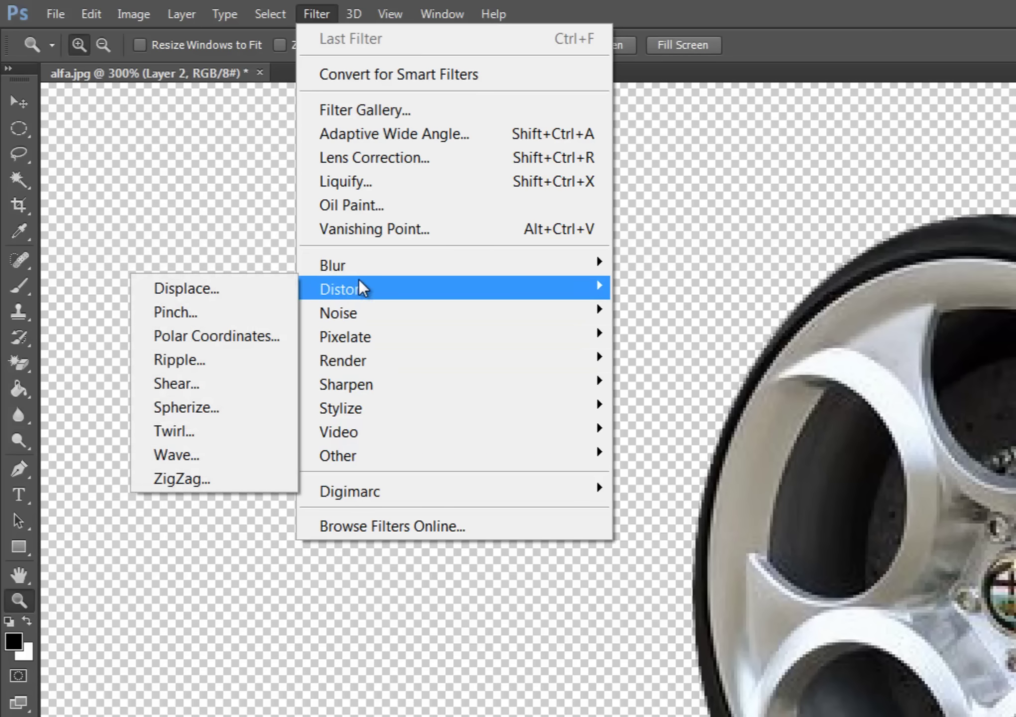
mouse_move(453, 265)
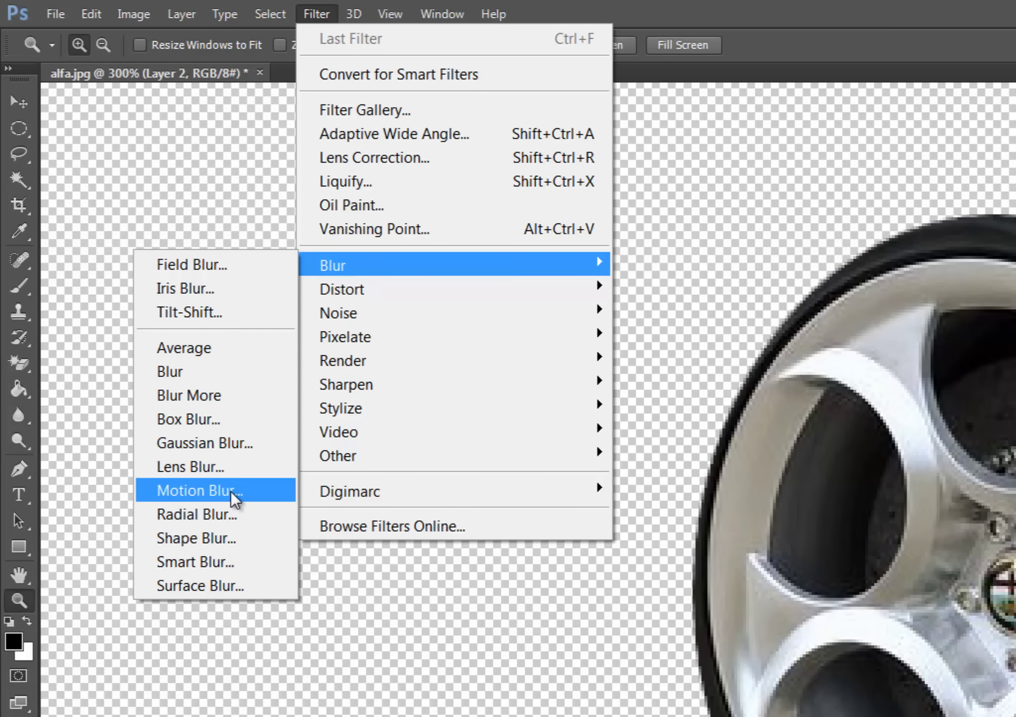
left_click(234, 493)
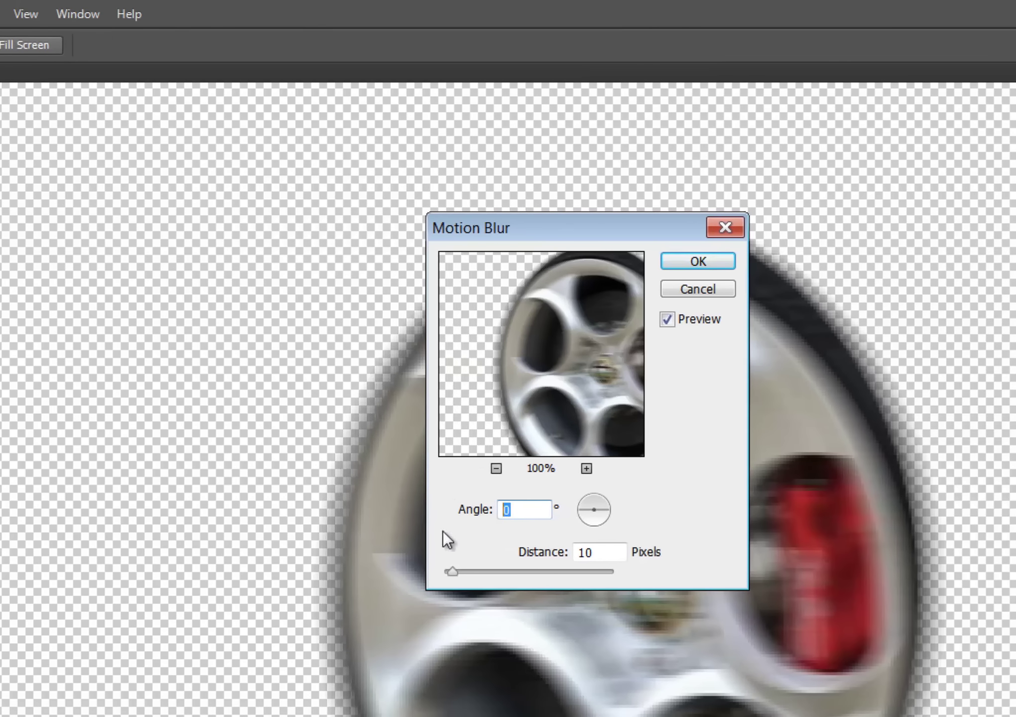
type("5")
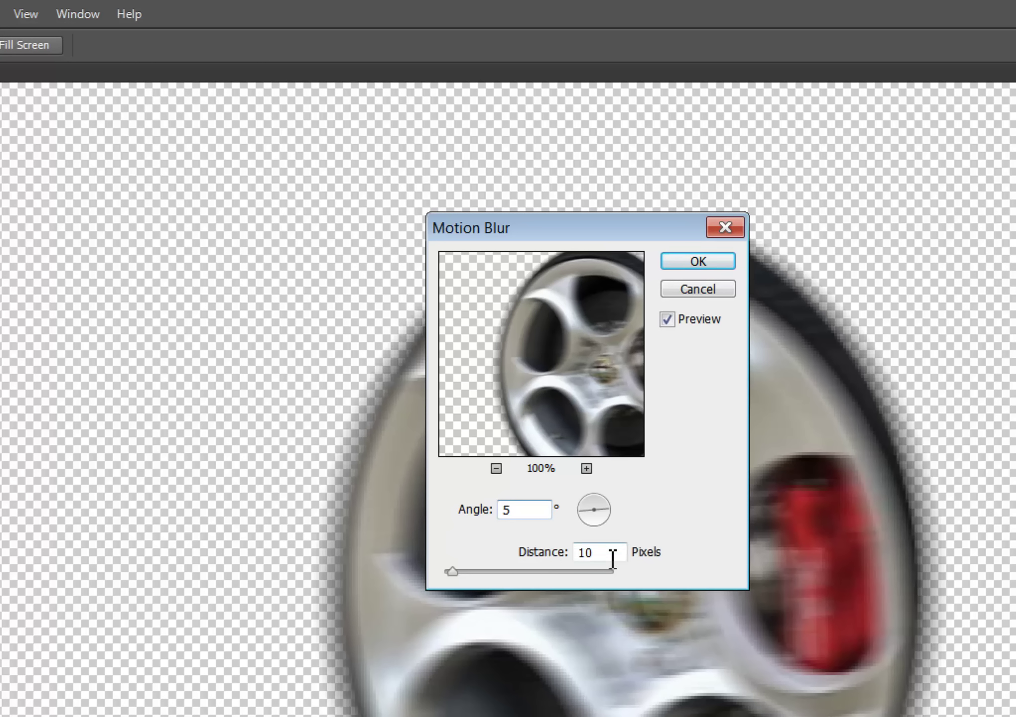
double_click(590, 553)
type("3")
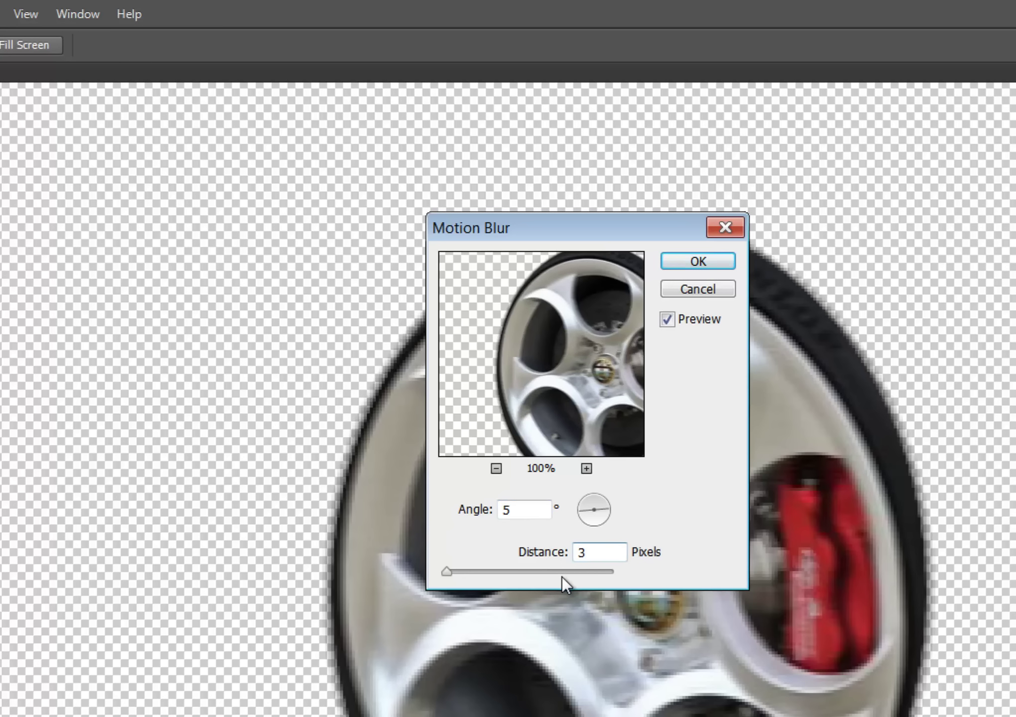
type("0")
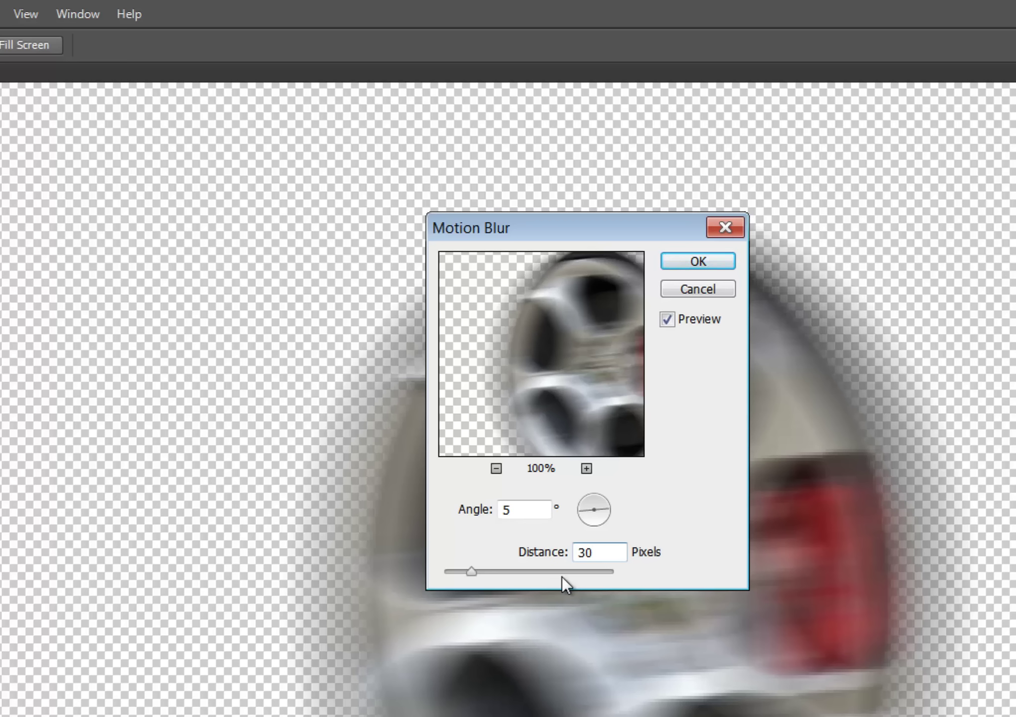
left_click(717, 258)
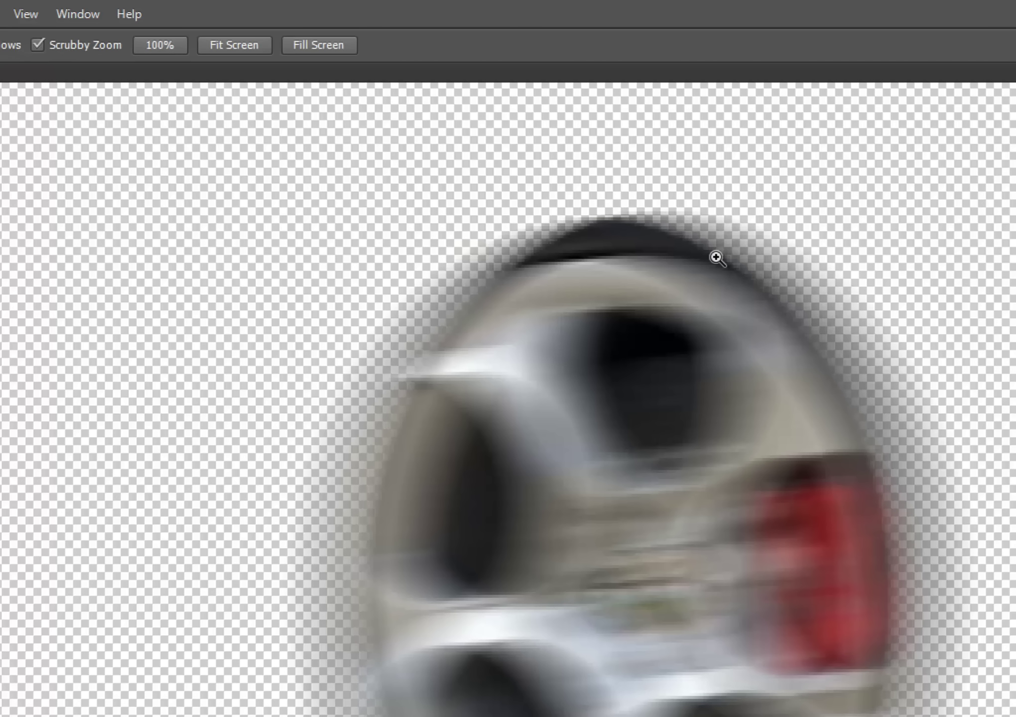
left_click(244, 45)
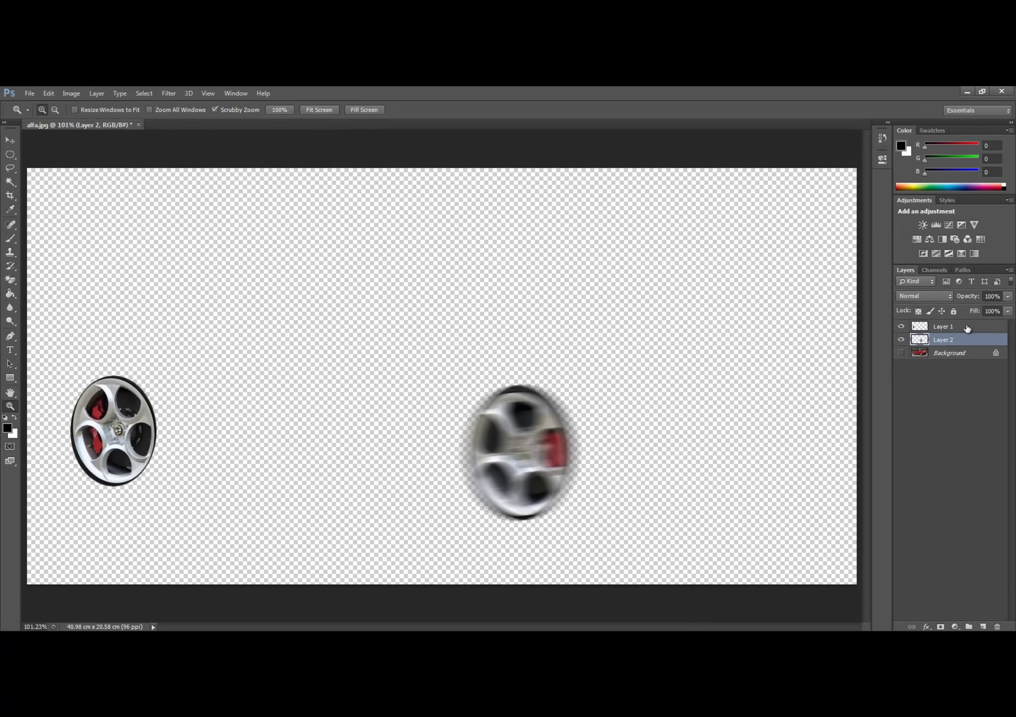
left_click(967, 328)
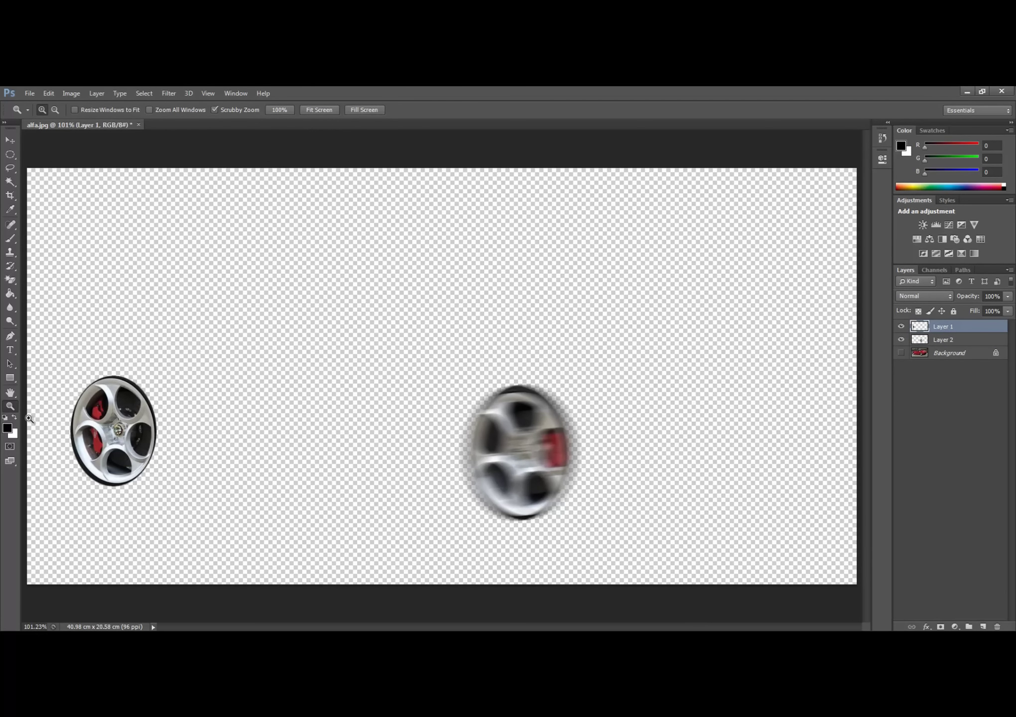
Blur Layer 1's front wheel with the same 5°, 30-pixel Motion Blur, then fit the view
left_click(107, 427)
left_click(85, 469)
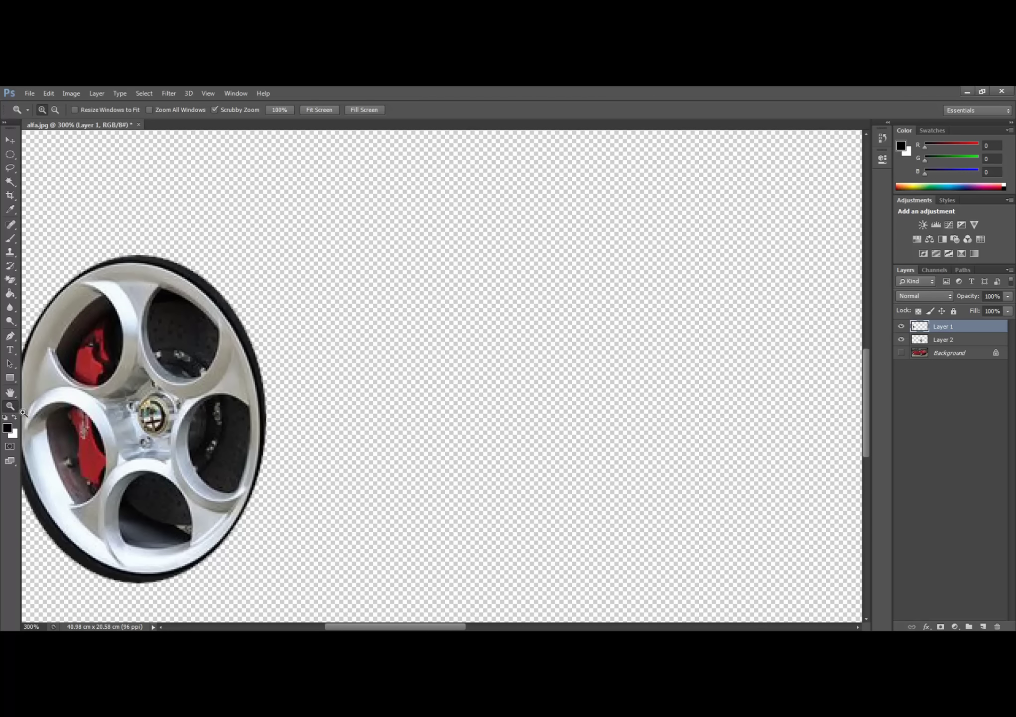
left_click(10, 393)
left_click_drag(157, 386, 286, 346)
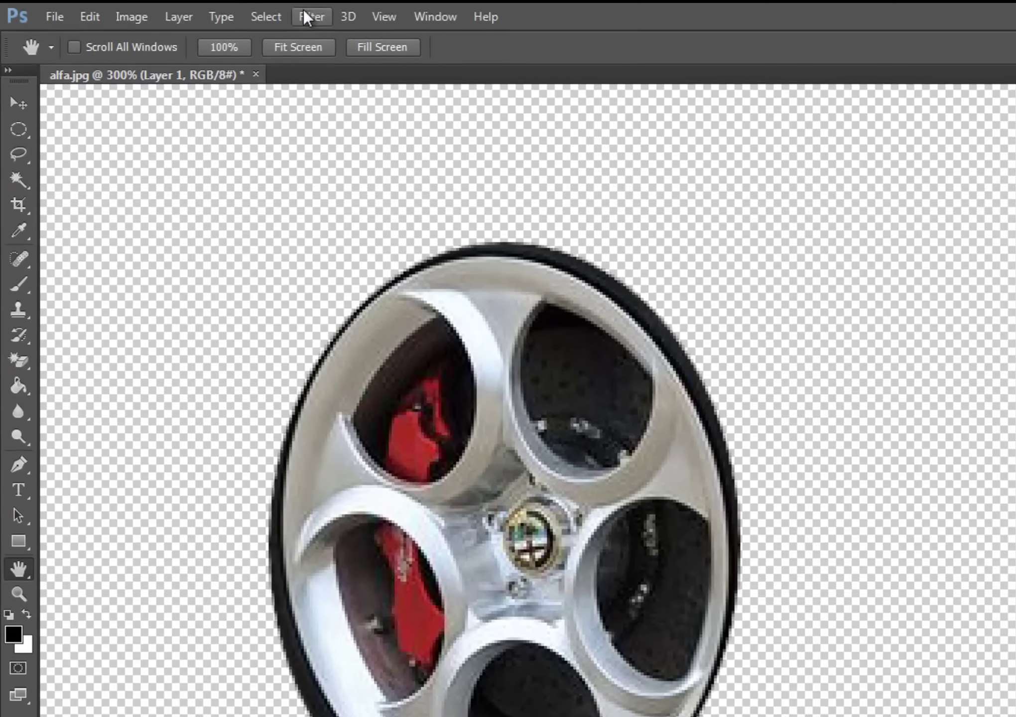
left_click(168, 93)
mouse_move(454, 265)
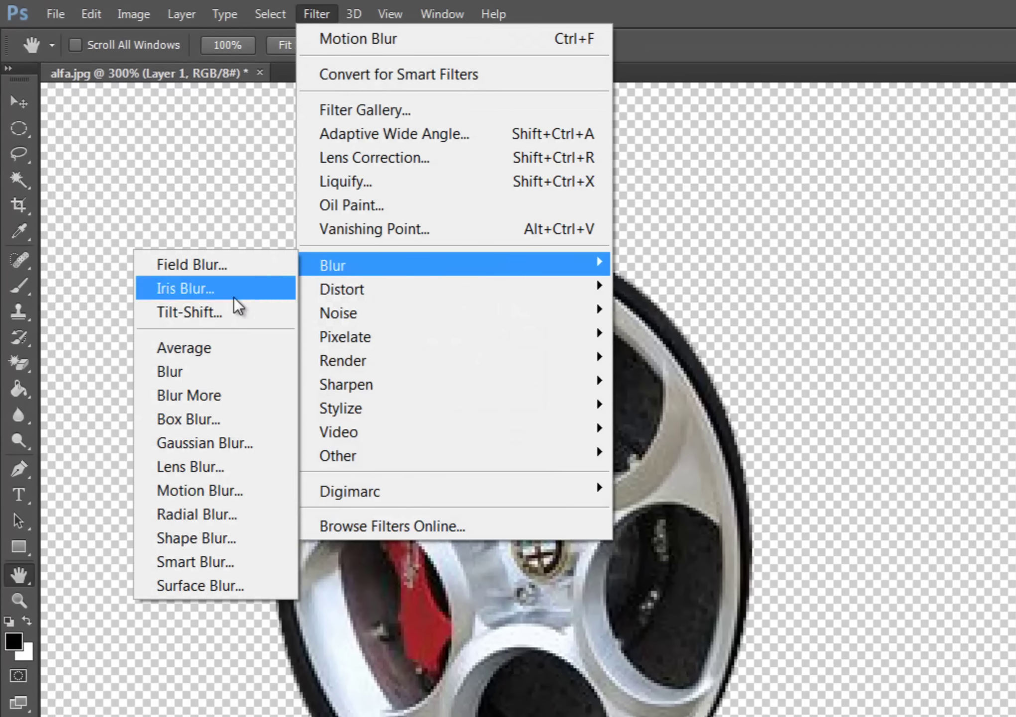
left_click(185, 493)
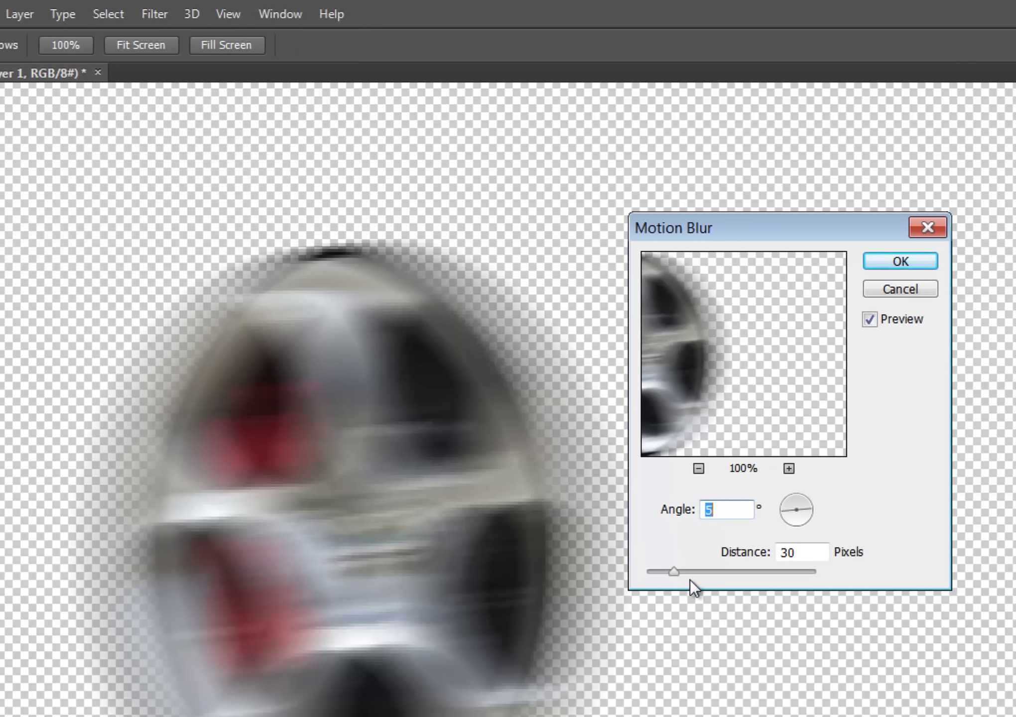
left_click(905, 261)
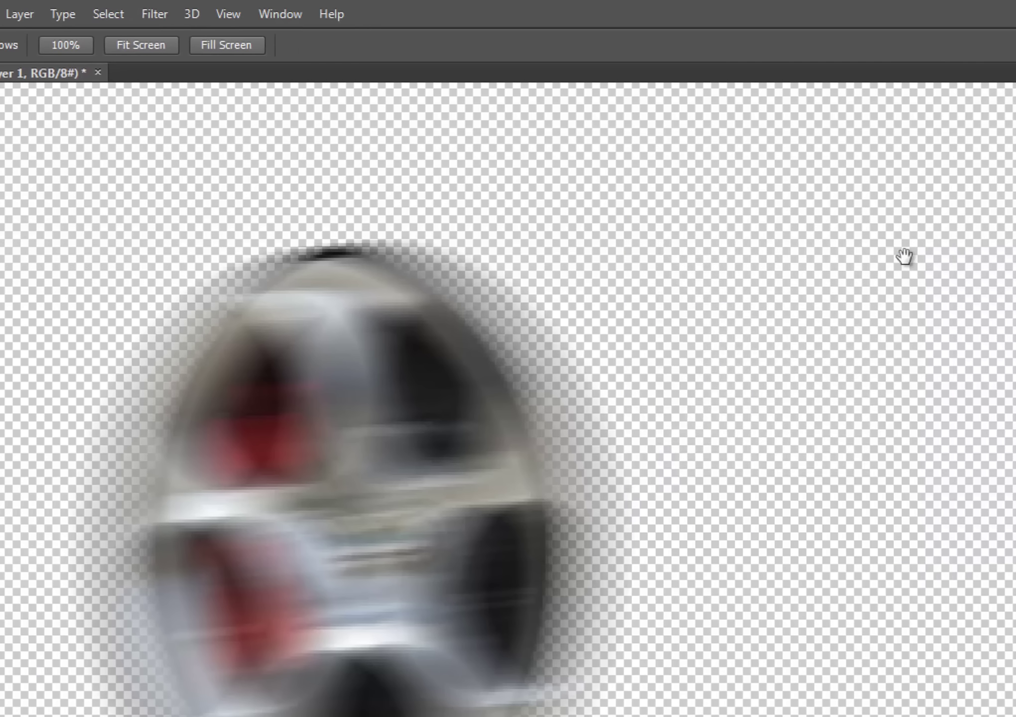
left_click(219, 14)
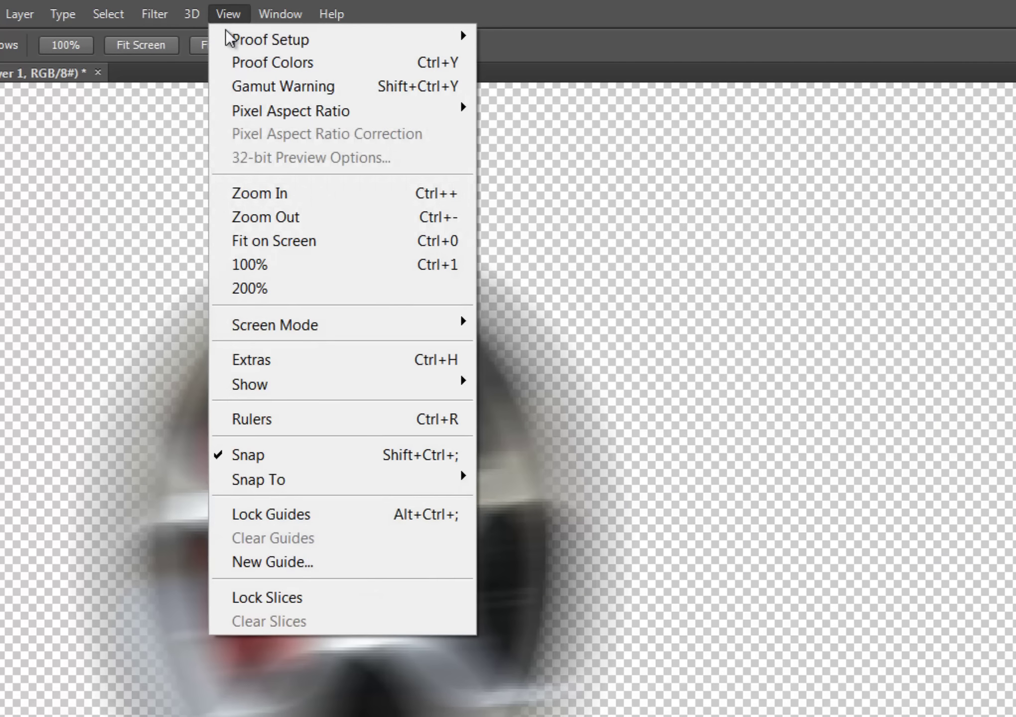
left_click(279, 235)
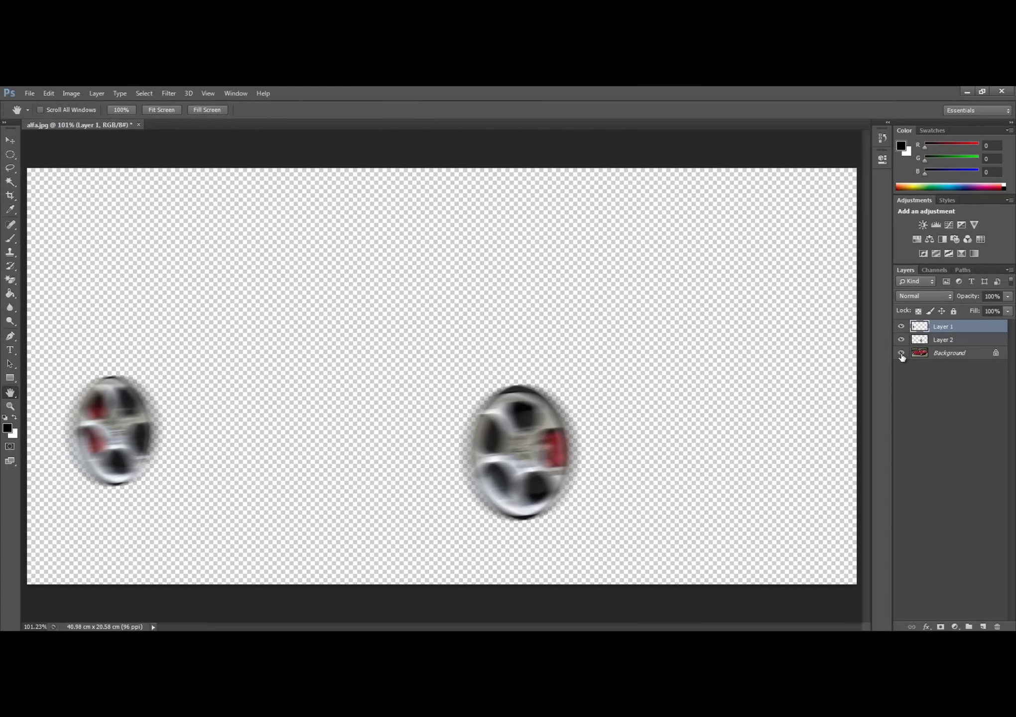
Turn the Background layer's visibility back on to show the car photo
left_click(901, 353)
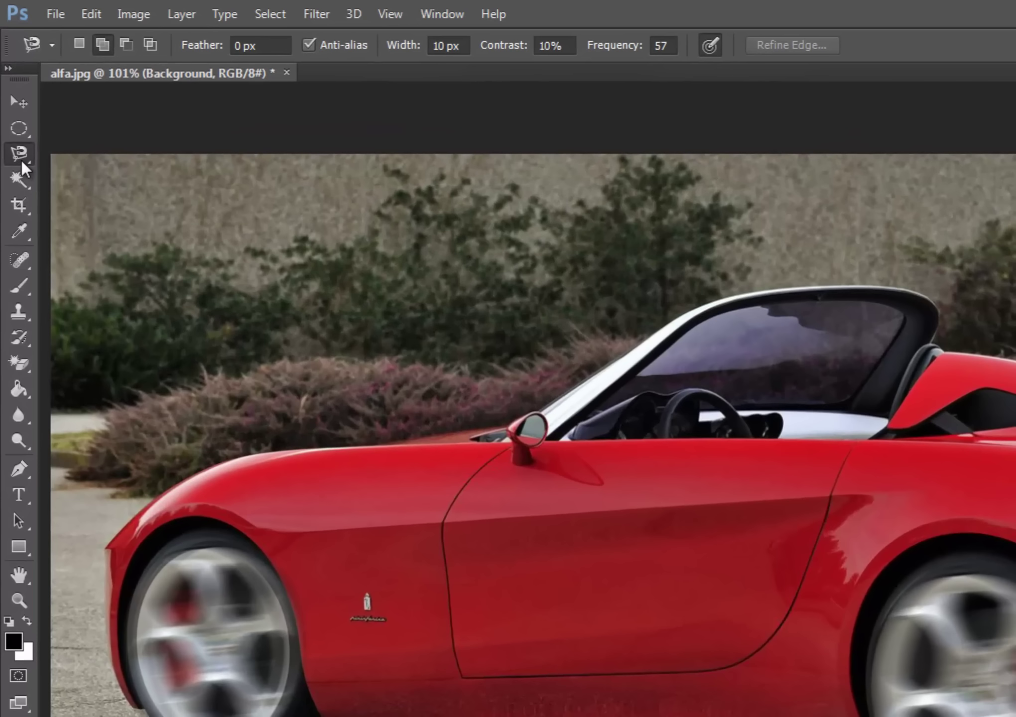
Choose the Magnetic Lasso Tool in Add to selection mode
right_click(16, 159)
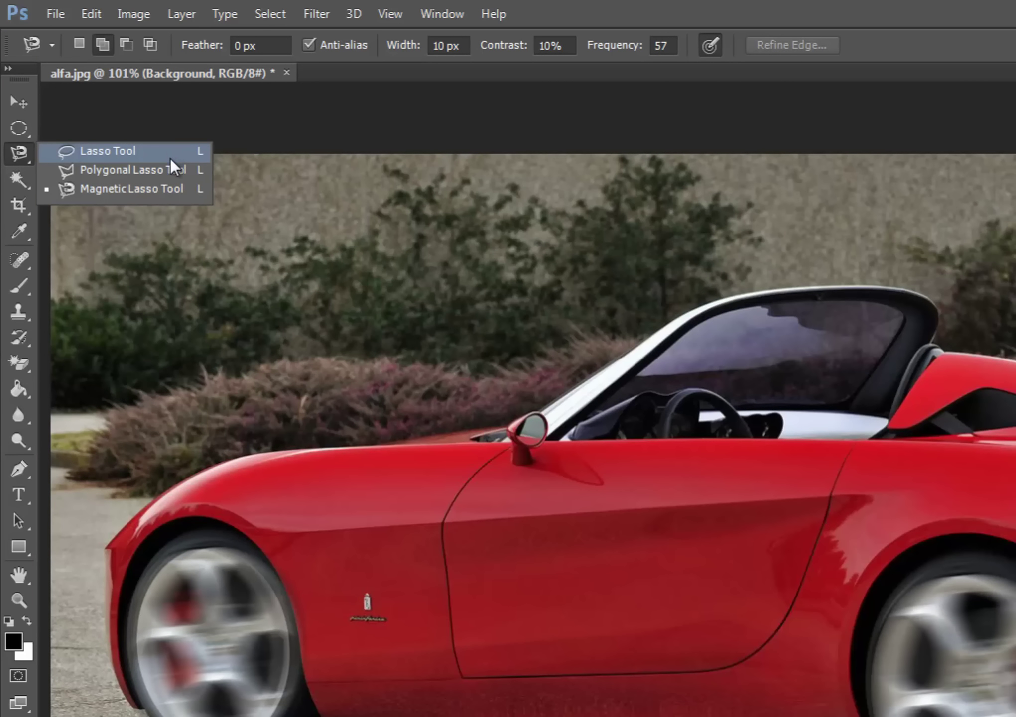
left_click(164, 189)
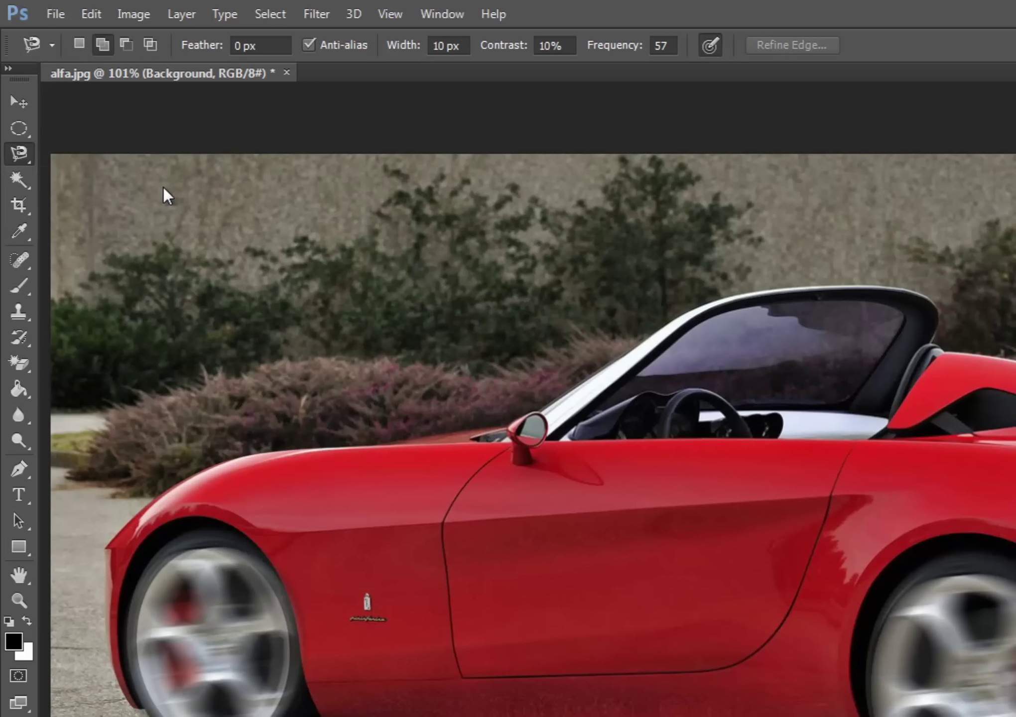
left_click(103, 45)
Trace the whole red car's outline with the Magnetic Lasso, closing it at the start point
left_click(165, 488)
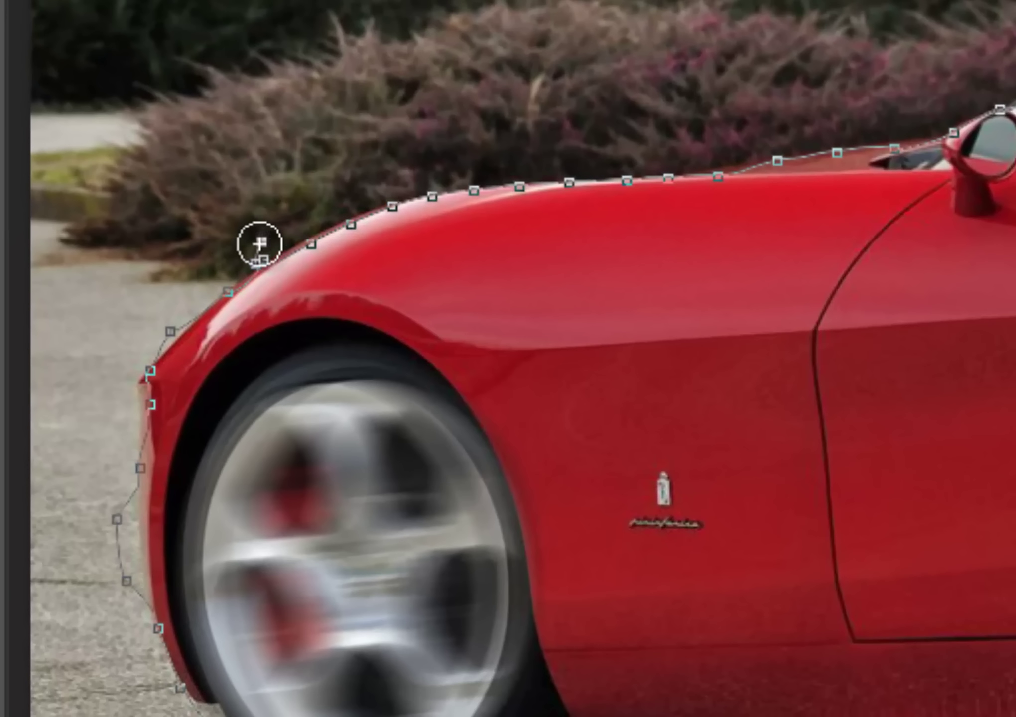
left_click(257, 256)
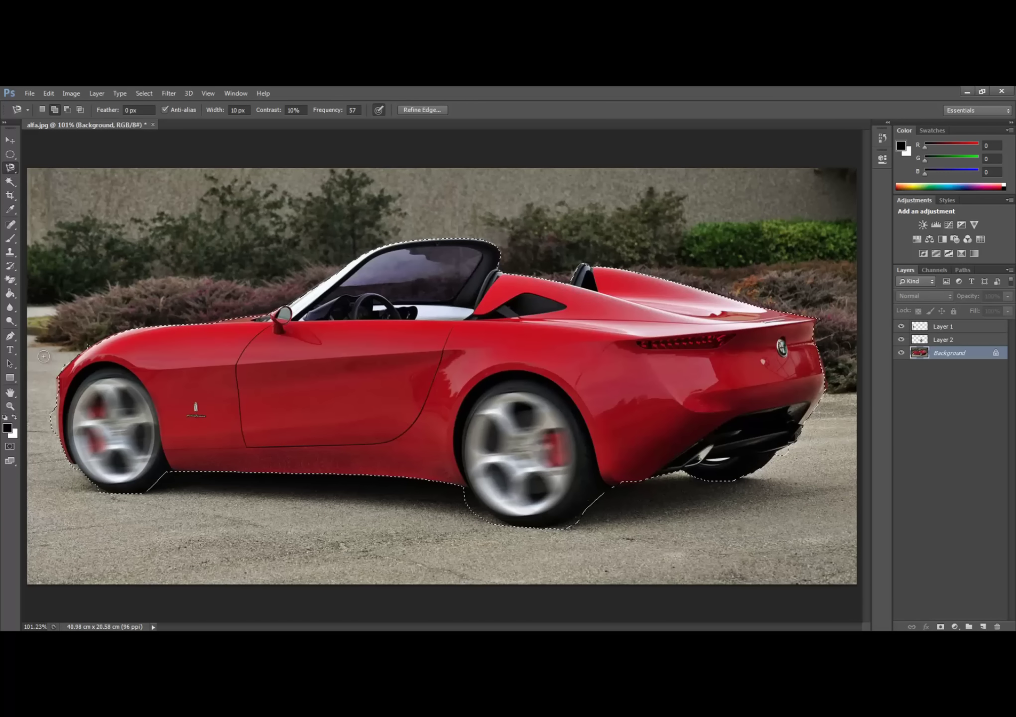
Zoom on the front fender and subtract the stray background strip with the Magnetic Lasso
left_click(10, 406)
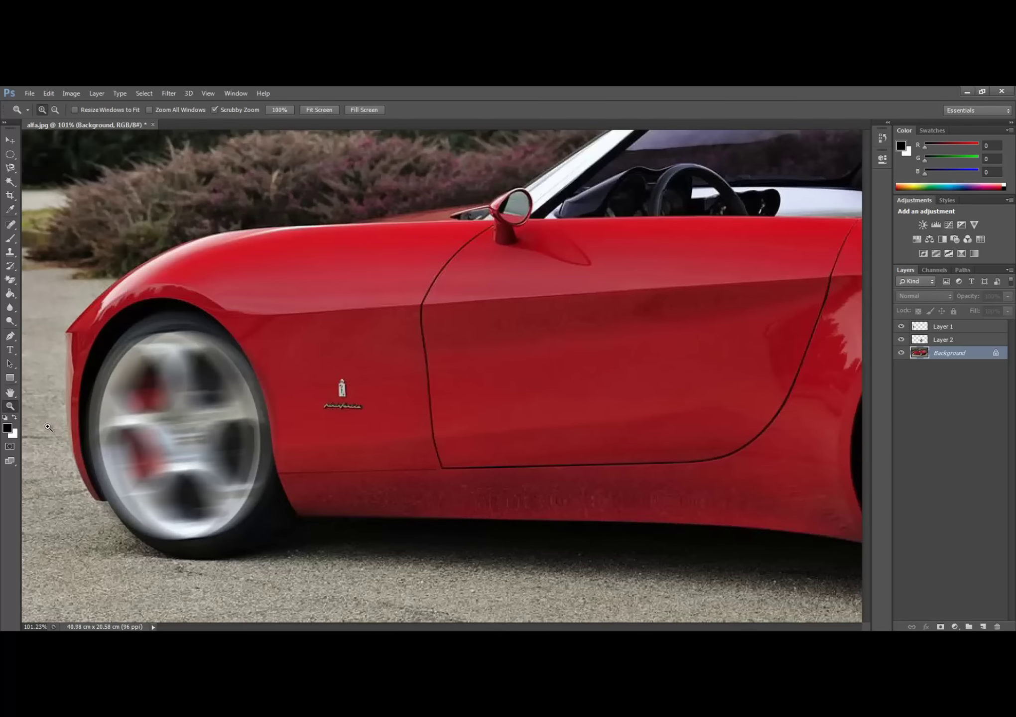
left_click(53, 430)
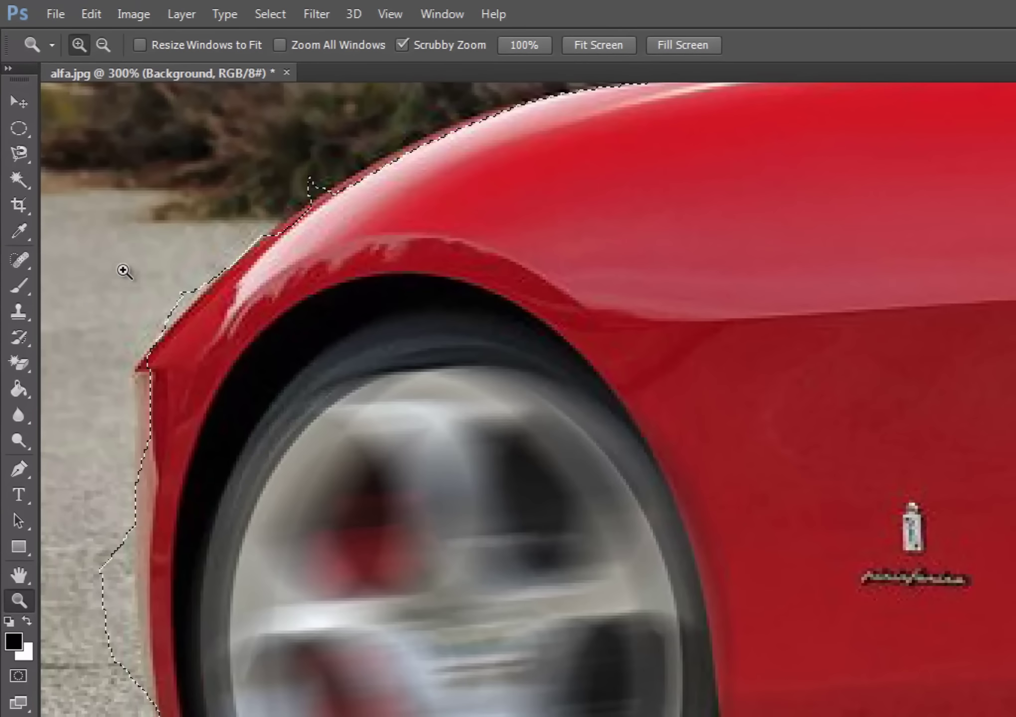
left_click(25, 156)
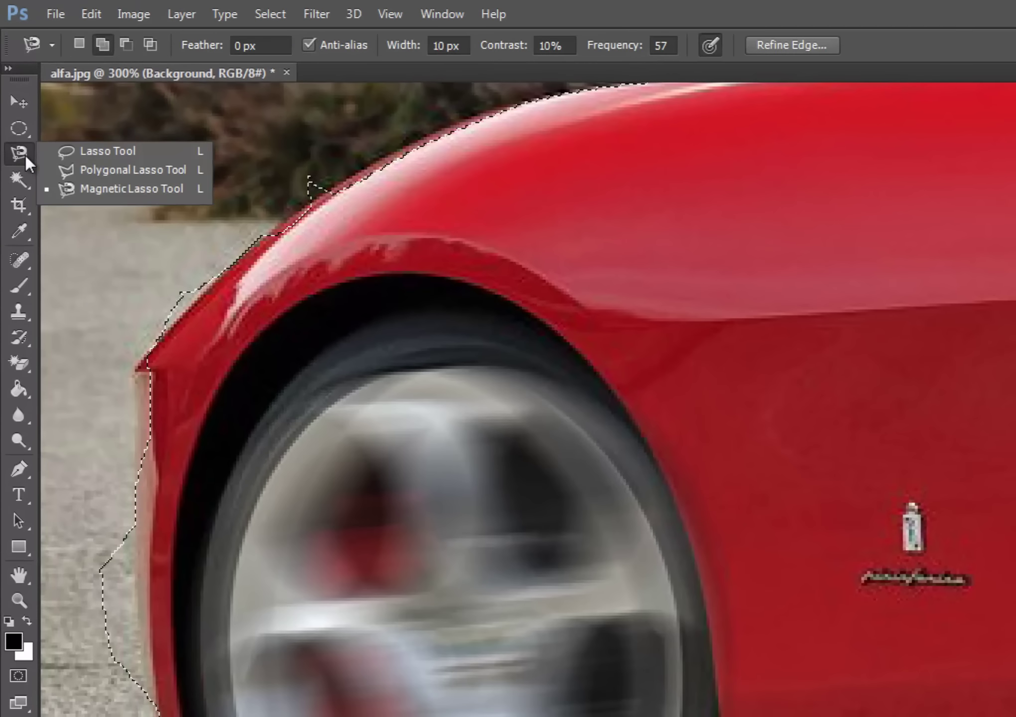
left_click(110, 188)
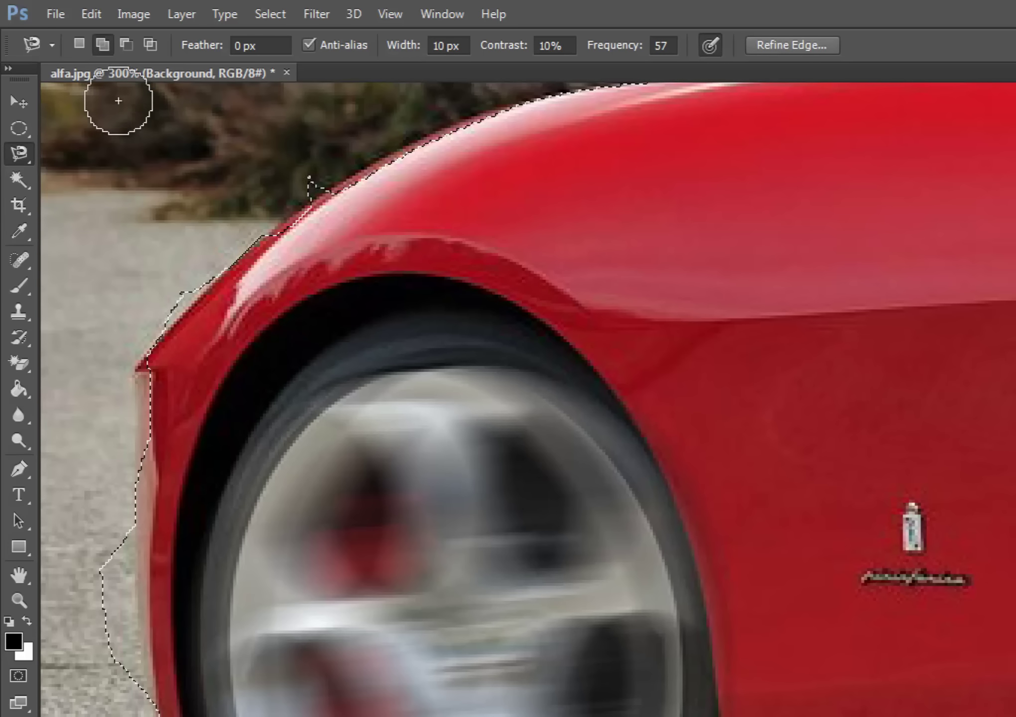
left_click(128, 45)
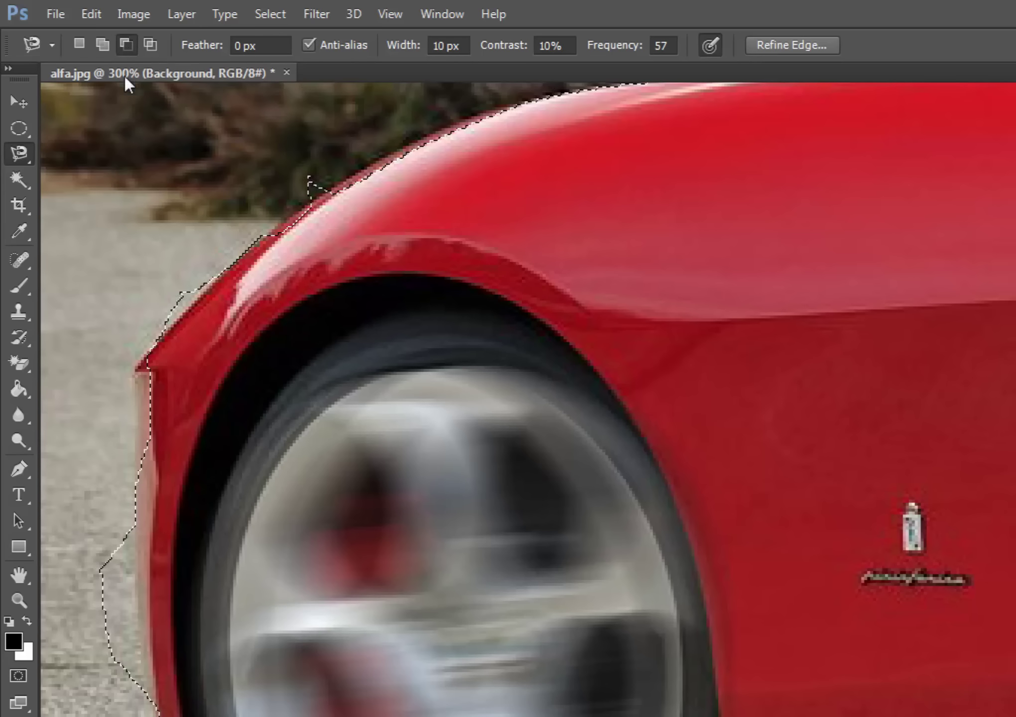
left_click(130, 471)
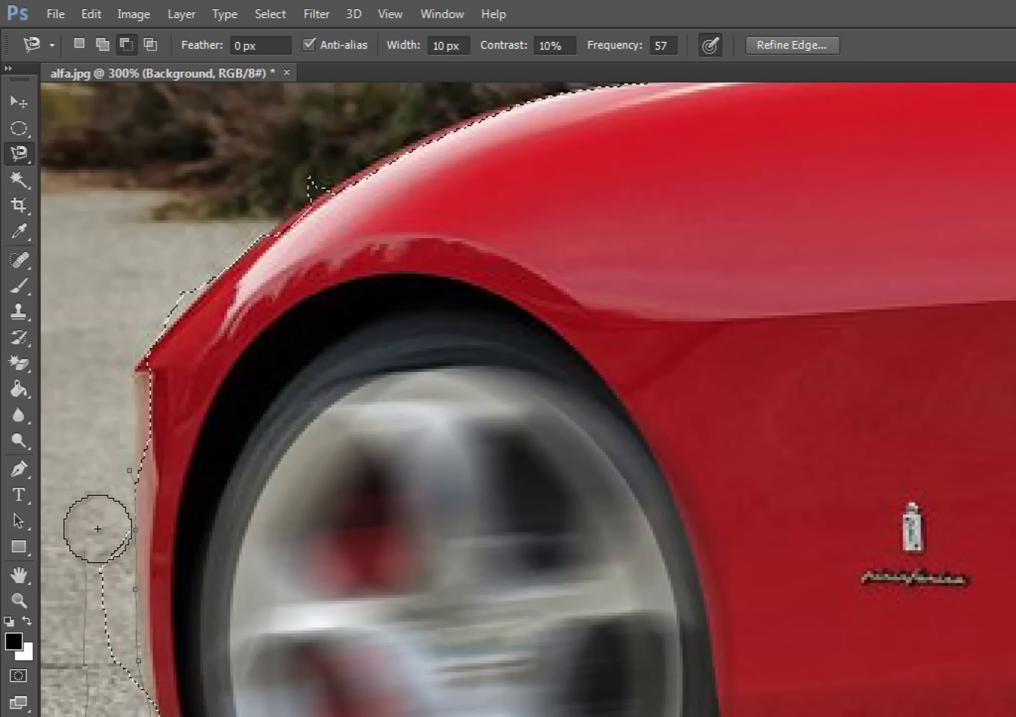
double_click(129, 467)
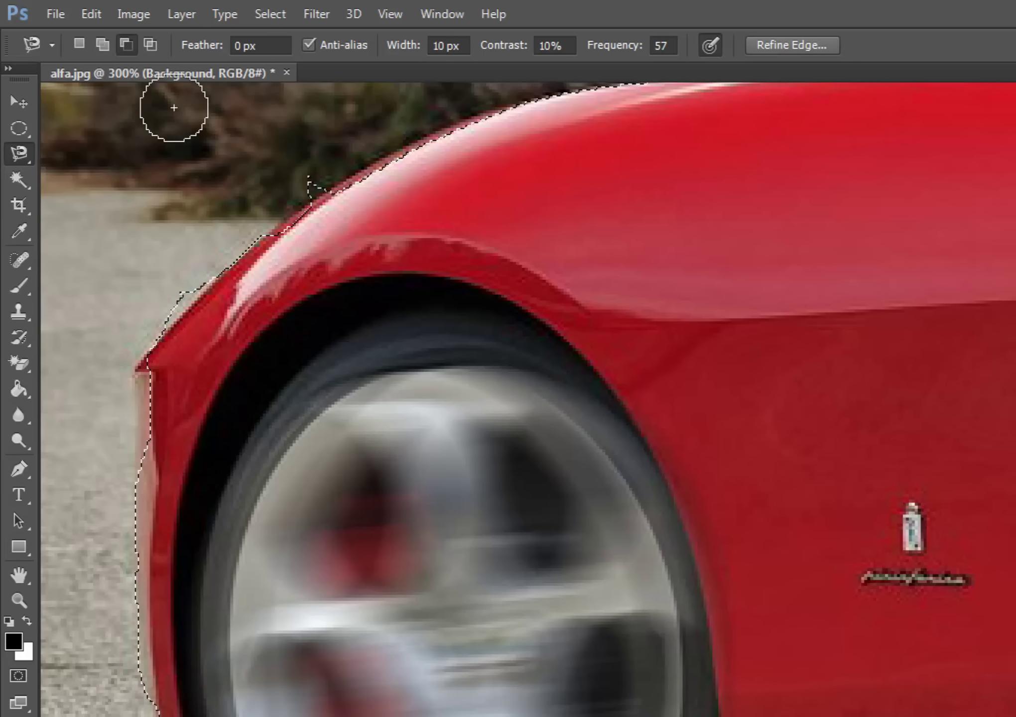
left_click(391, 14)
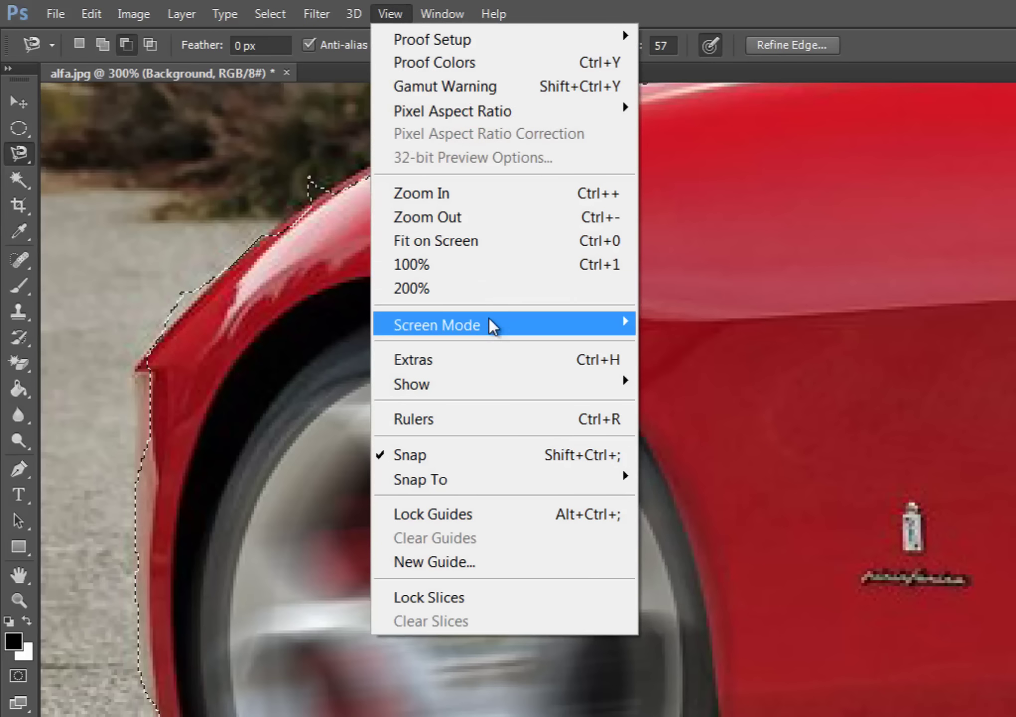
left_click(483, 244)
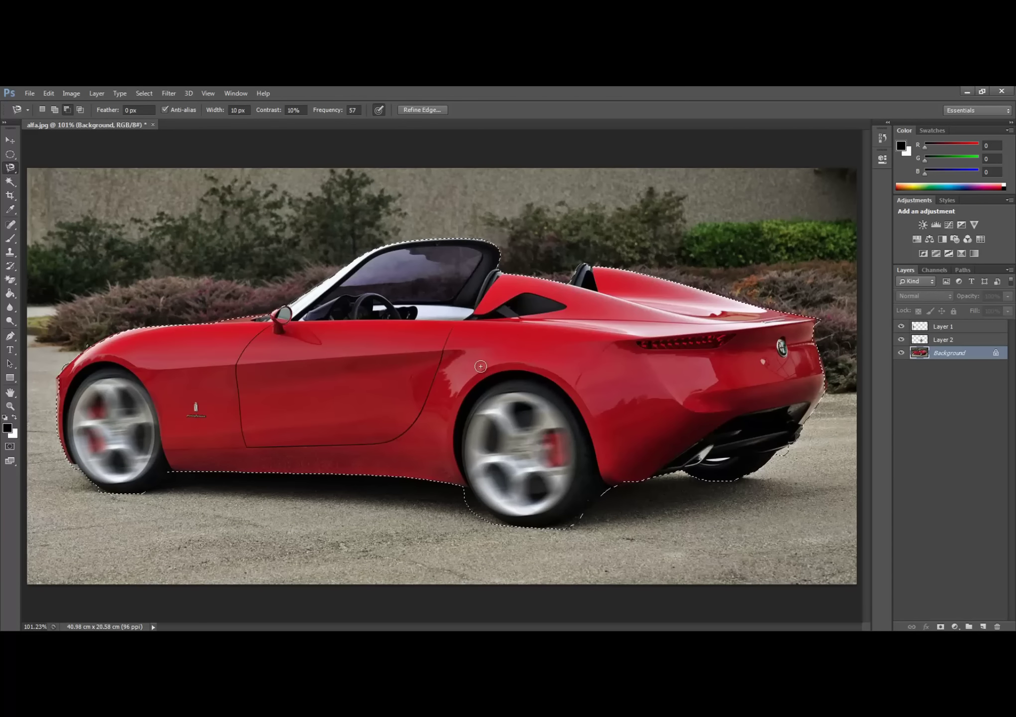
Zoom to 500% on the tyre base and subtract the ground patch from the selection
left_click(10, 406)
left_click(526, 522)
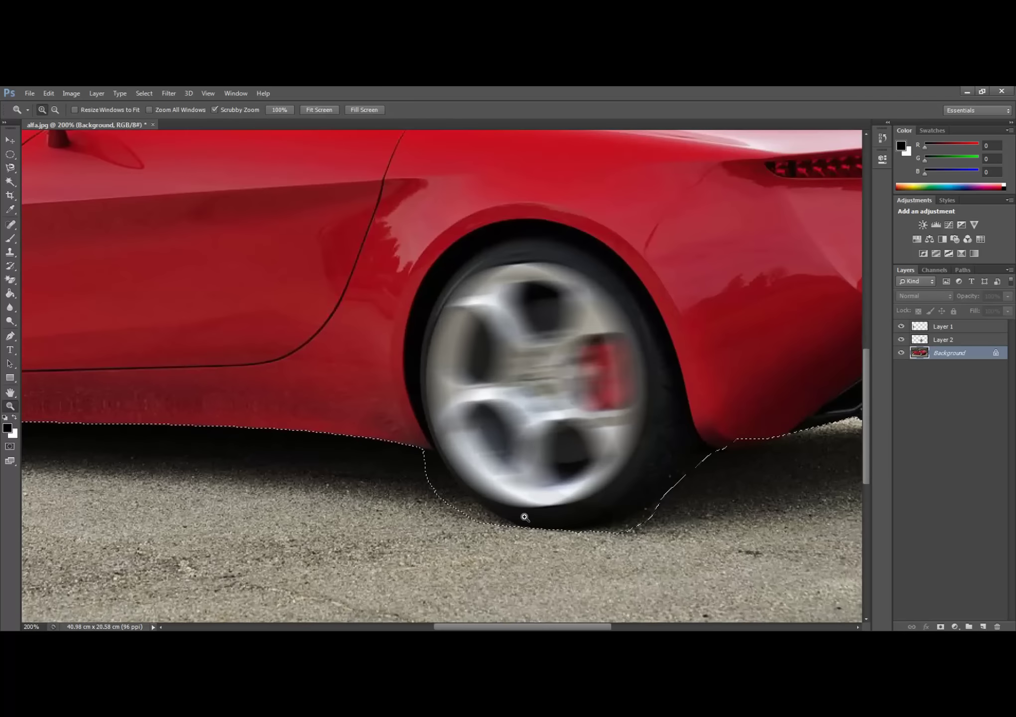
left_click(527, 523)
left_click(528, 522)
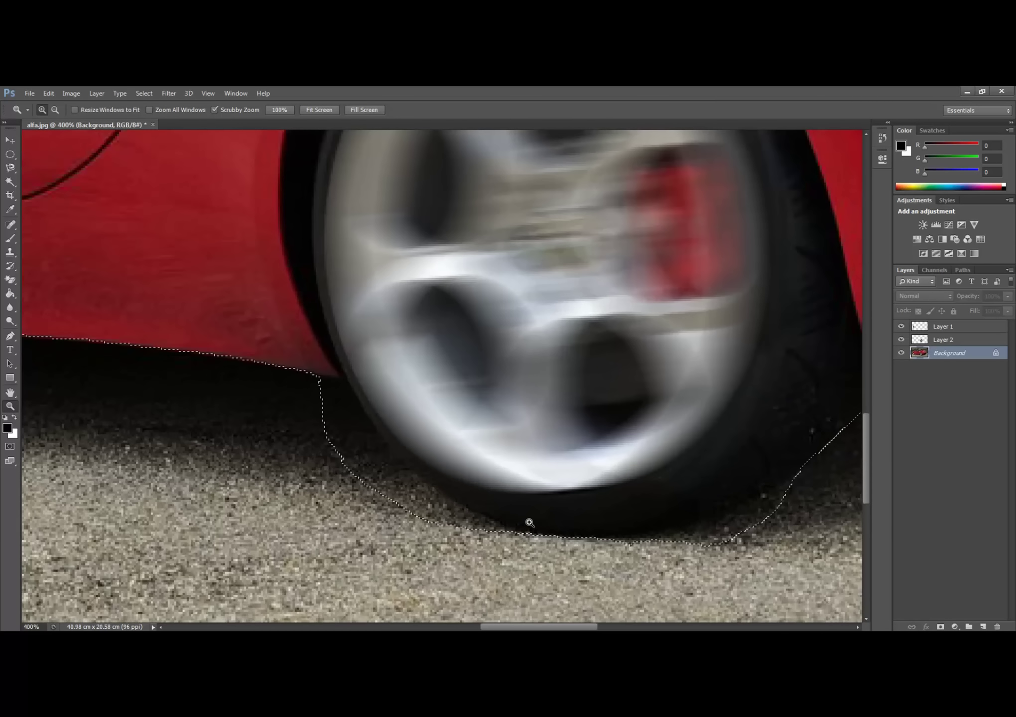
left_click(530, 523)
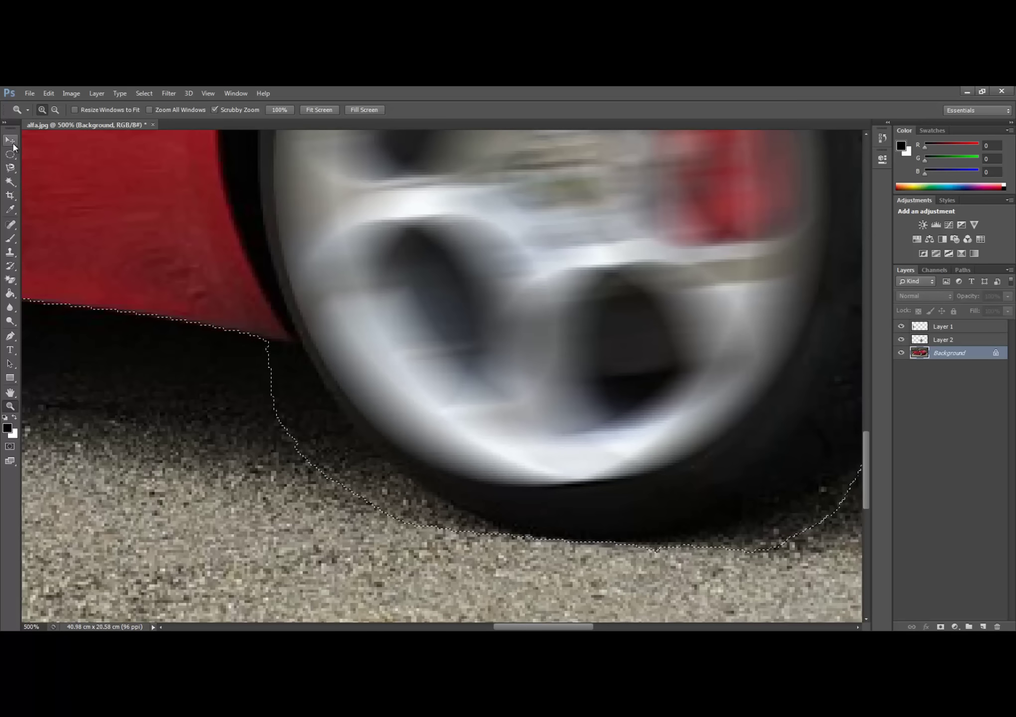
left_click_drag(11, 168, 70, 187)
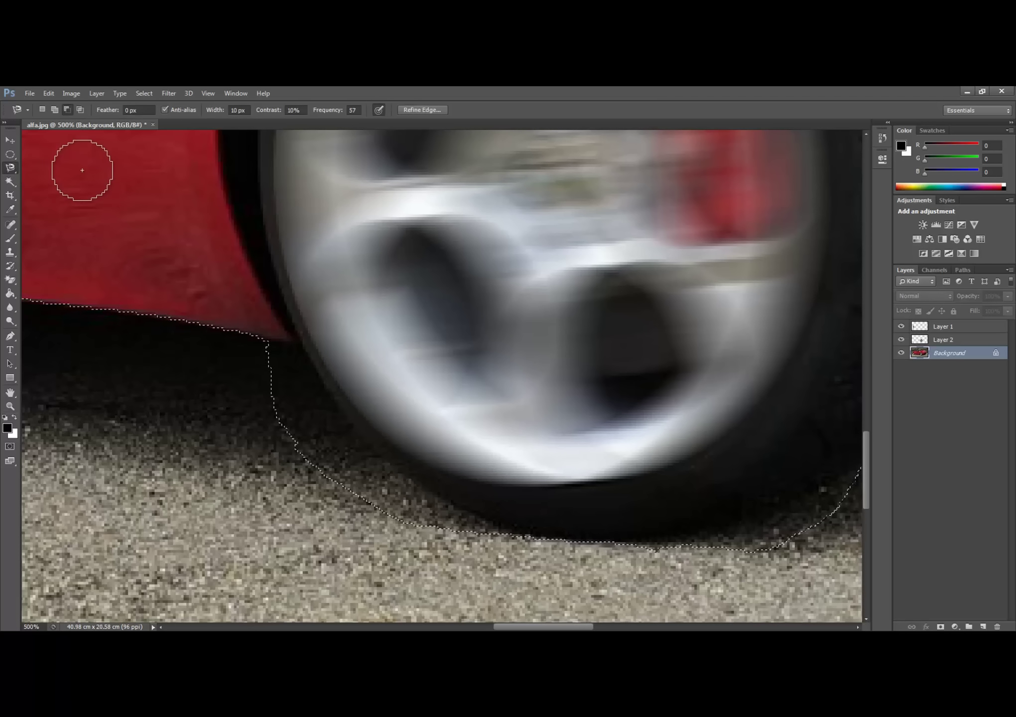
left_click(68, 110)
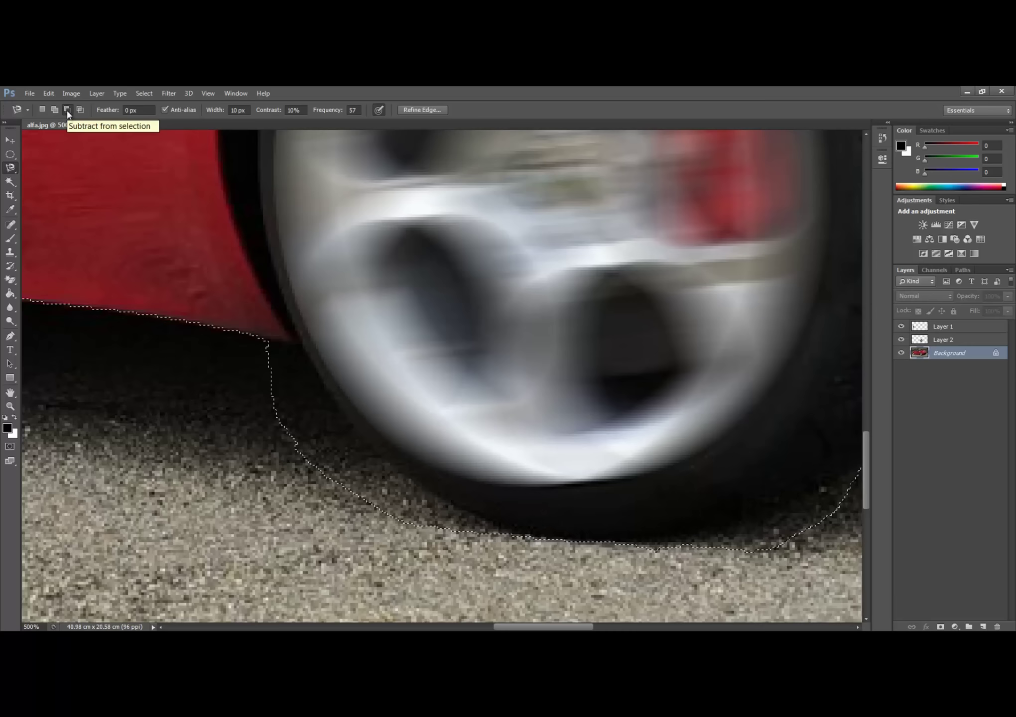
left_click(250, 337)
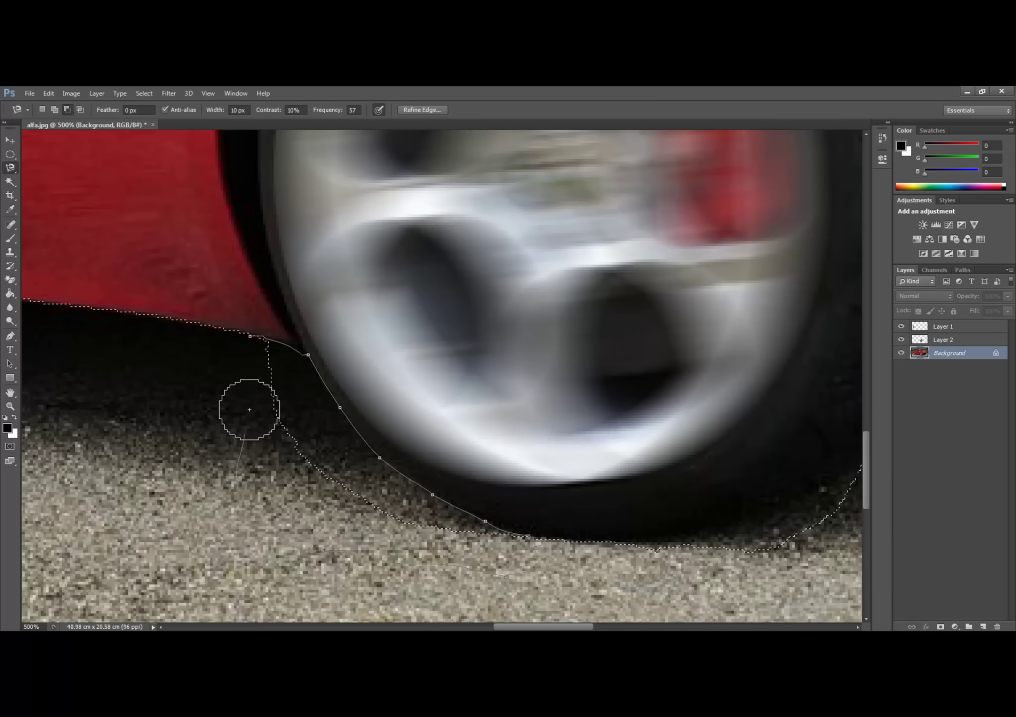
left_click(251, 336)
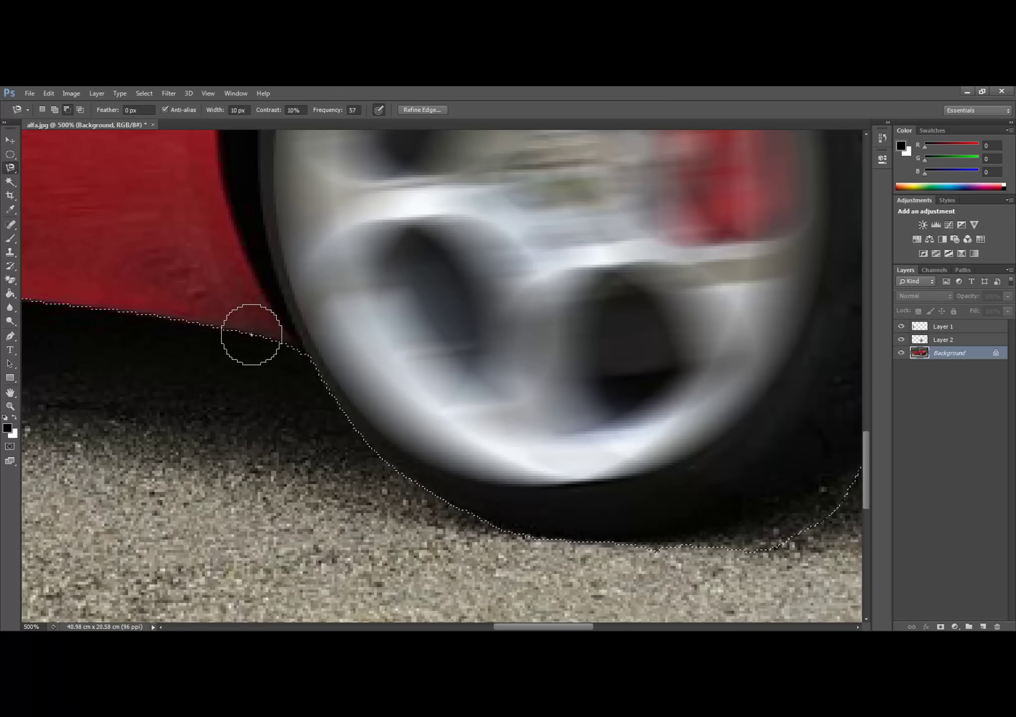
left_click(207, 93)
left_click(267, 218)
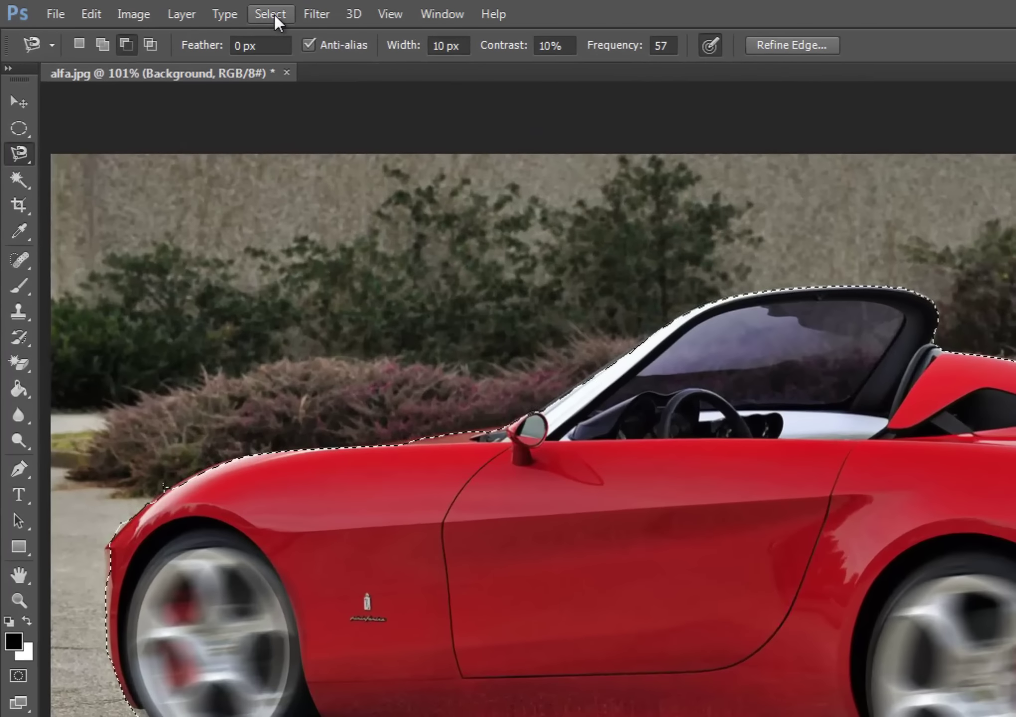
Invert the car selection and copy everything except the car onto a new Layer 3
left_click(274, 15)
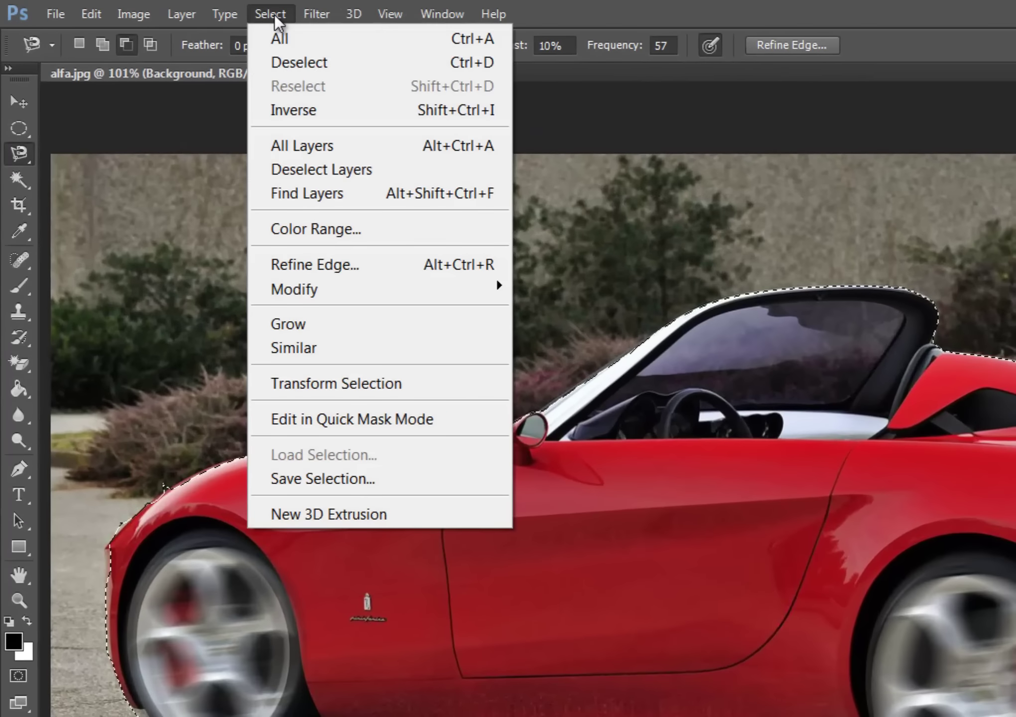
left_click(299, 110)
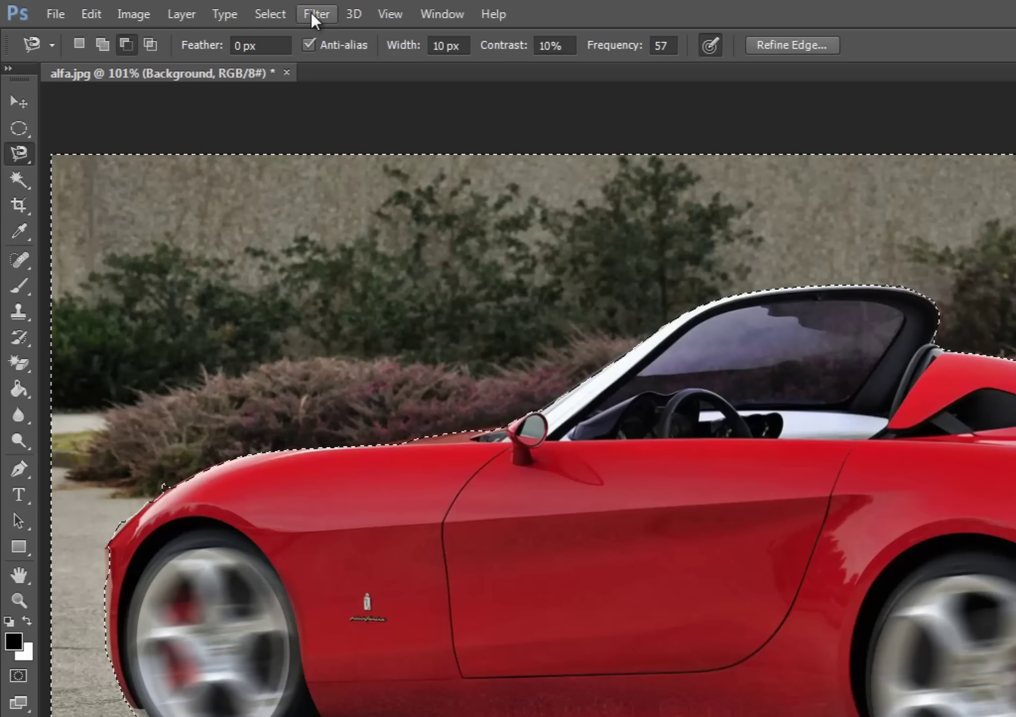
left_click(198, 18)
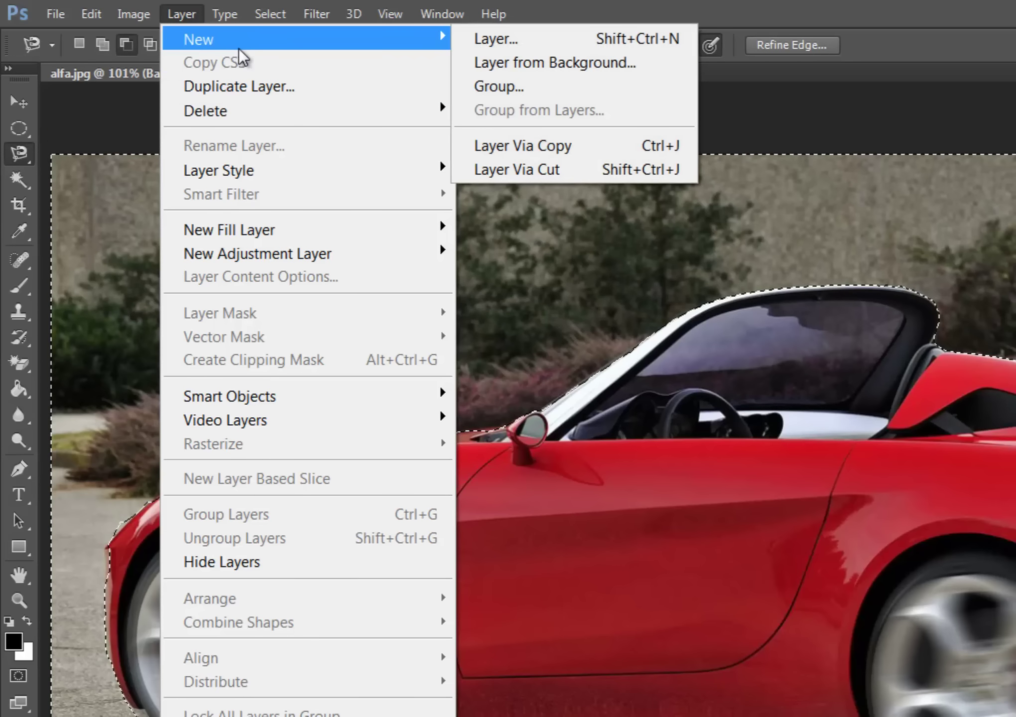
mouse_move(305, 39)
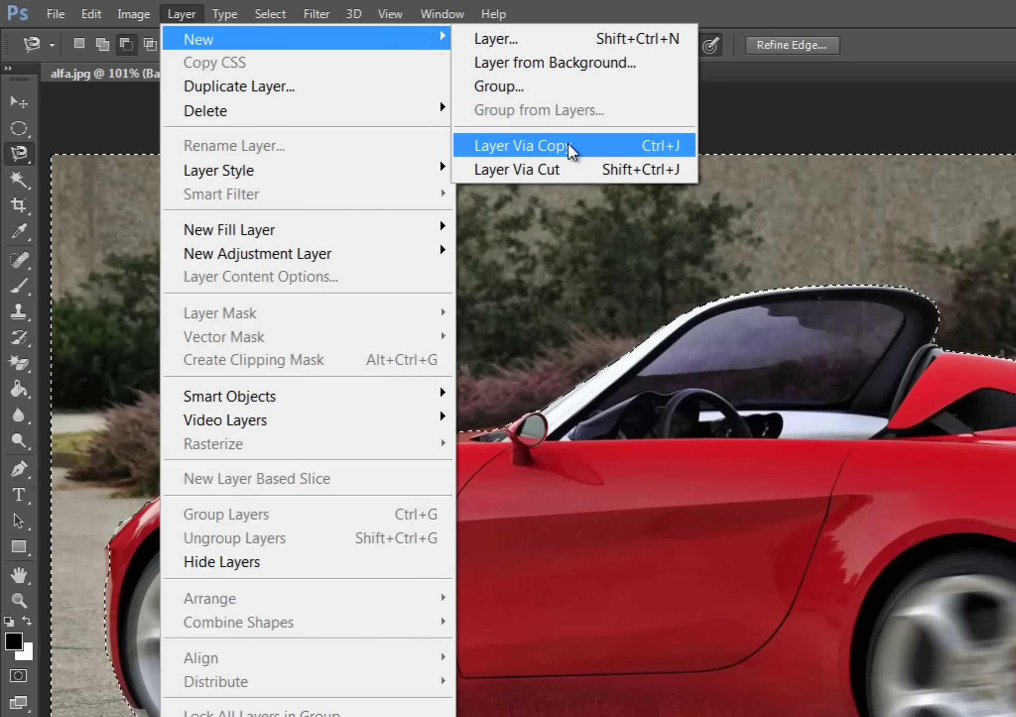
left_click(568, 146)
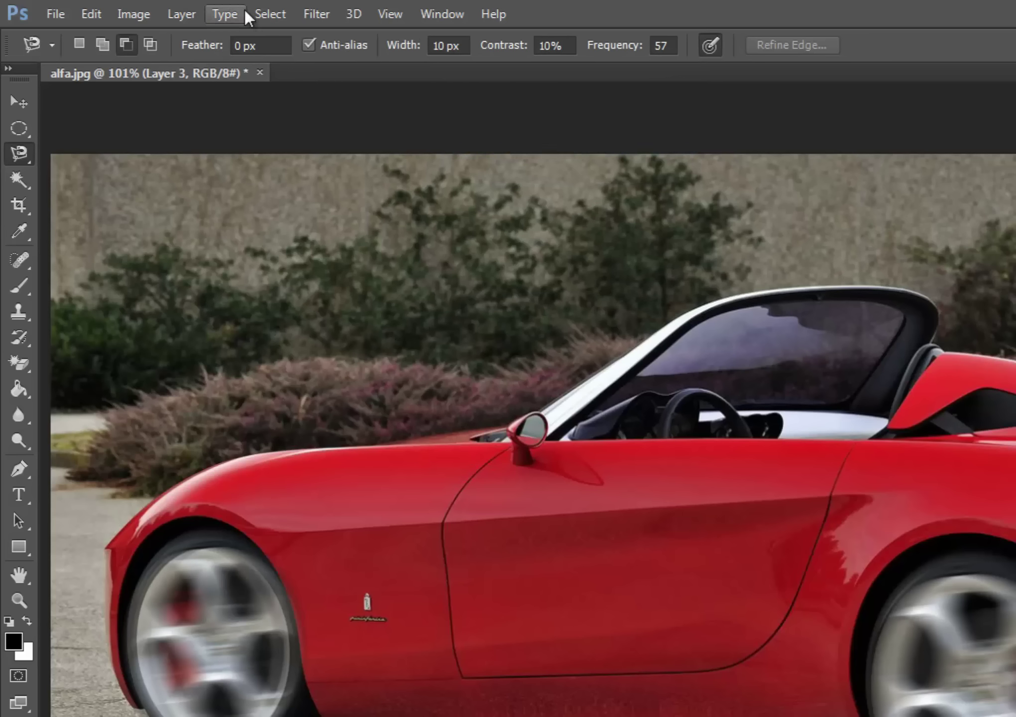
Apply a Motion Blur with angle 5° and distance 120 pixels, then deselect Layer 3
left_click(328, 14)
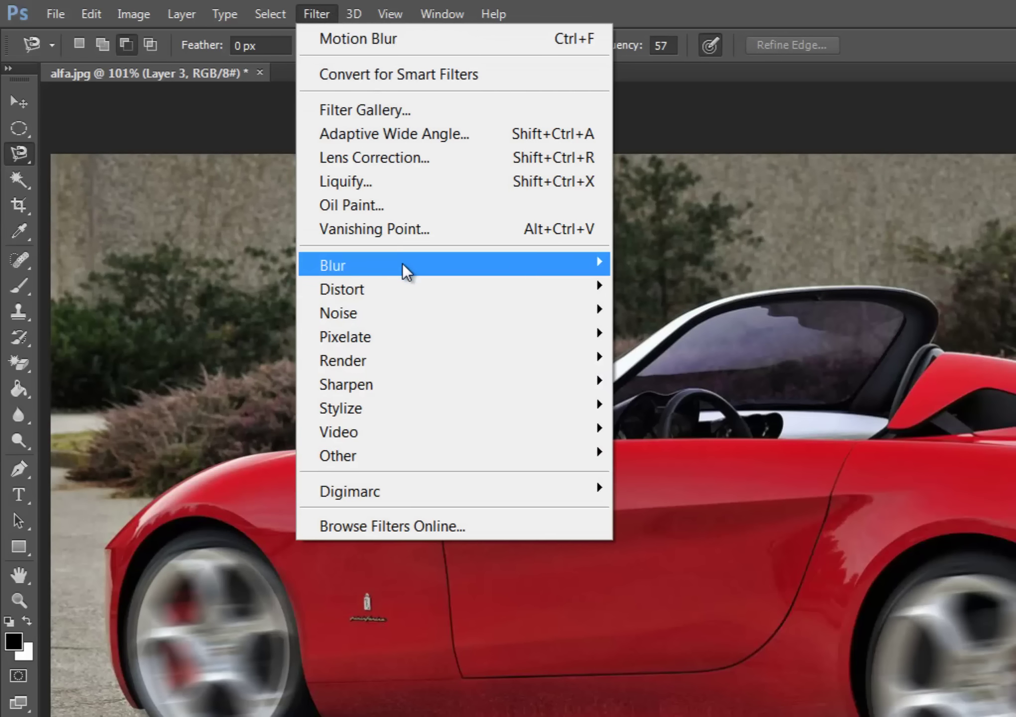
mouse_move(334, 265)
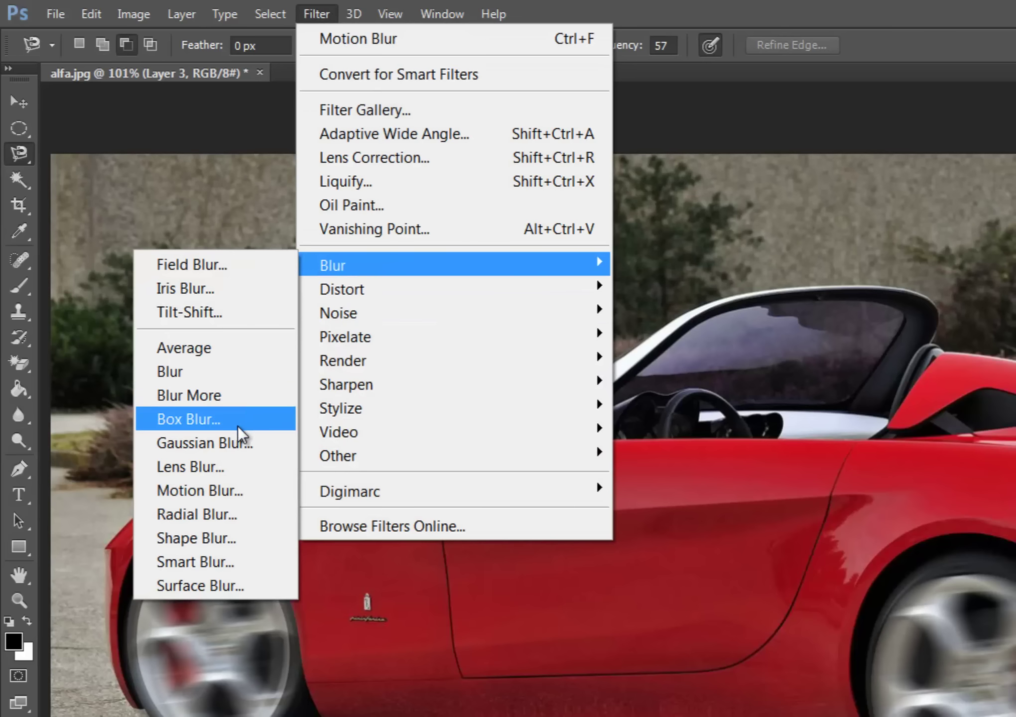
left_click(249, 488)
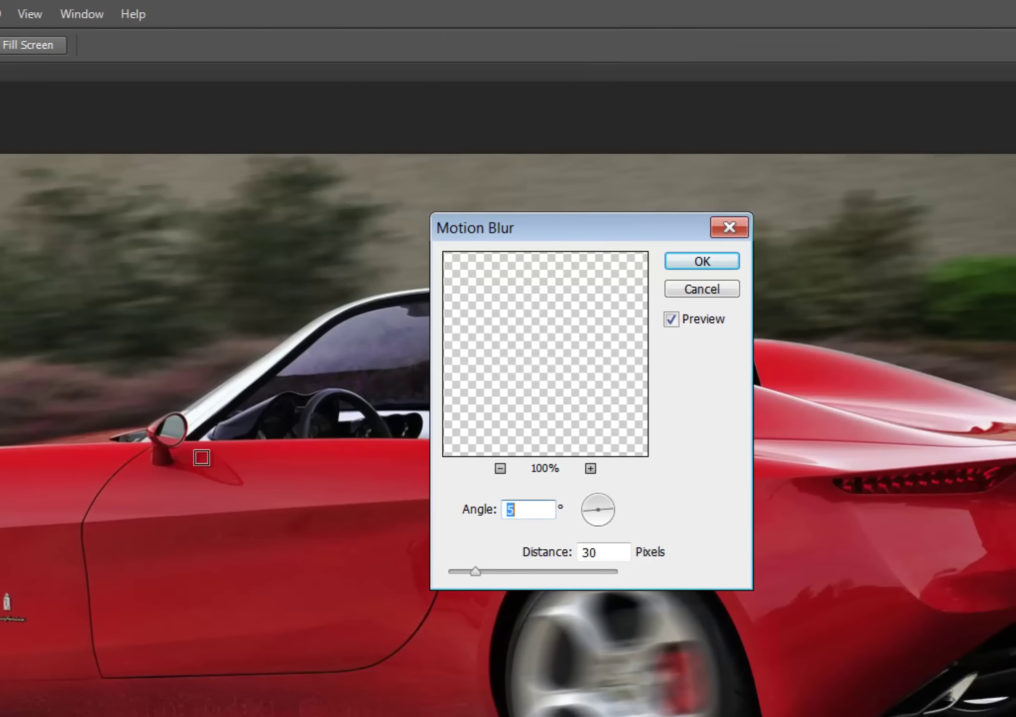
double_click(607, 557)
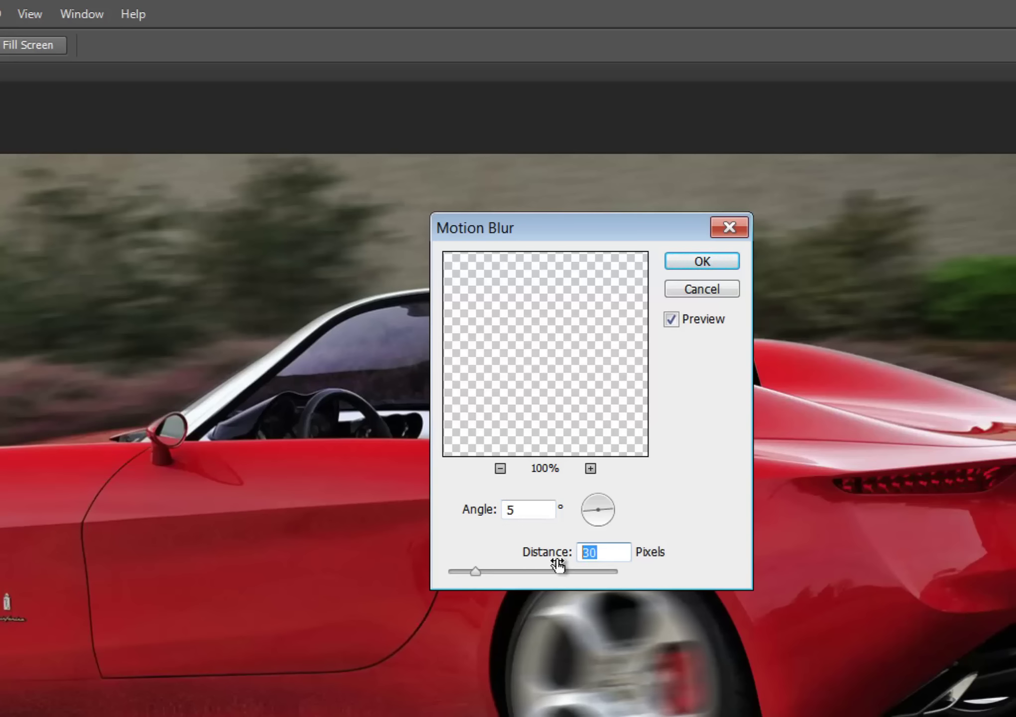
type("1100")
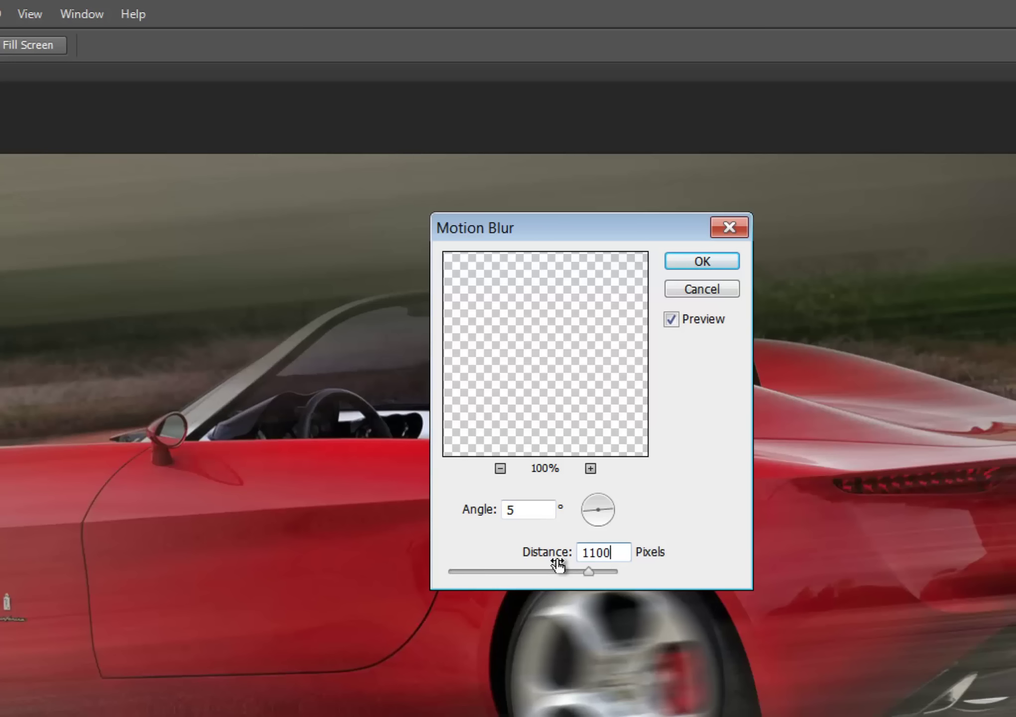
double_click(606, 553)
type("120")
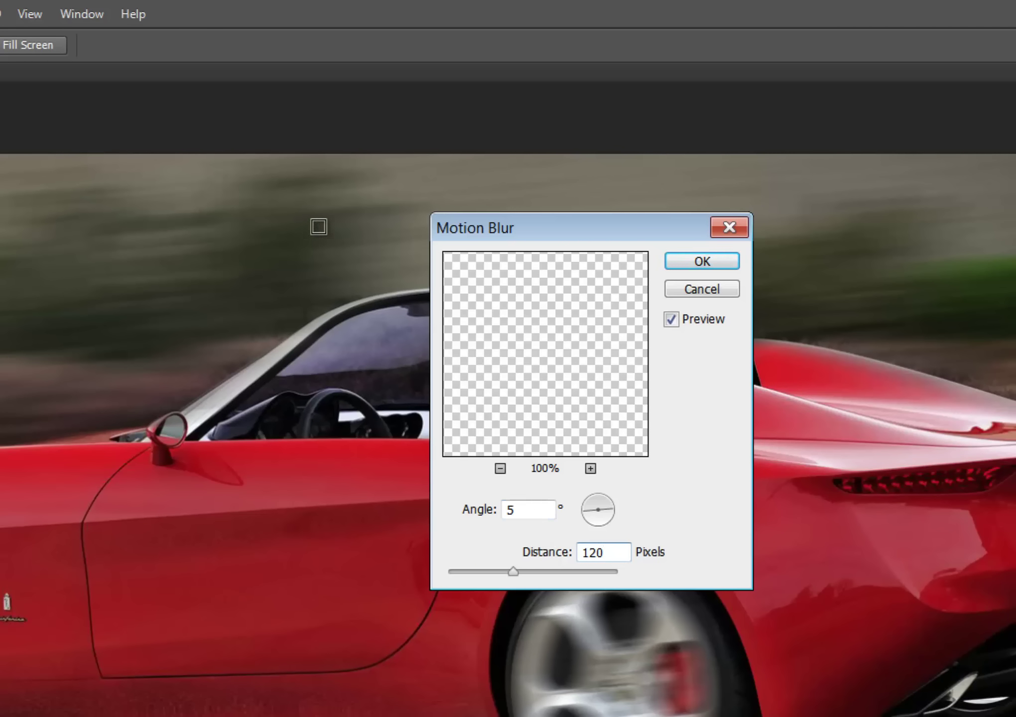
left_click(718, 265)
key("l")
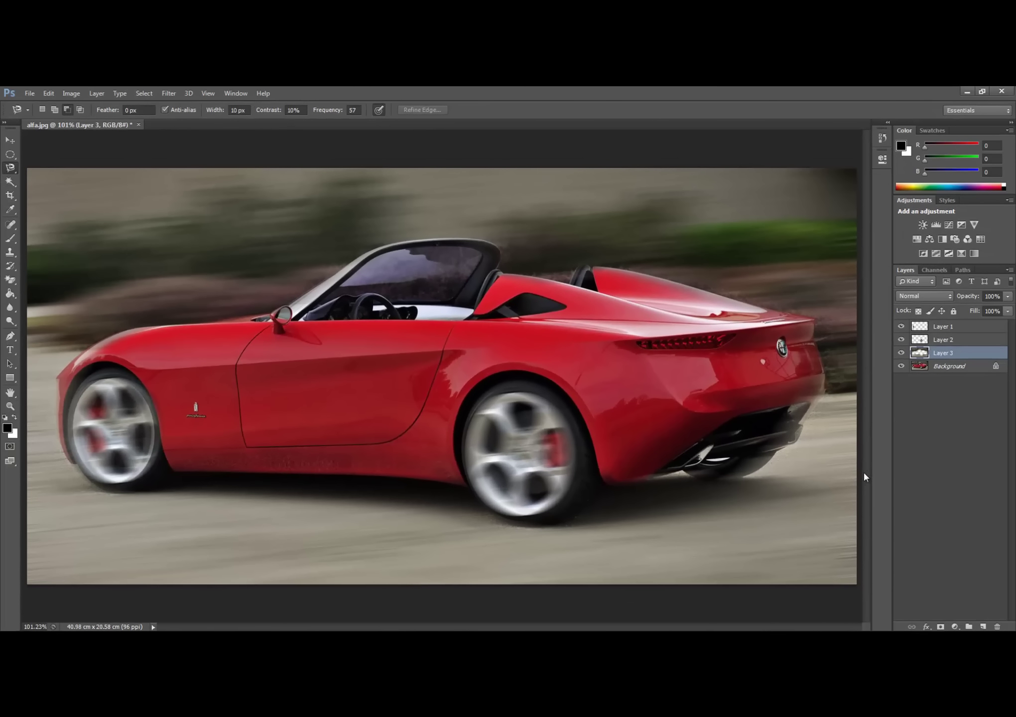
left_click(931, 480)
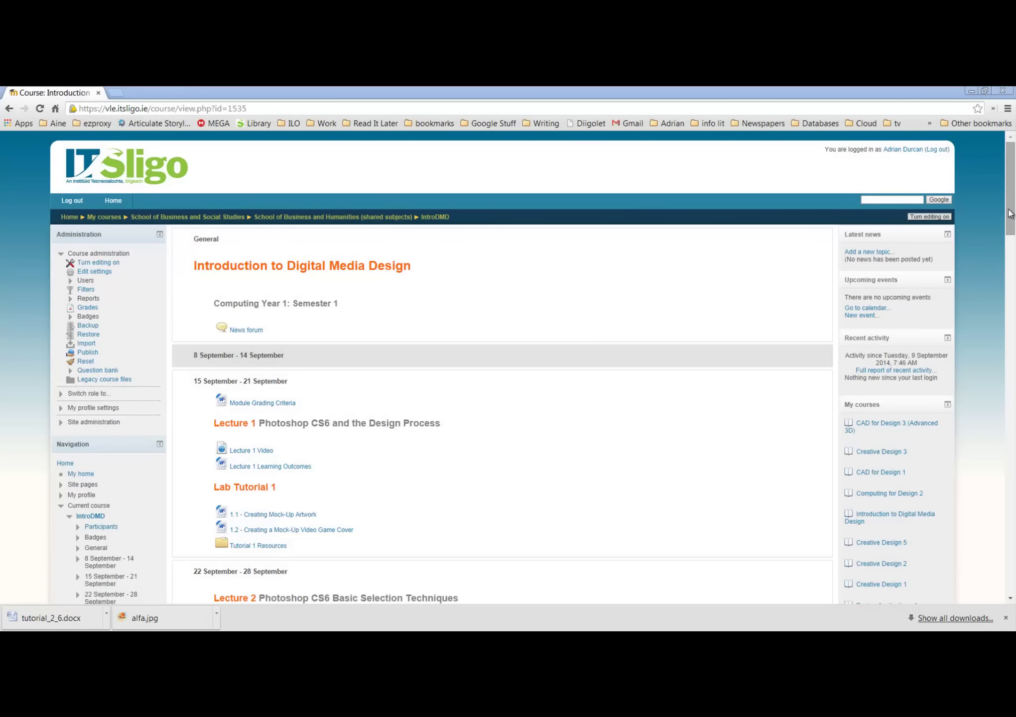
Open the Tutorial 2 Resources folder on the Moodle course page, then return to alfa.jpg in Photoshop
left_click_drag(1010, 213, 1010, 283)
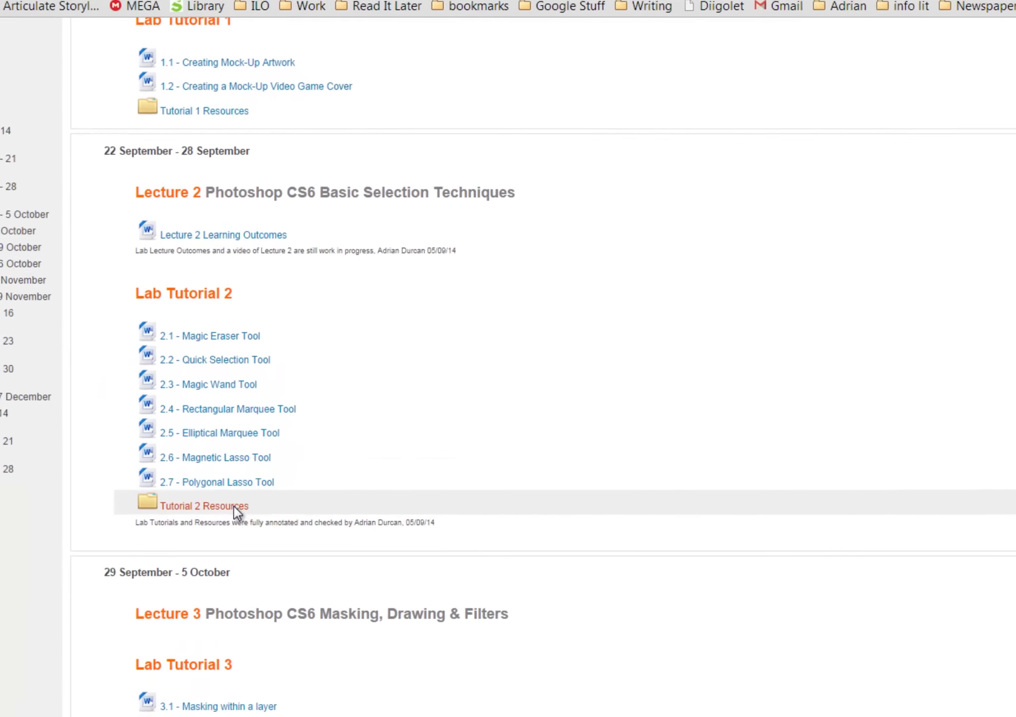
left_click(268, 459)
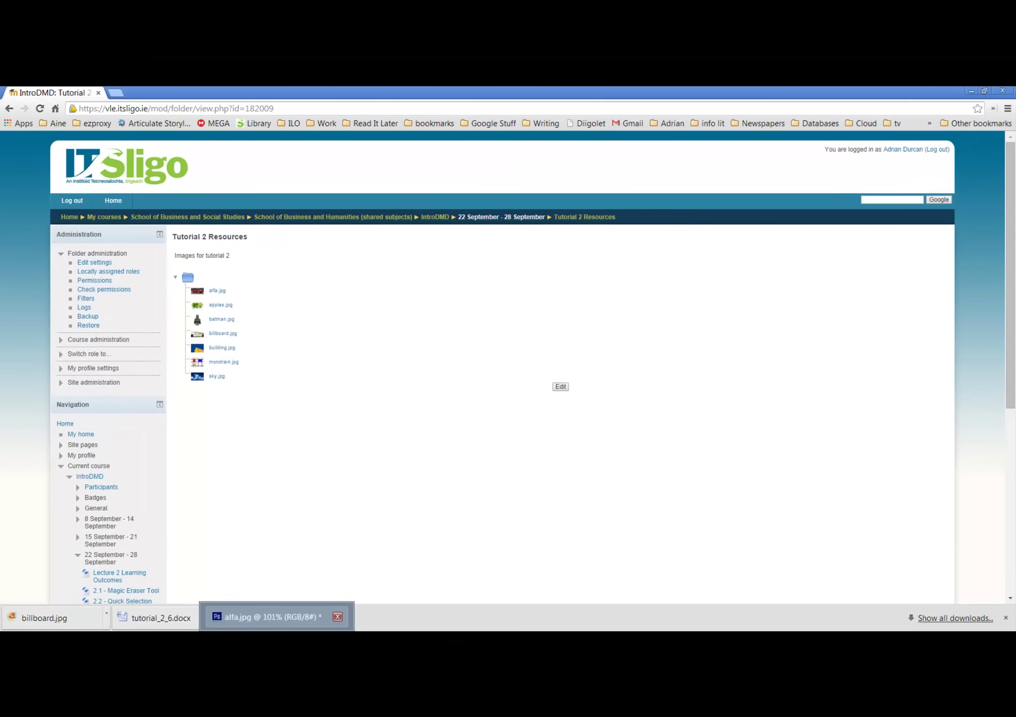
left_click(269, 617)
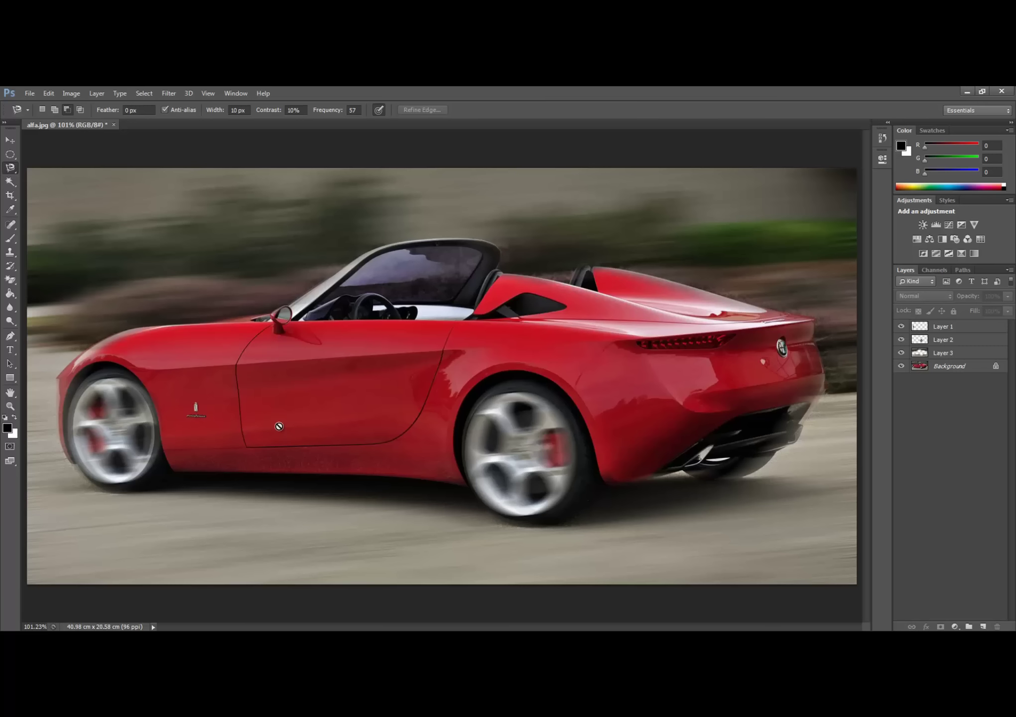
Open billboard.jpg from the Desktop as a second Photoshop document
left_click(30, 98)
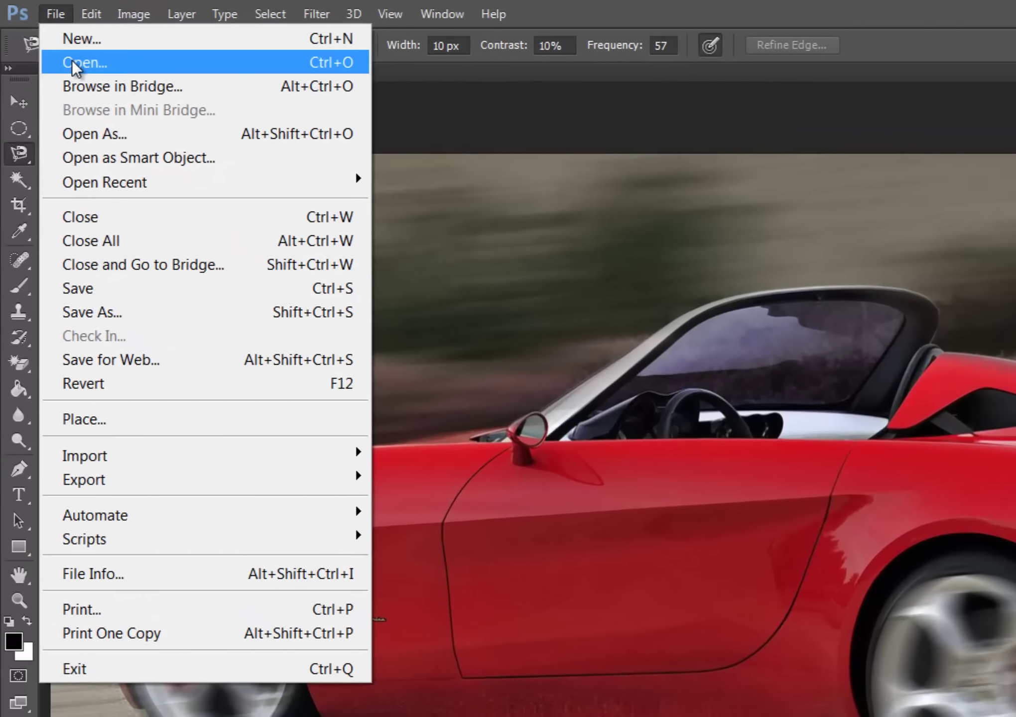
left_click(71, 60)
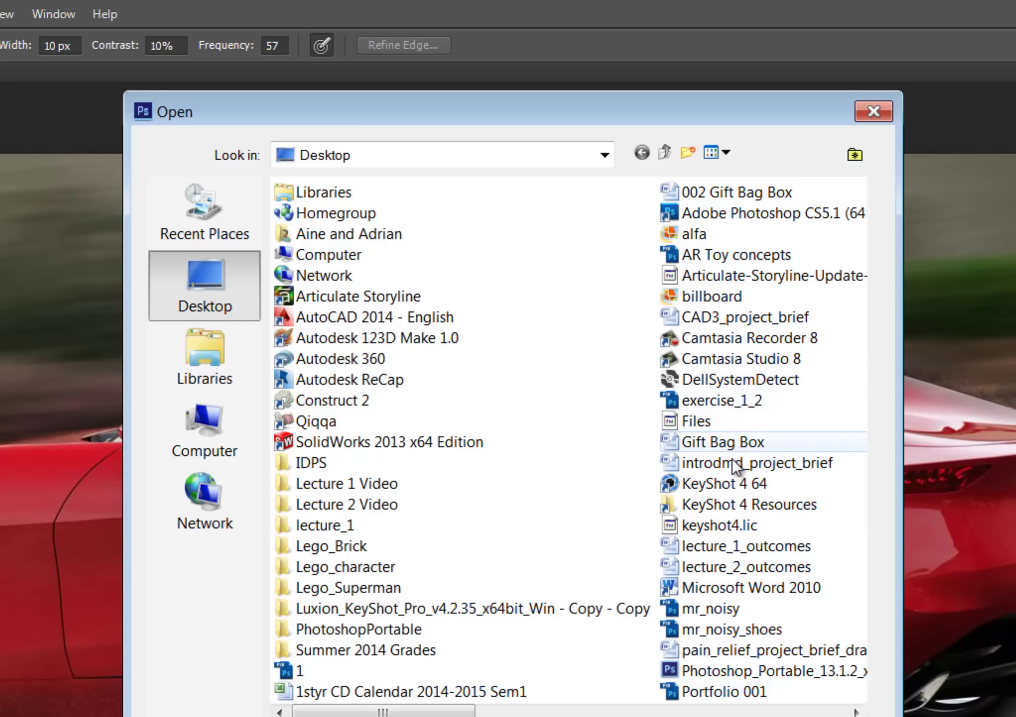
double_click(722, 299)
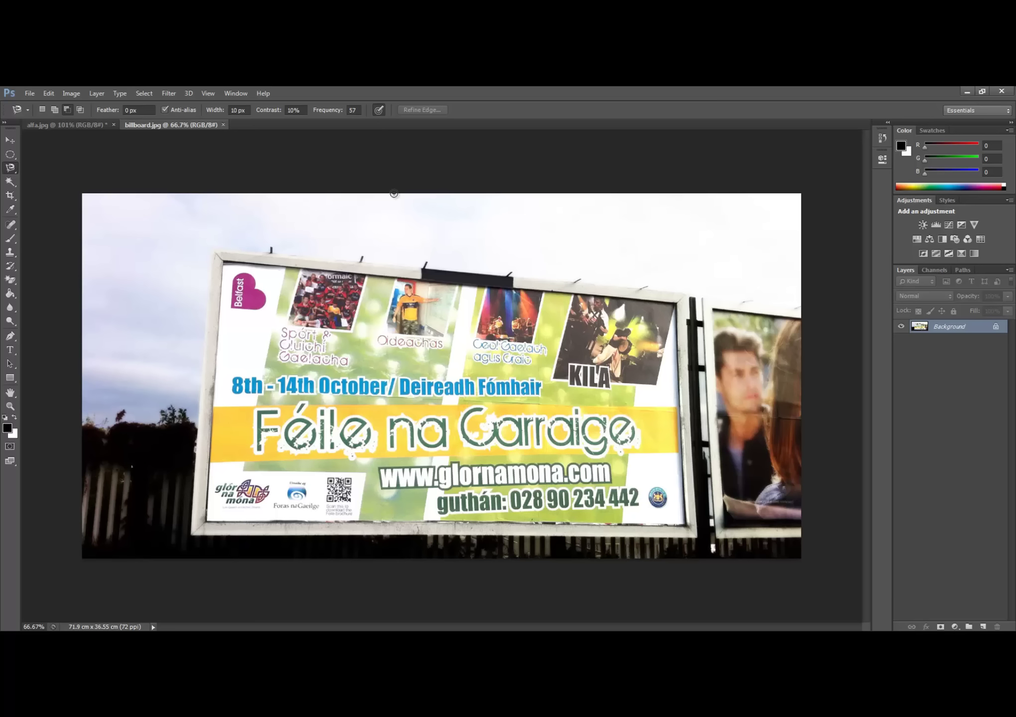
Tile alfa.jpg and billboard.jpg vertically and widen the billboard.jpg pane
left_click(230, 94)
mouse_move(463, 39)
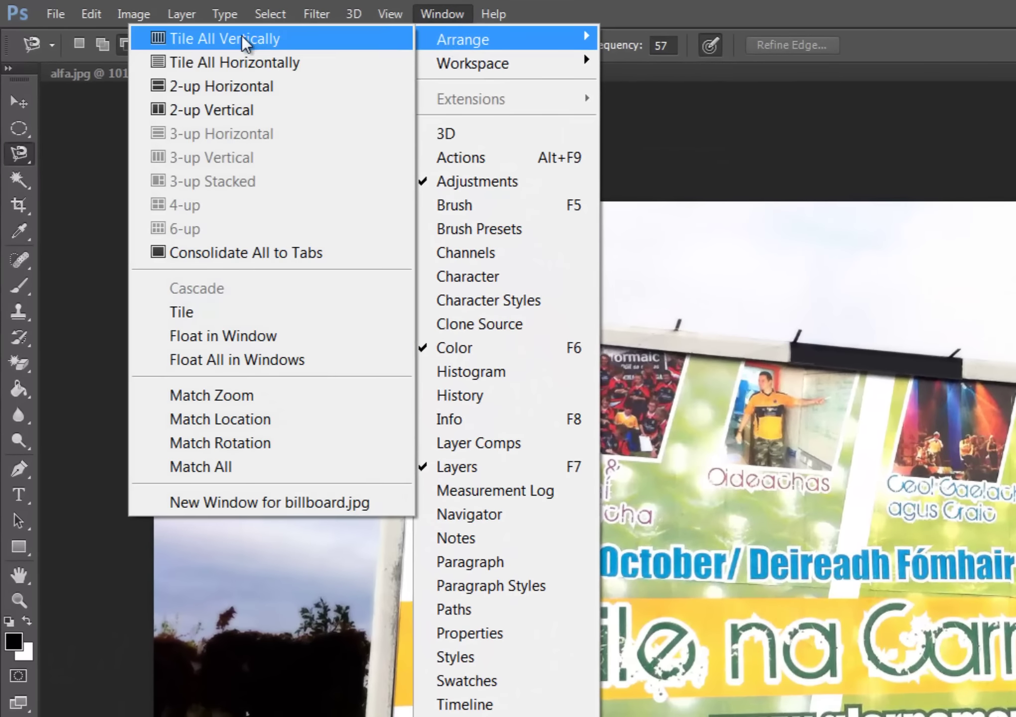
left_click(241, 38)
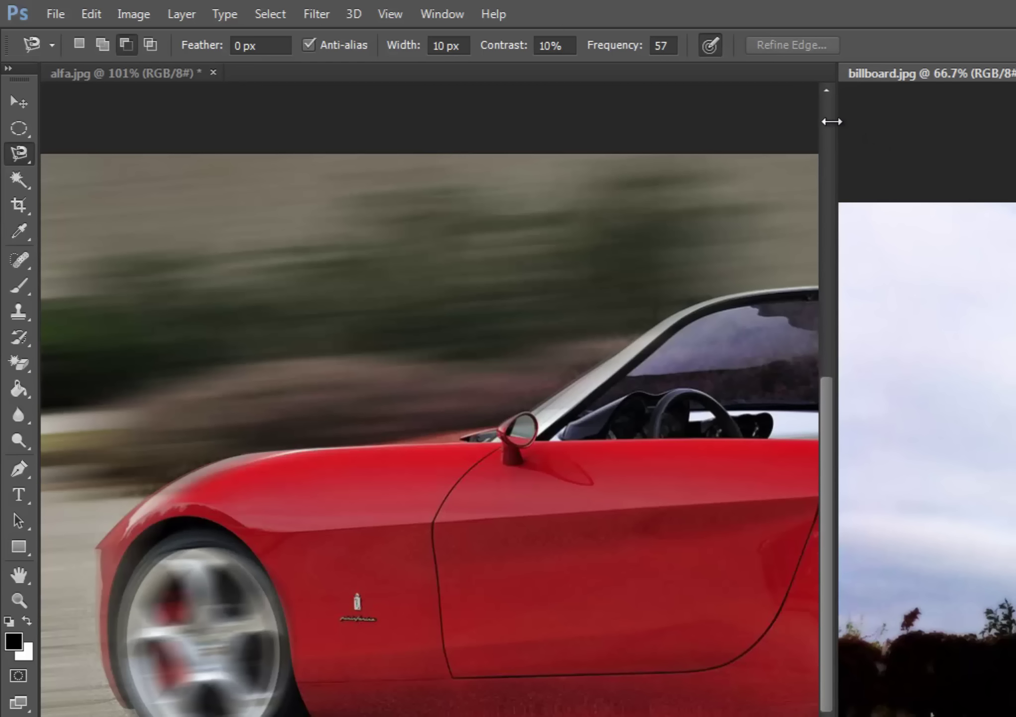
left_click_drag(837, 125, 390, 132)
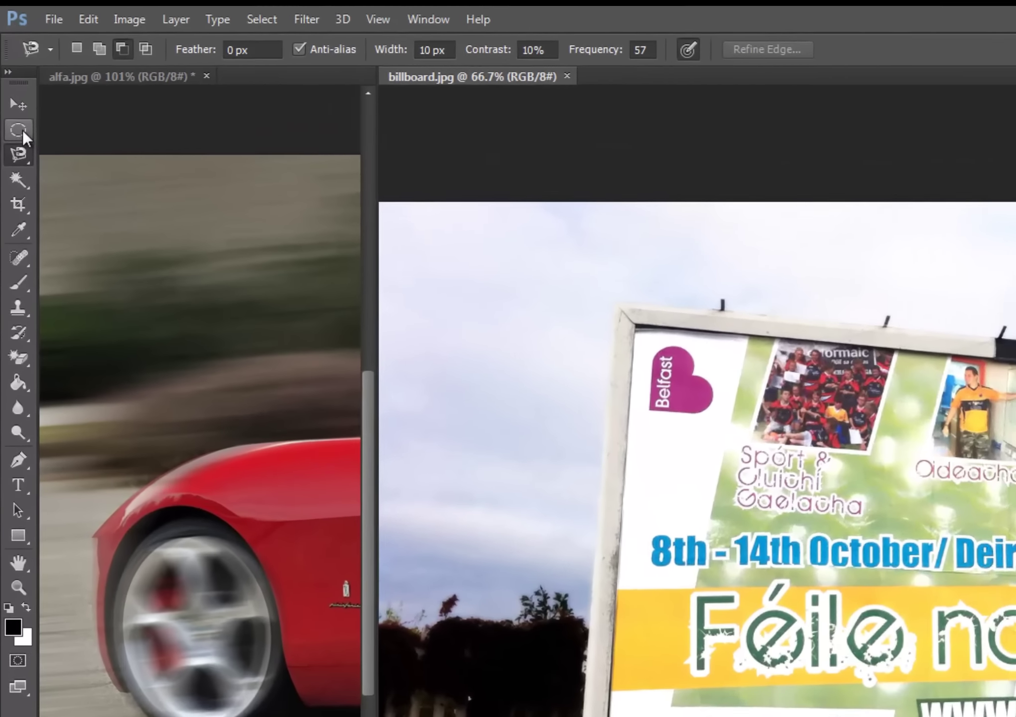
Choose the Polygonal Lasso Tool from the lasso flyout
left_click(22, 130)
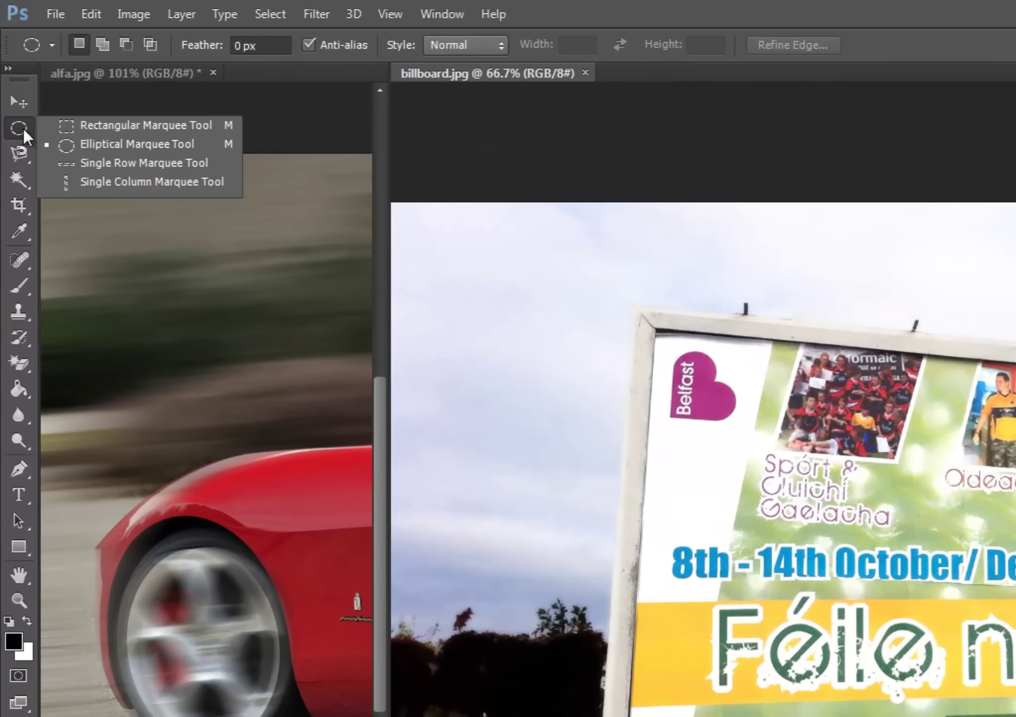
left_click(27, 155)
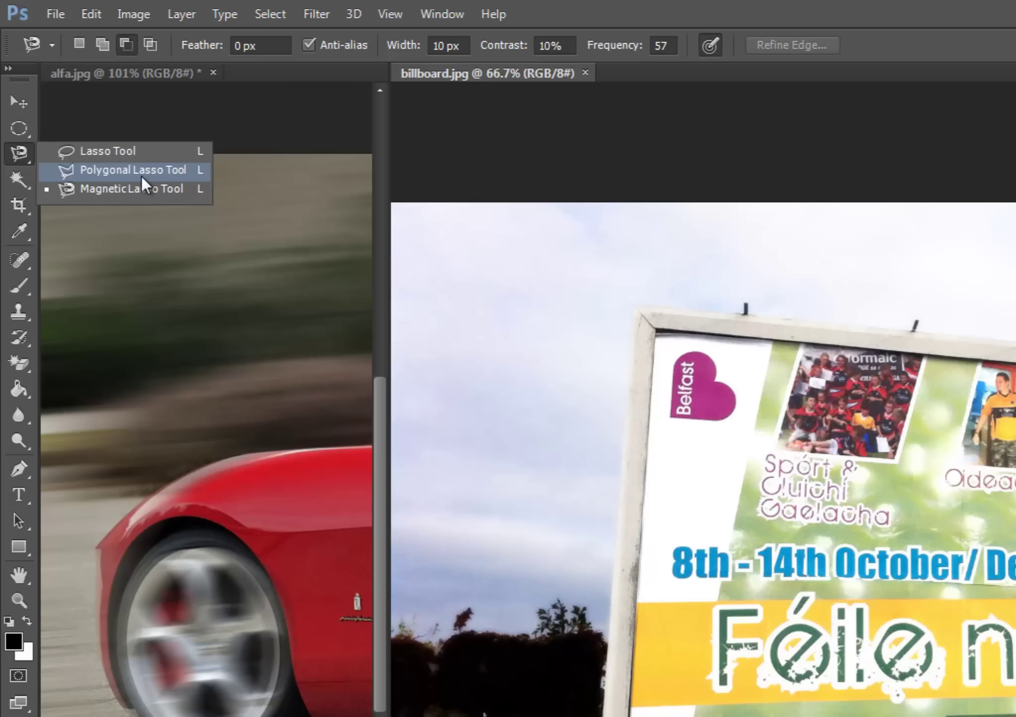
left_click(143, 172)
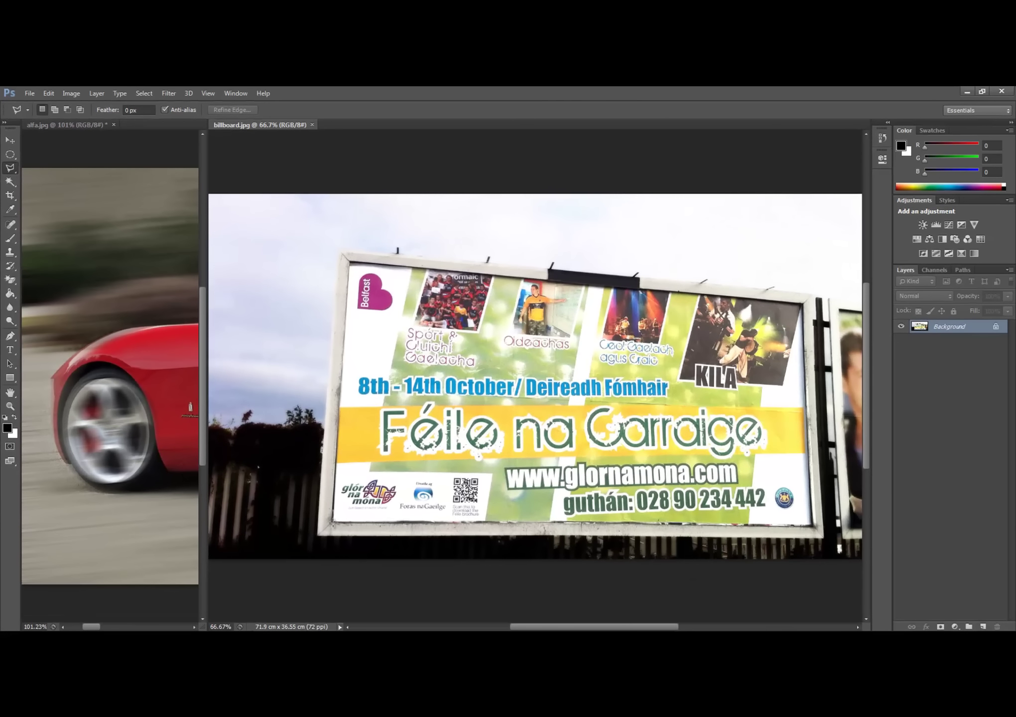
Outline the billboard face by clicking its four corners and closing the shape
left_click(332, 523)
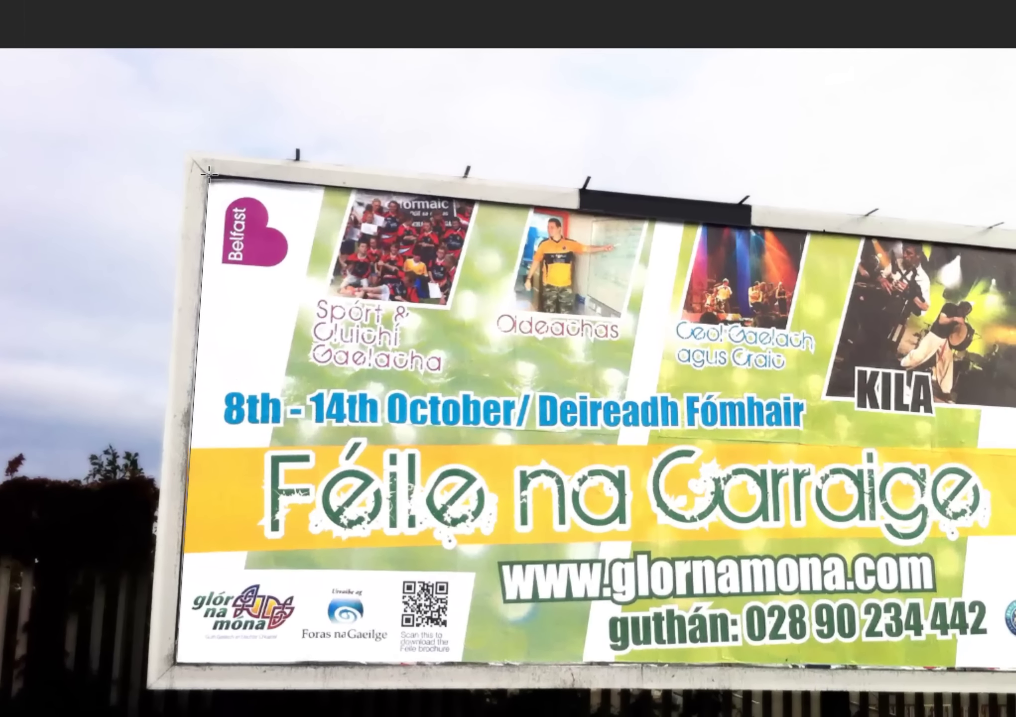
left_click(209, 174)
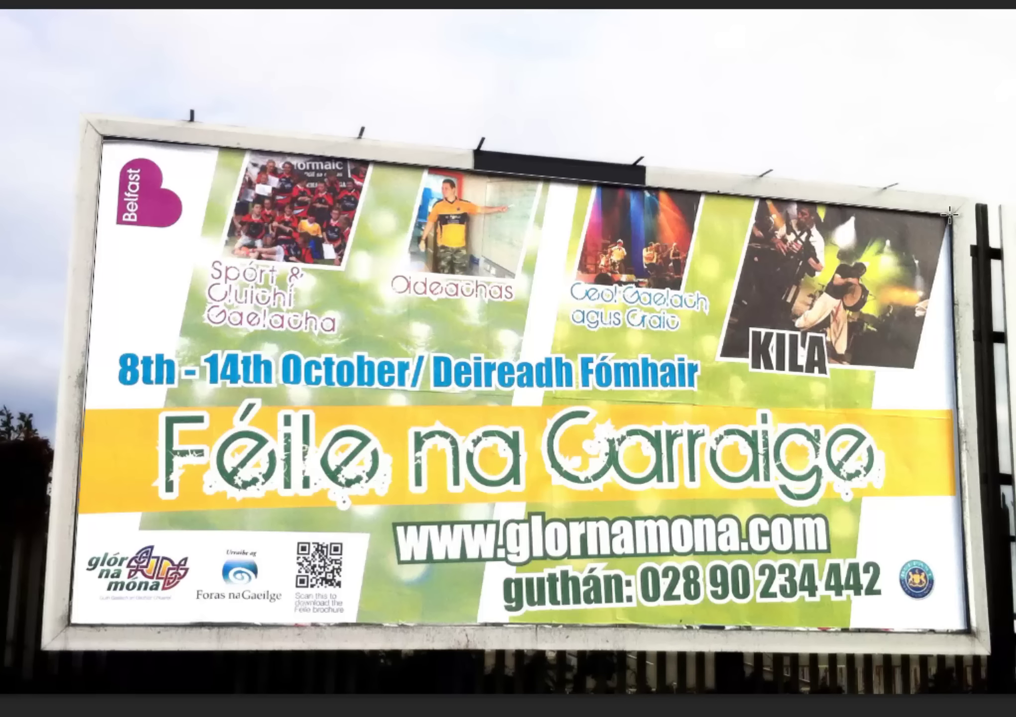
left_click(949, 215)
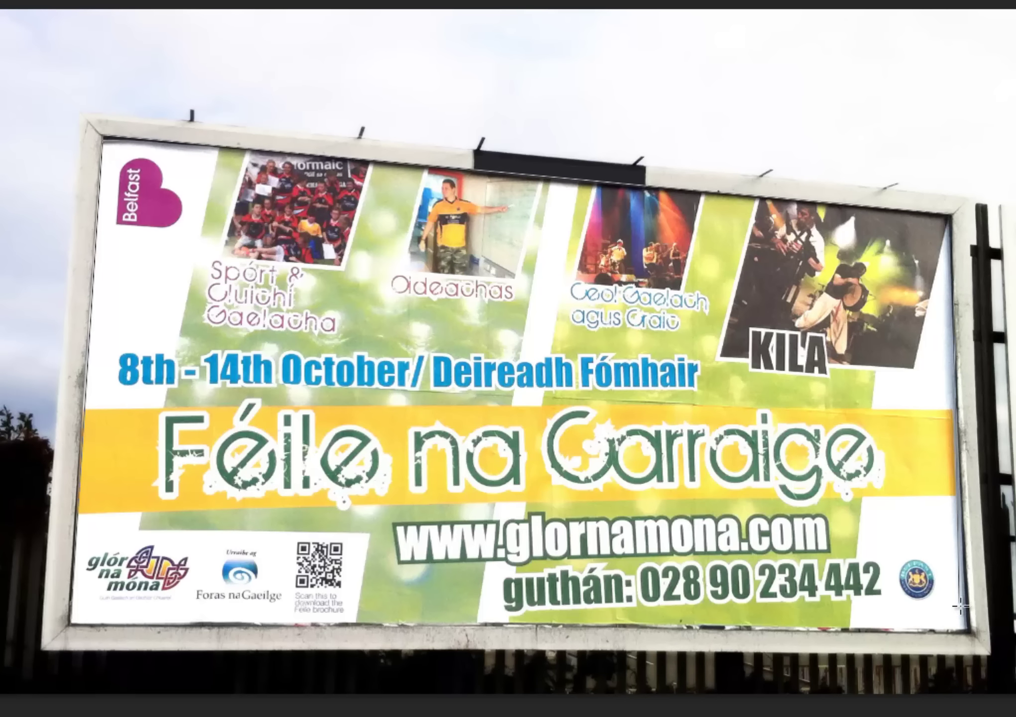
left_click(970, 631)
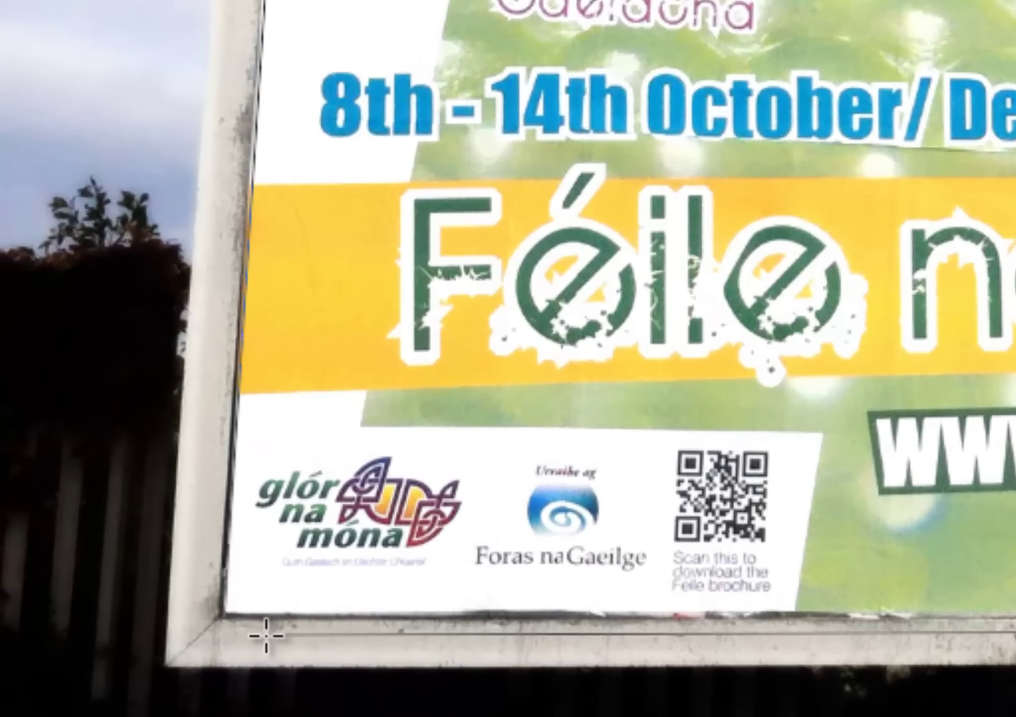
left_click(217, 613)
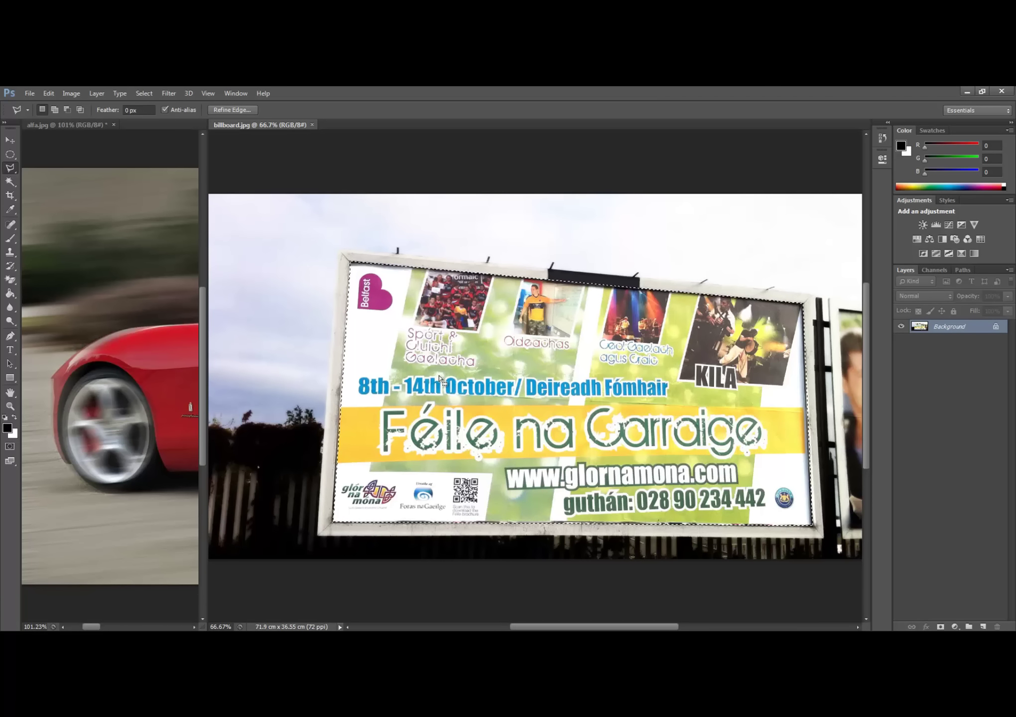
Select all of alfa.jpg and copy it merged across all layers
left_click(71, 125)
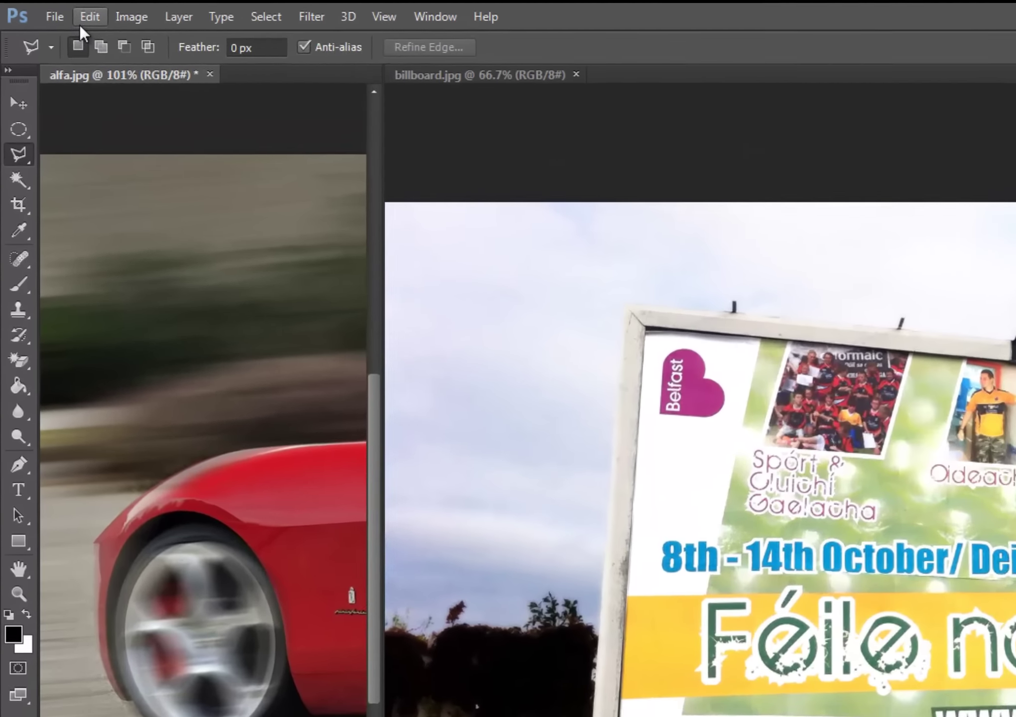
left_click(48, 93)
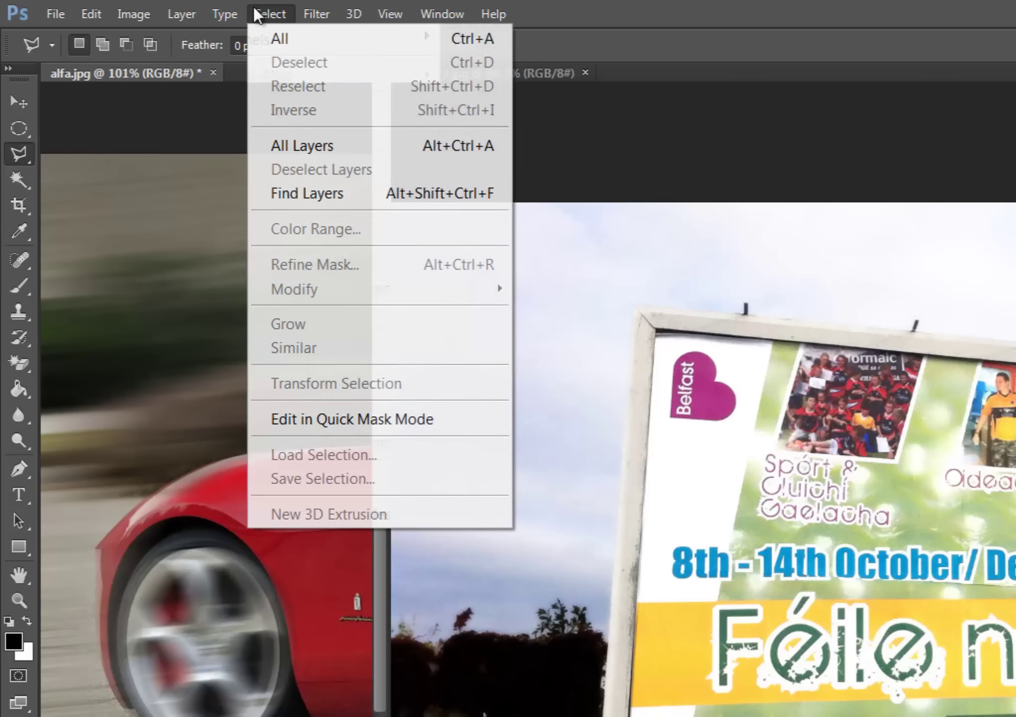
left_click(277, 36)
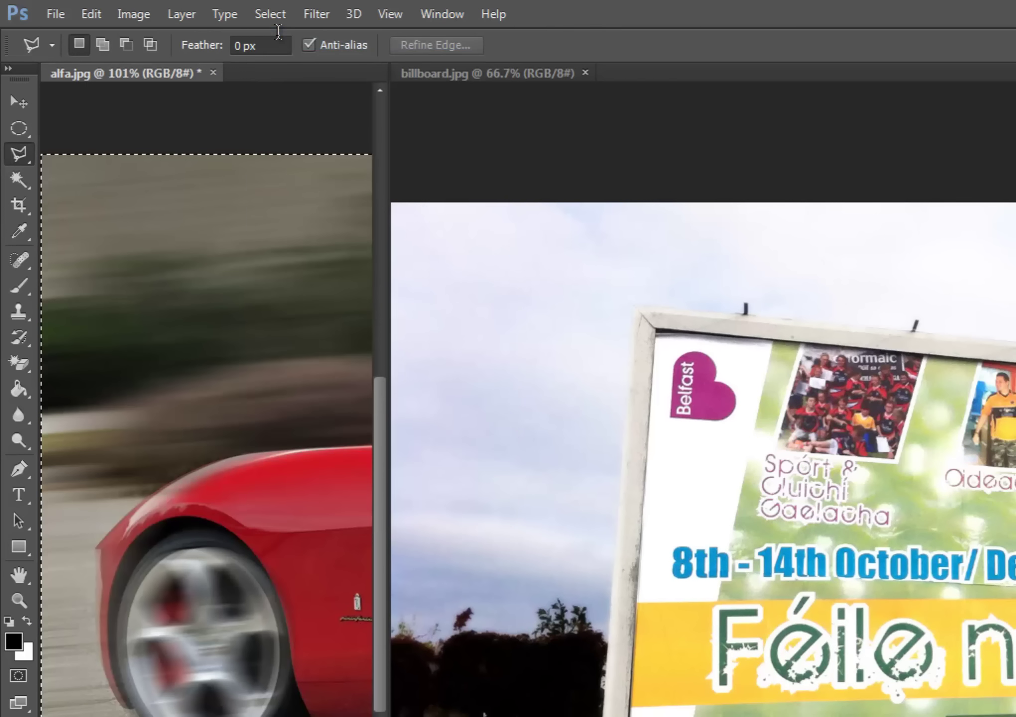
left_click(89, 17)
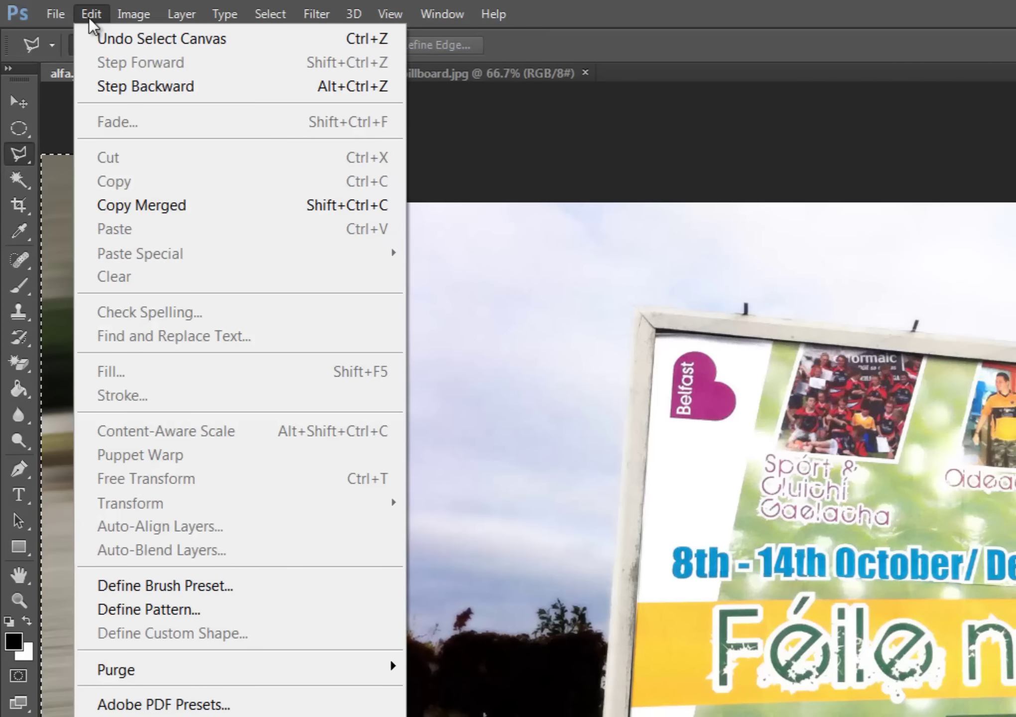
left_click(213, 205)
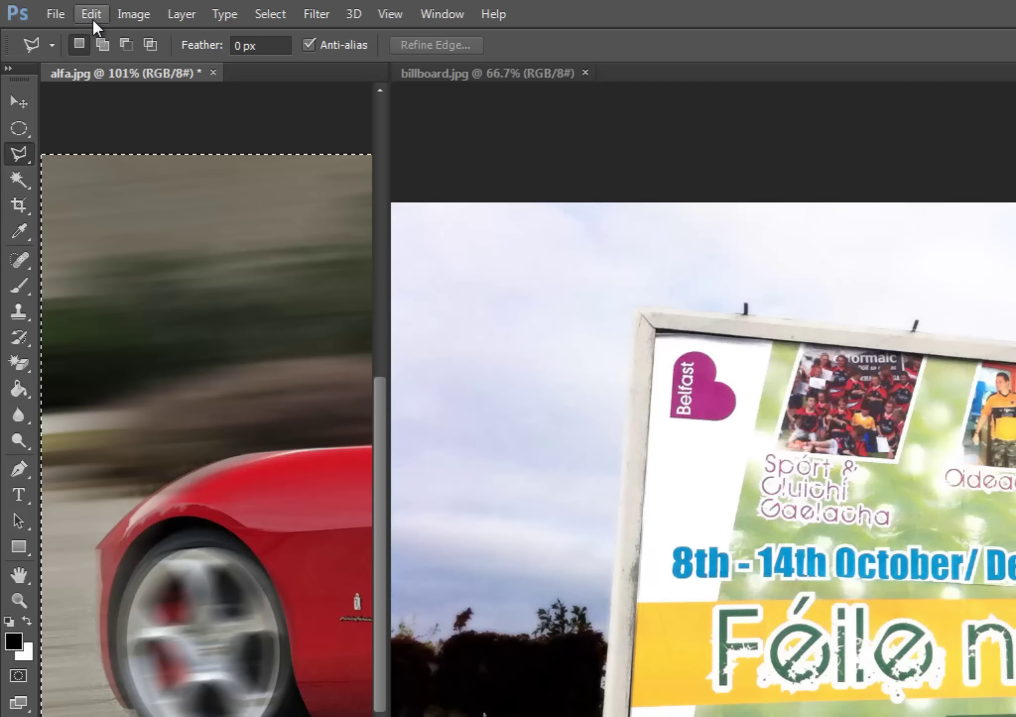
Paste the car into the billboard selection and close alfa.jpg without saving
left_click(455, 75)
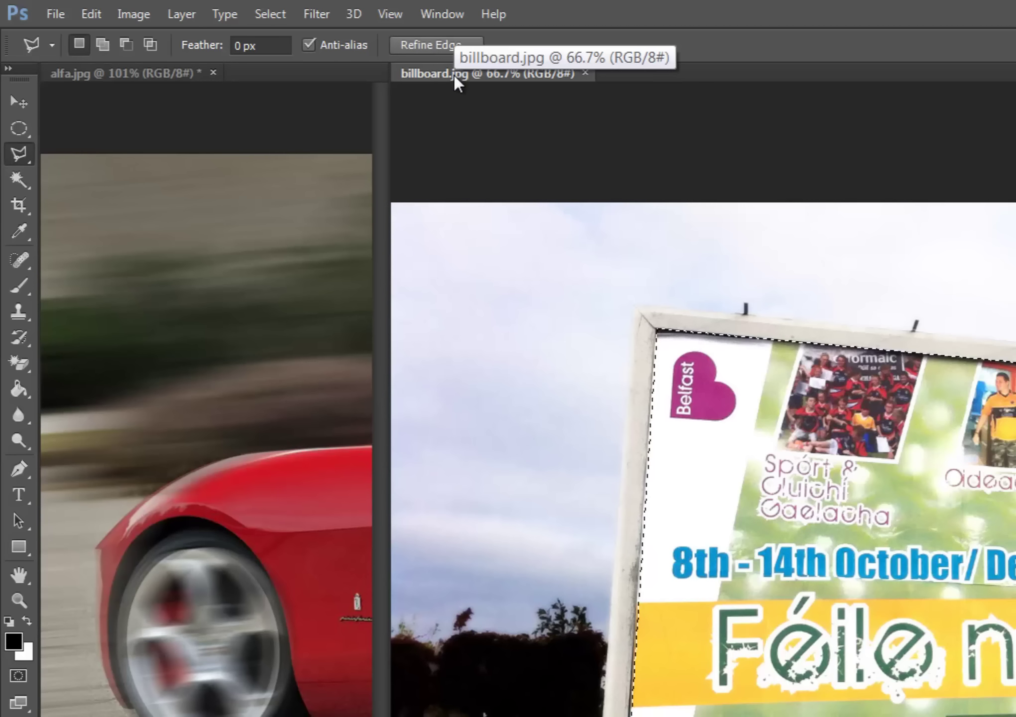
left_click(103, 10)
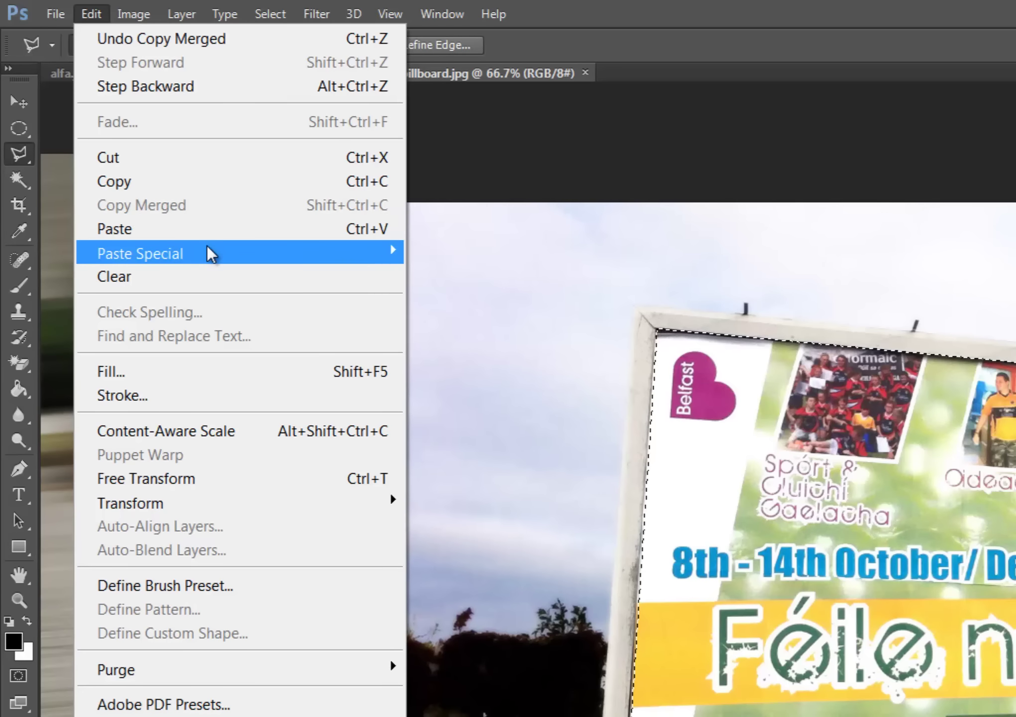
mouse_move(139, 254)
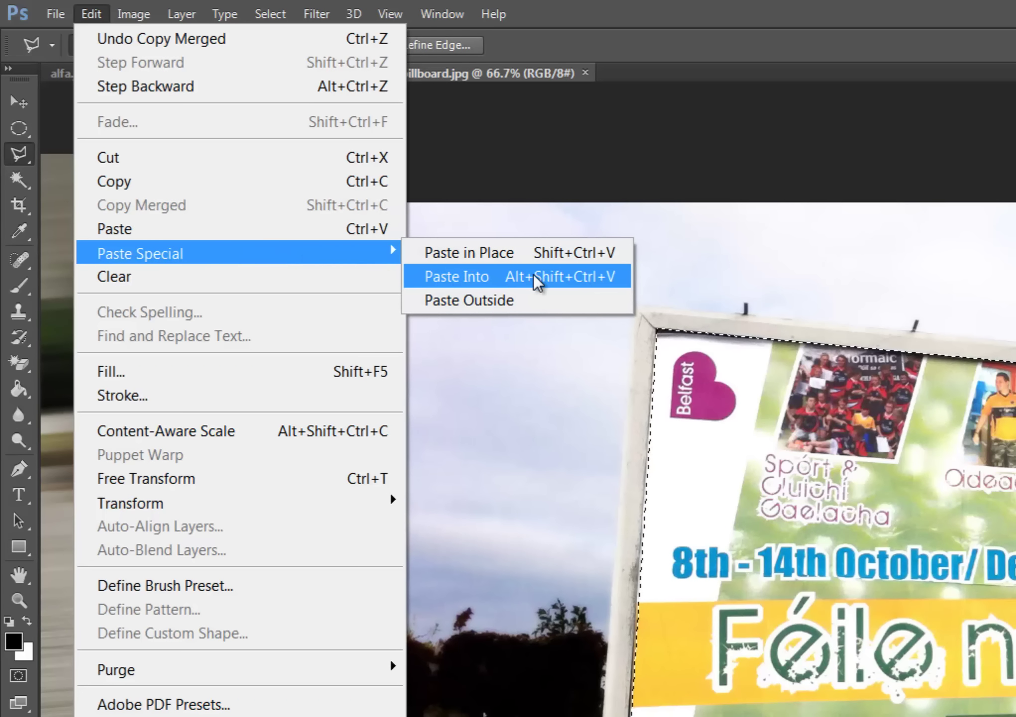
left_click(533, 277)
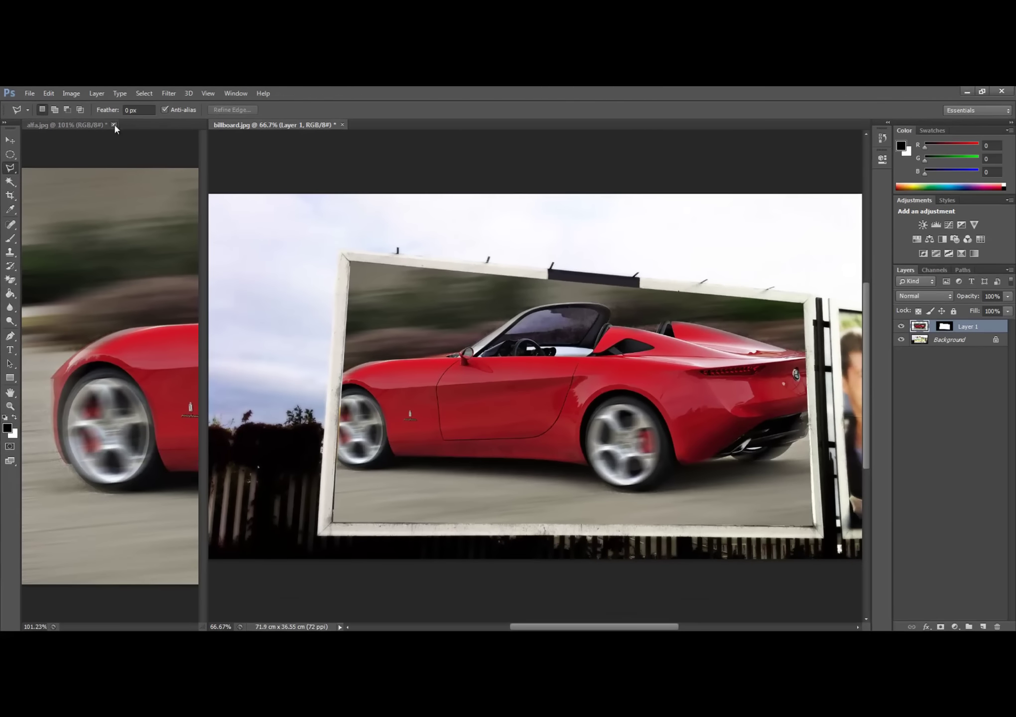
left_click(114, 125)
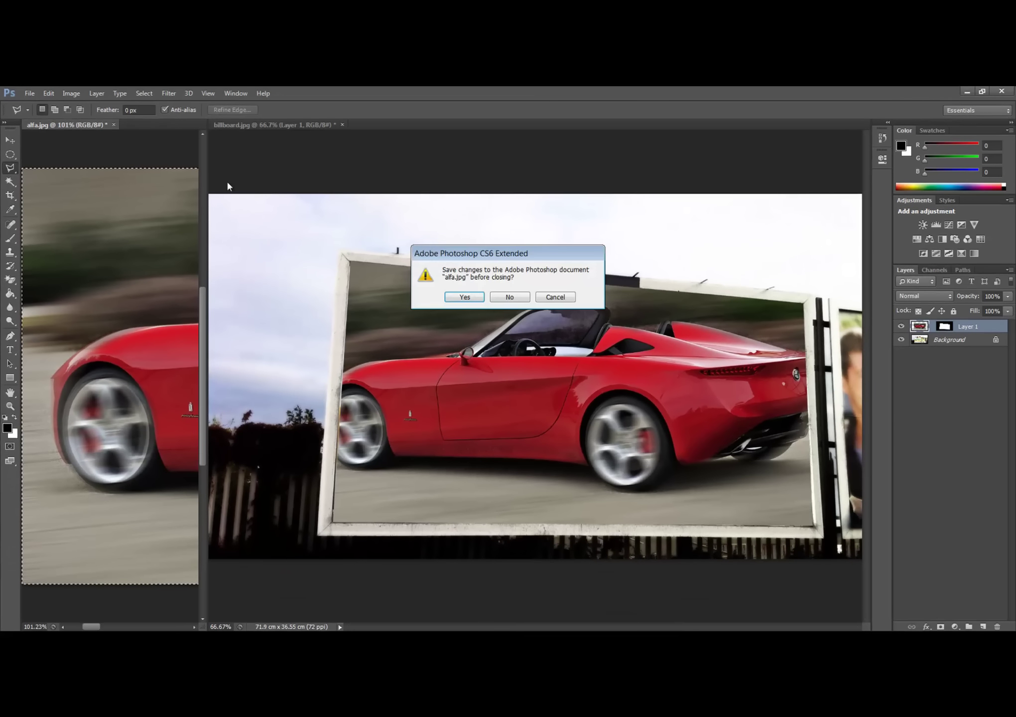
left_click(510, 297)
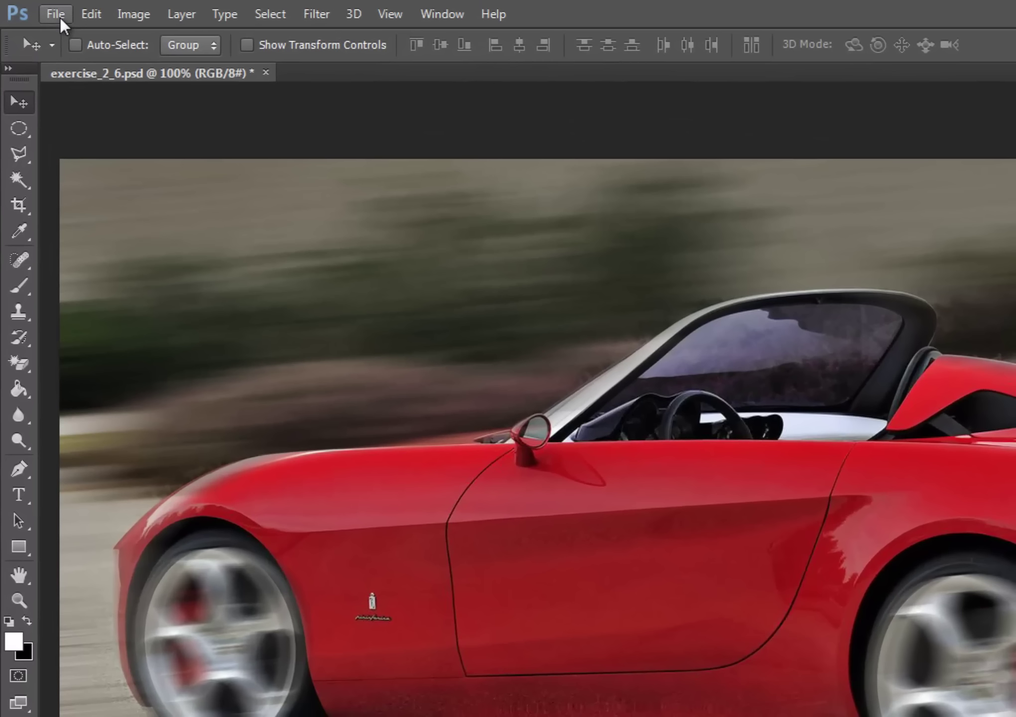
Save as exercise_2_6.psd on the Desktop, replacing the existing file and accepting the format options
left_click(60, 19)
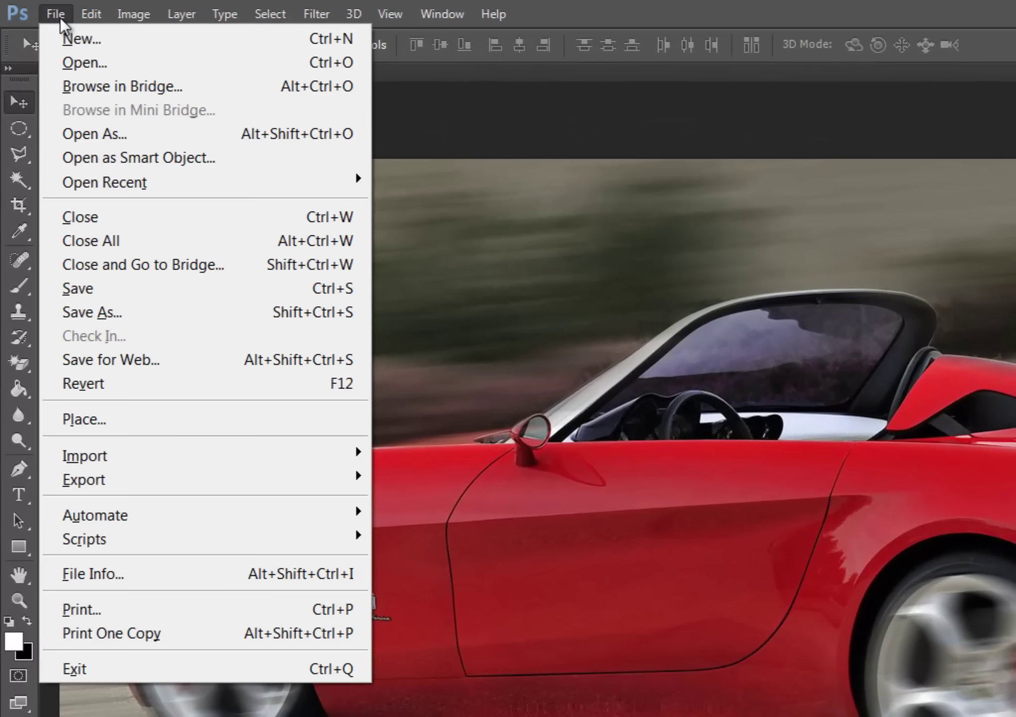
left_click(136, 312)
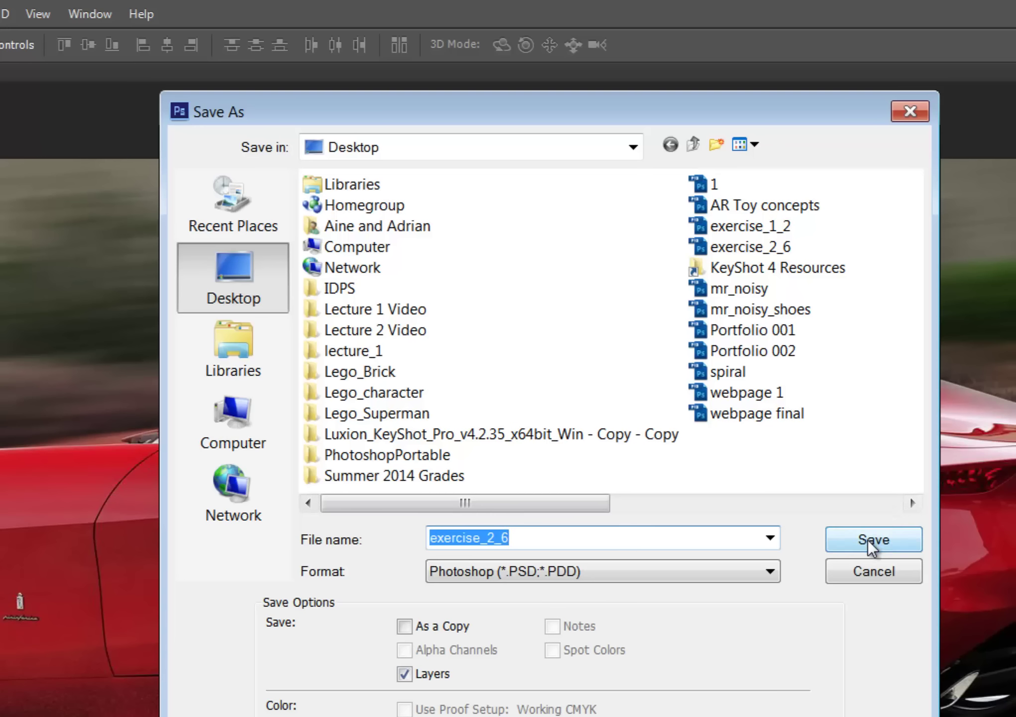
left_click(879, 546)
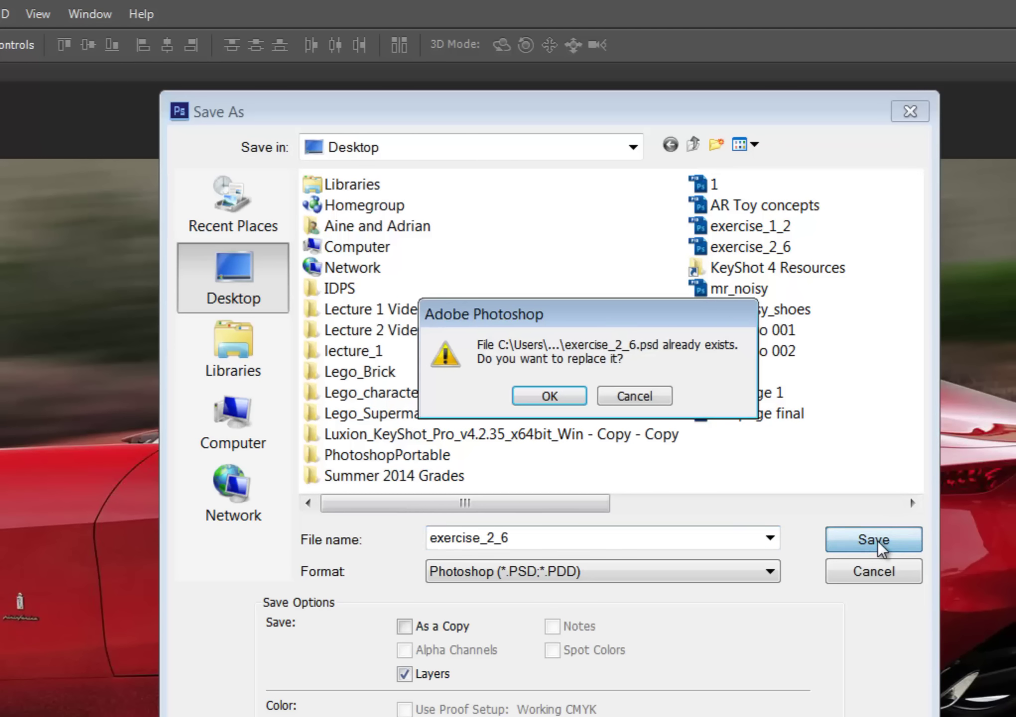
left_click(550, 396)
left_click(842, 325)
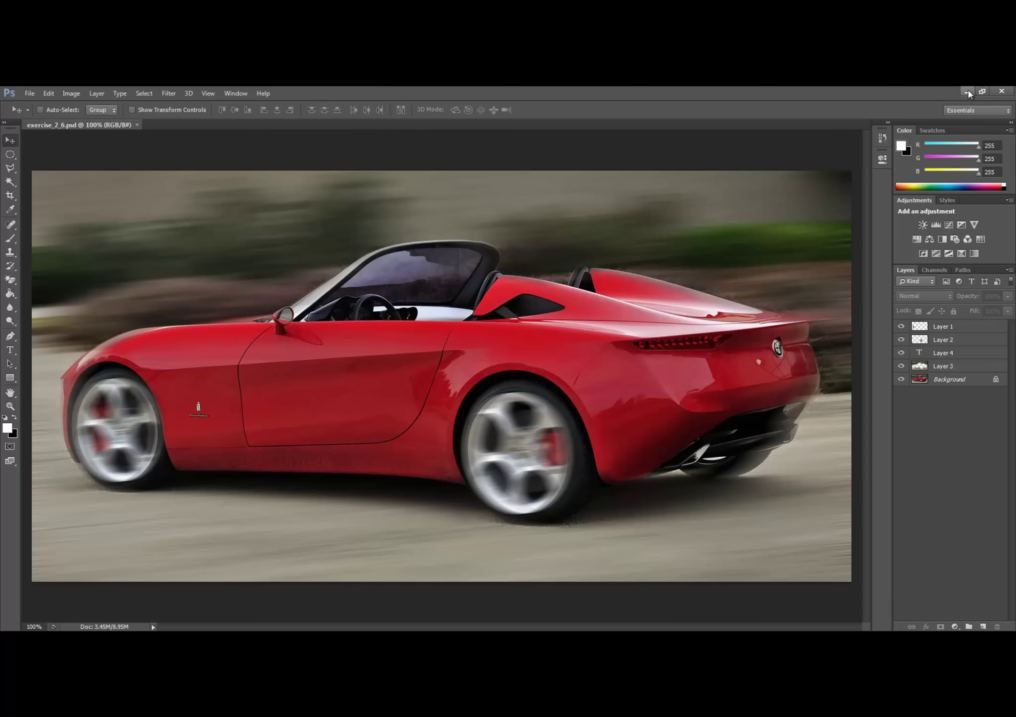
Check exercise_2_6.psd's Properties on the Desktop, confirming its 7.85 MB size
left_click(967, 92)
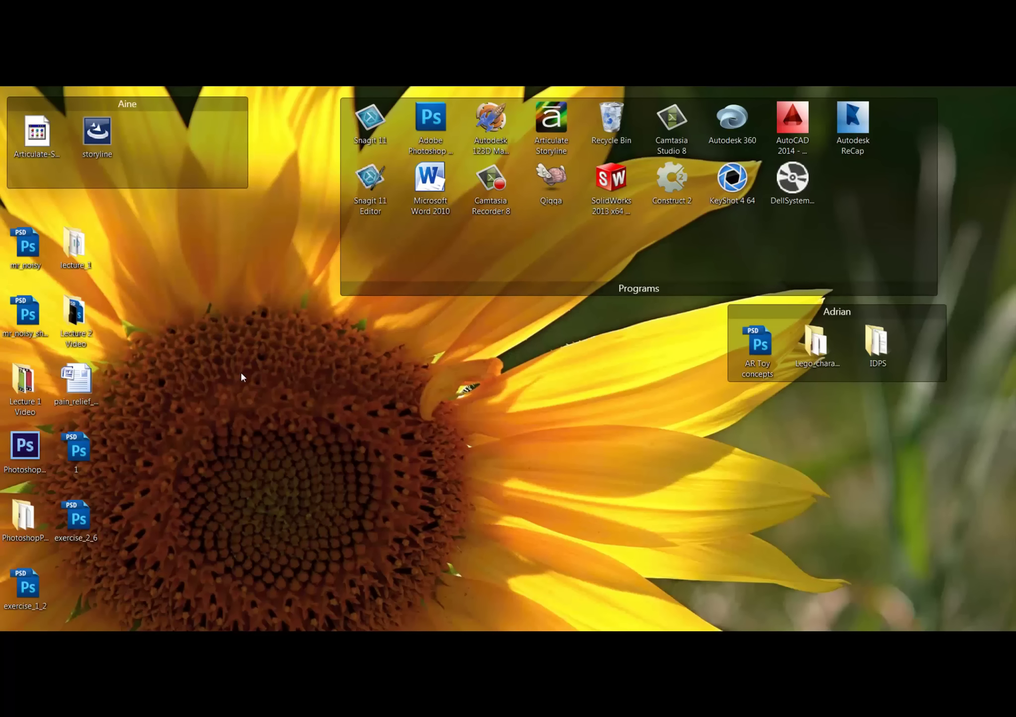
right_click(86, 532)
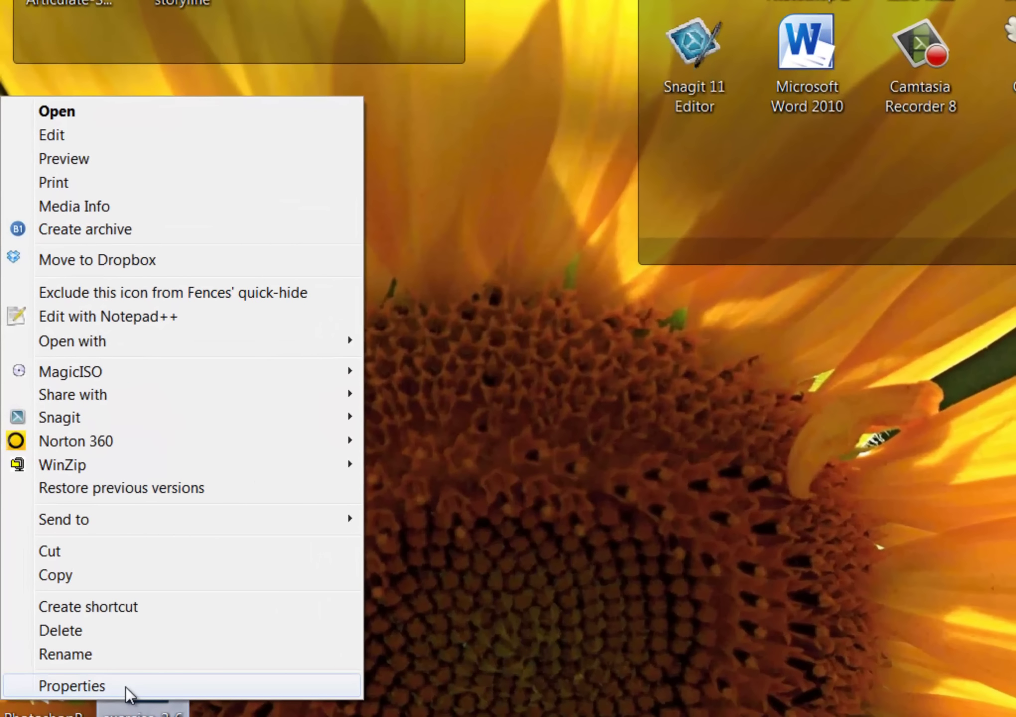
left_click(126, 687)
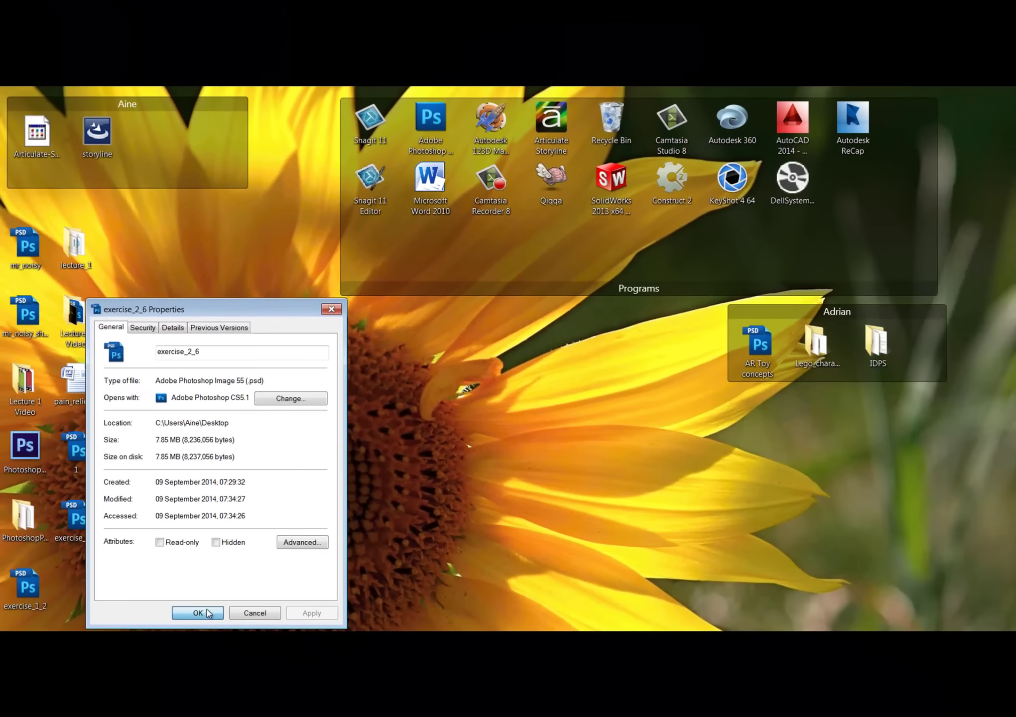
left_click(204, 609)
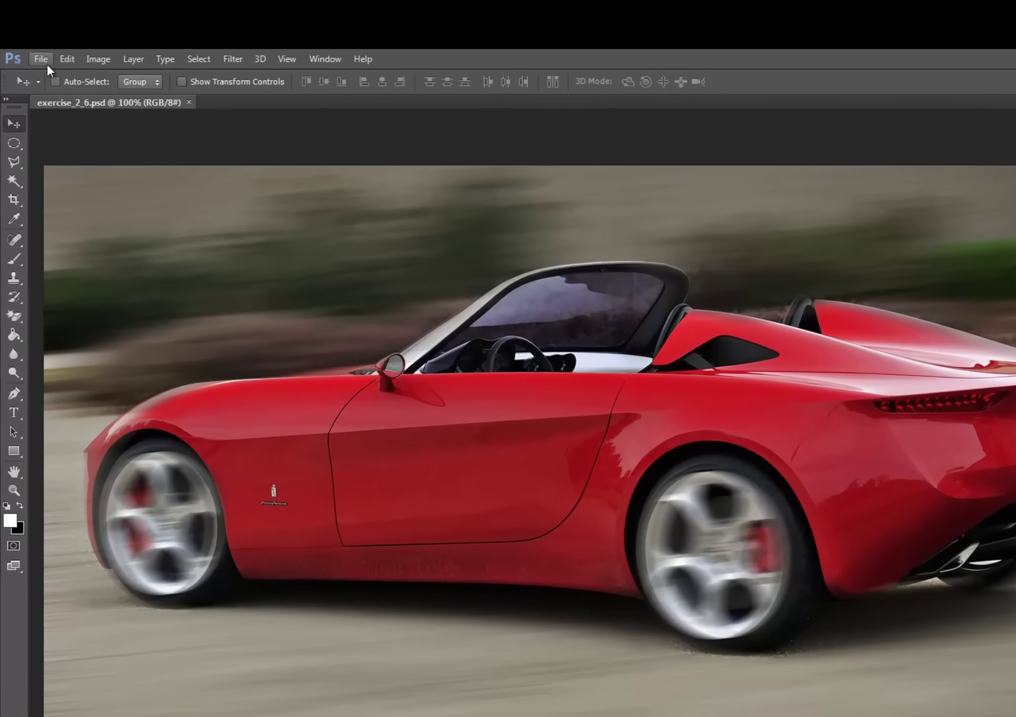
Save a JPEG copy named exercise_2_6.jpg at Maximum quality 12
left_click(47, 64)
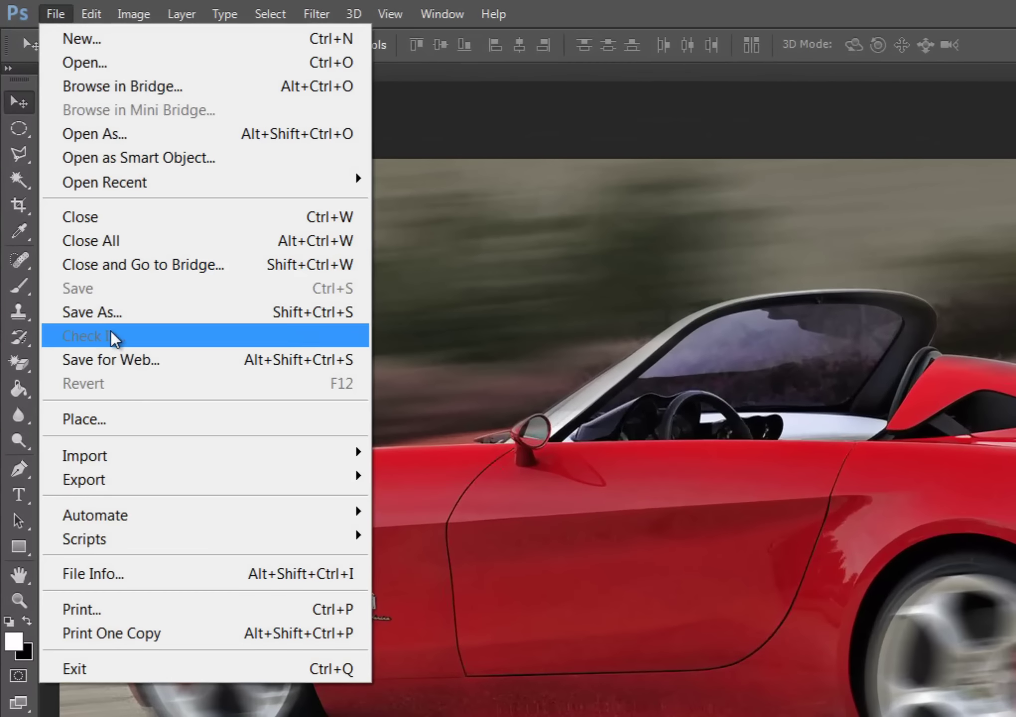
left_click(111, 279)
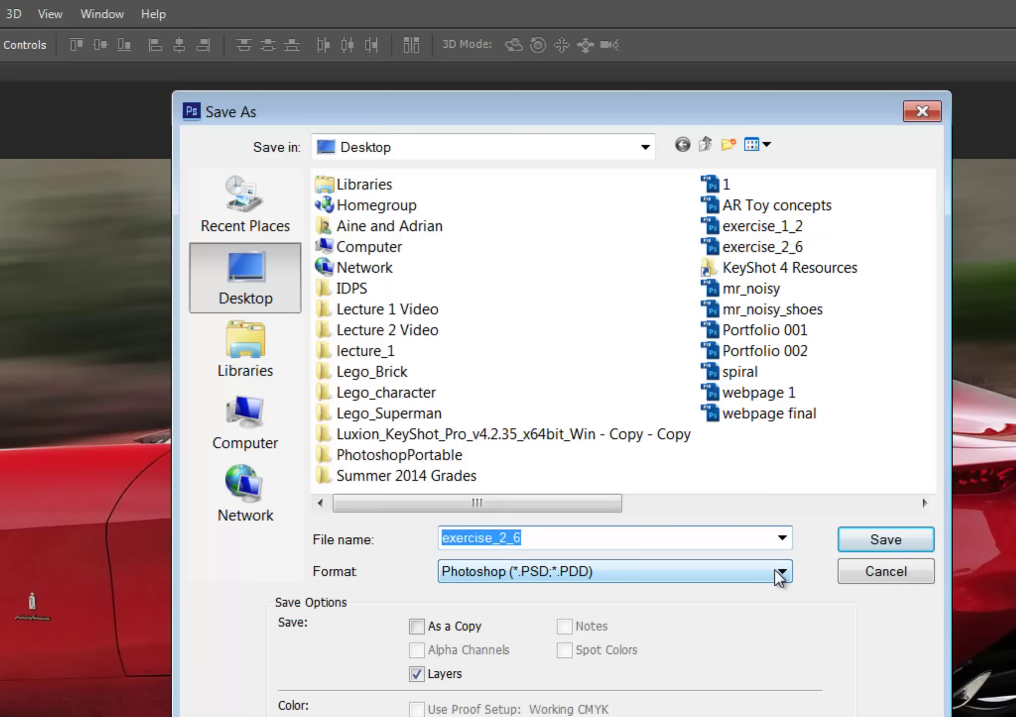
left_click(784, 573)
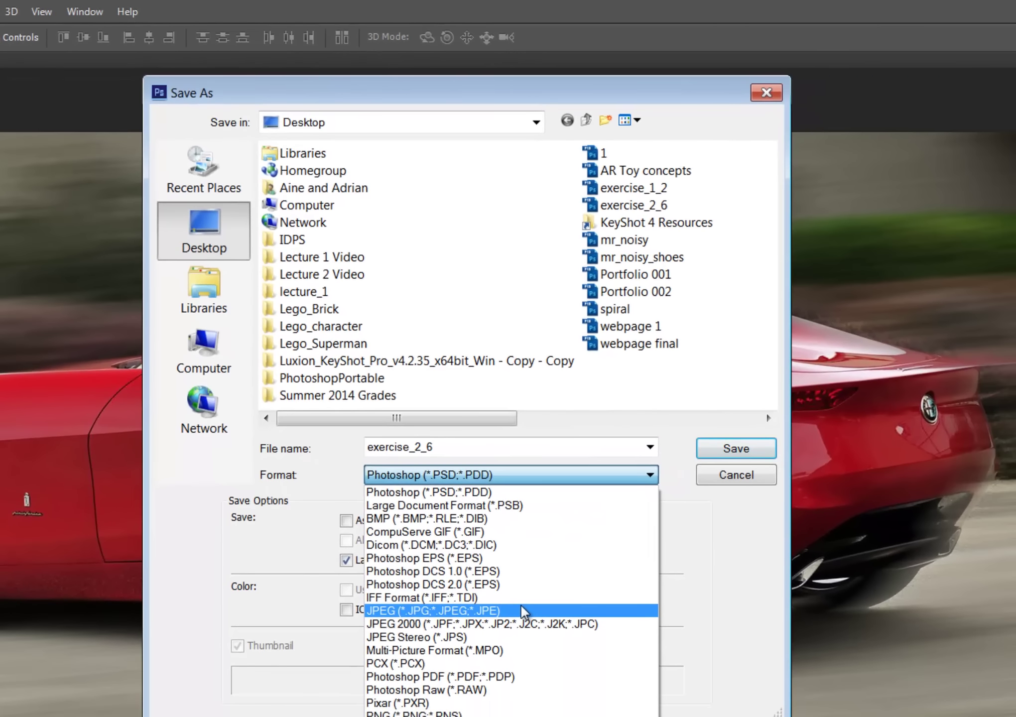
left_click(521, 605)
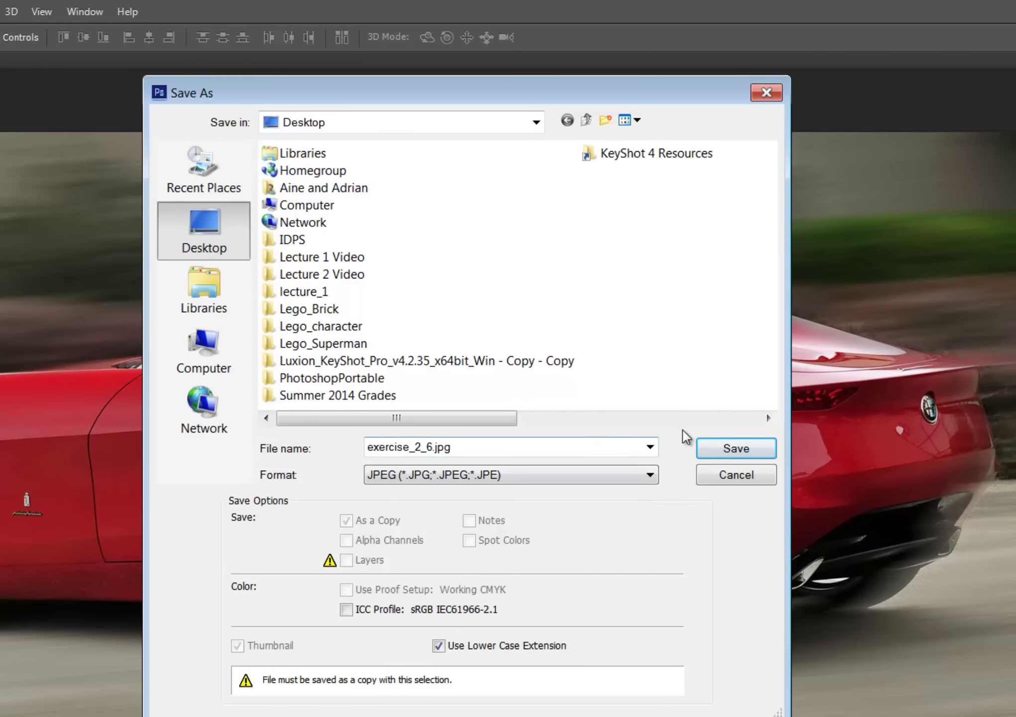
left_click(718, 451)
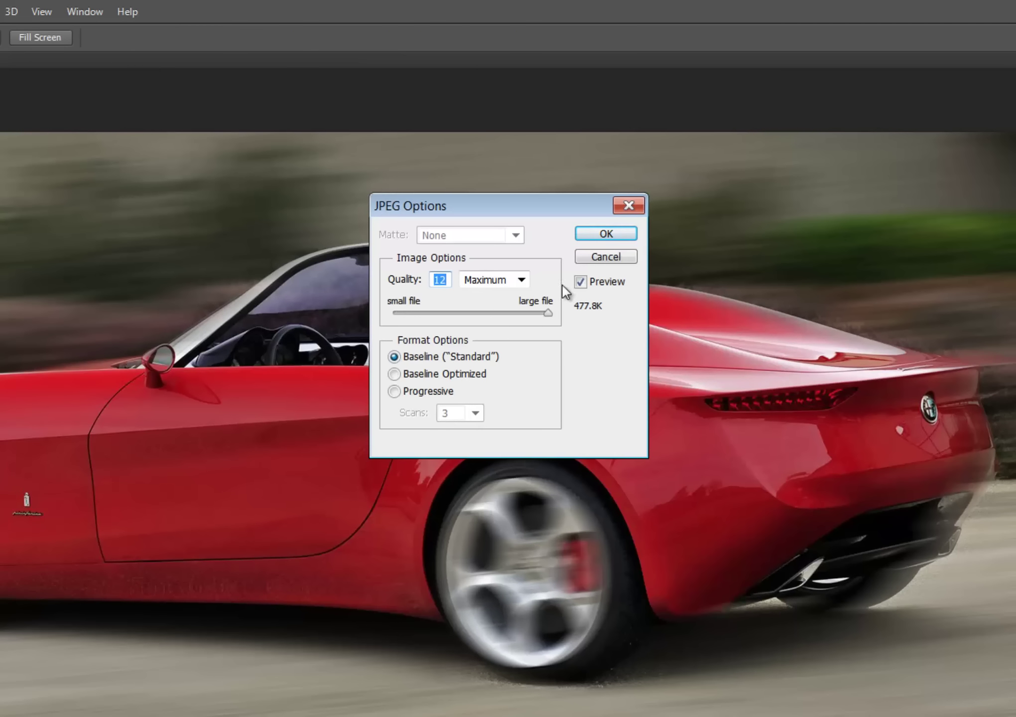
left_click(619, 231)
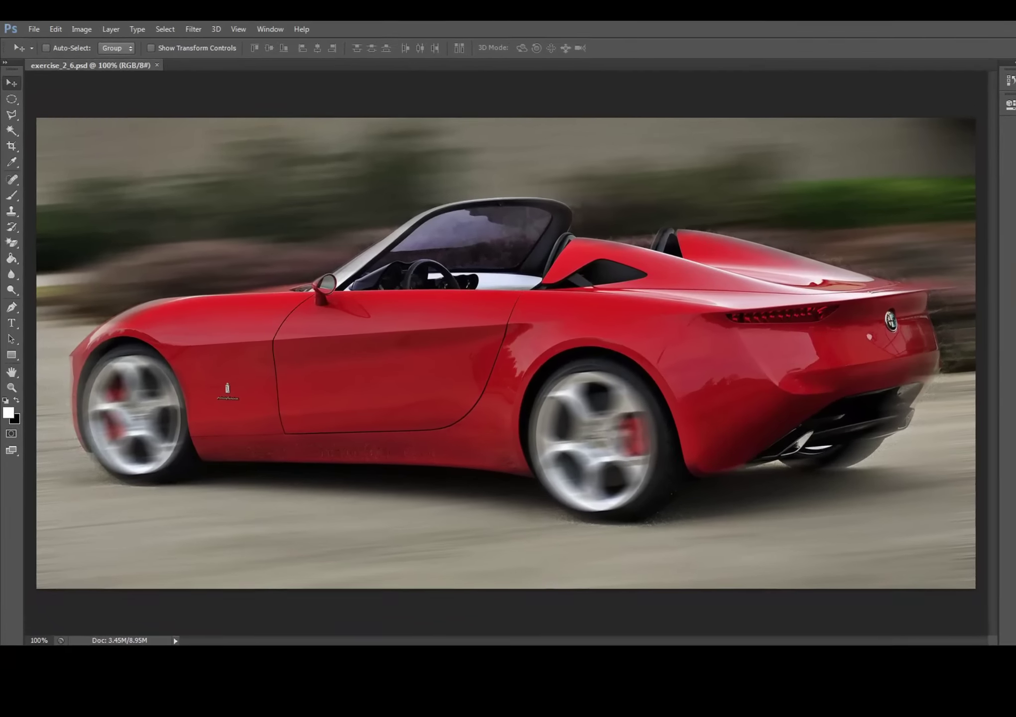
From the desktop, view the exercise_2_6 JPEG's properties, confirming its 474 KB size
left_click(967, 91)
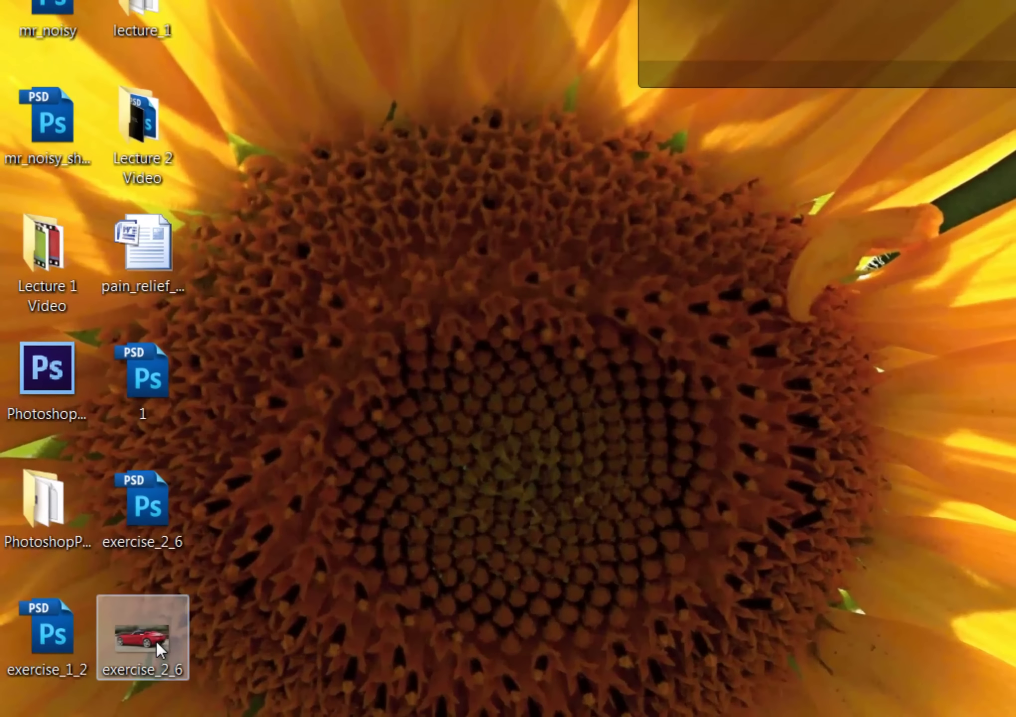
right_click(158, 642)
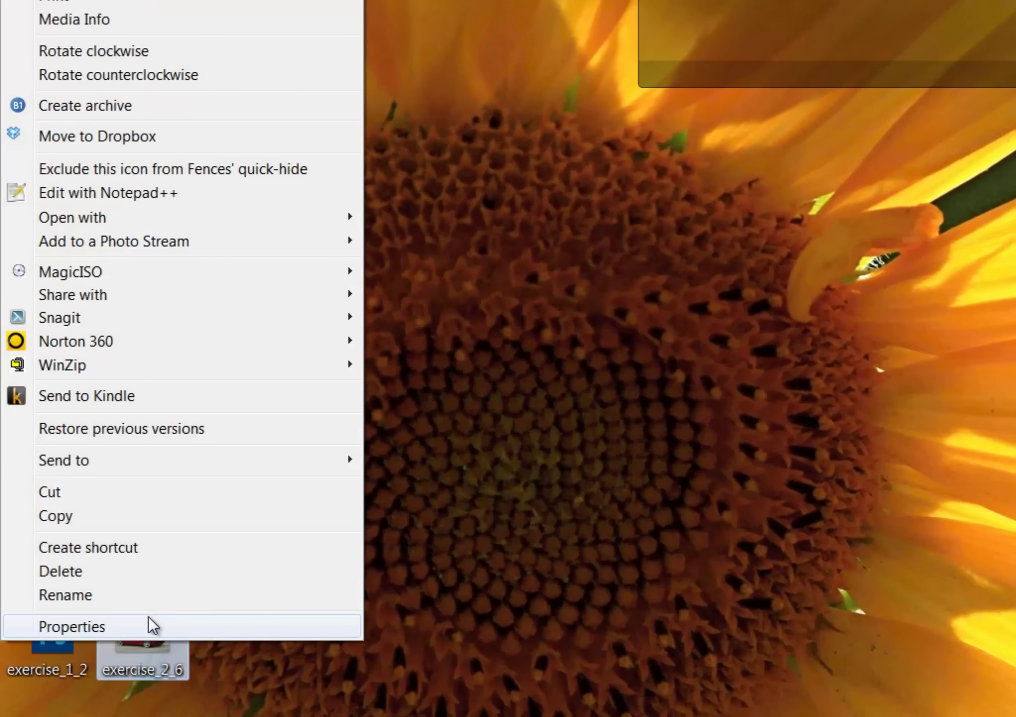
left_click(146, 625)
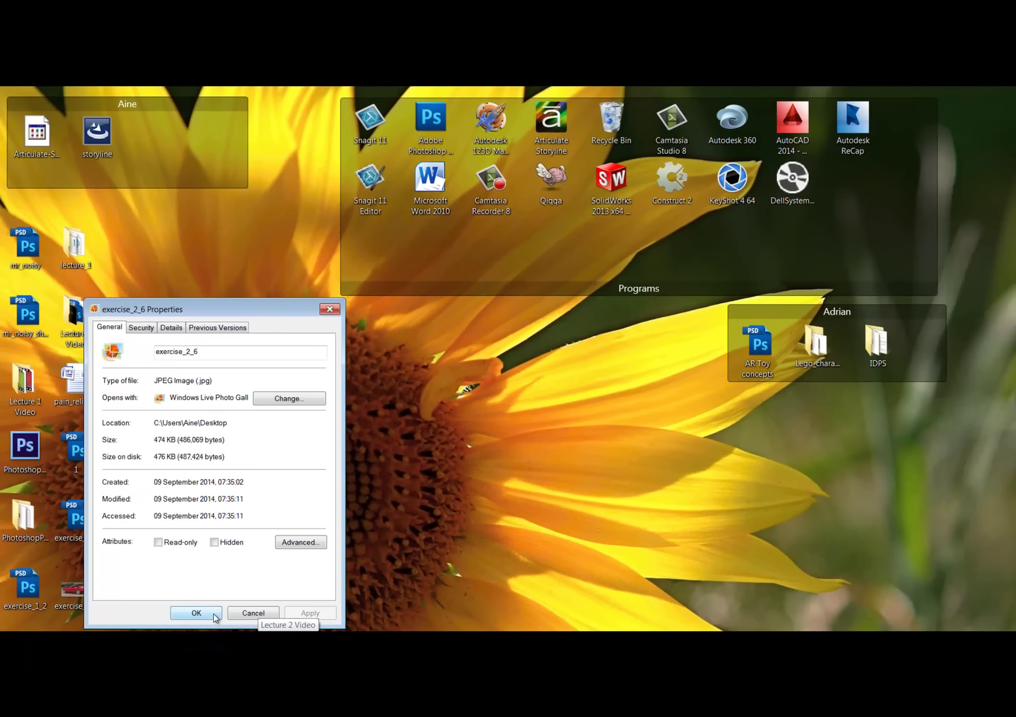
left_click(215, 617)
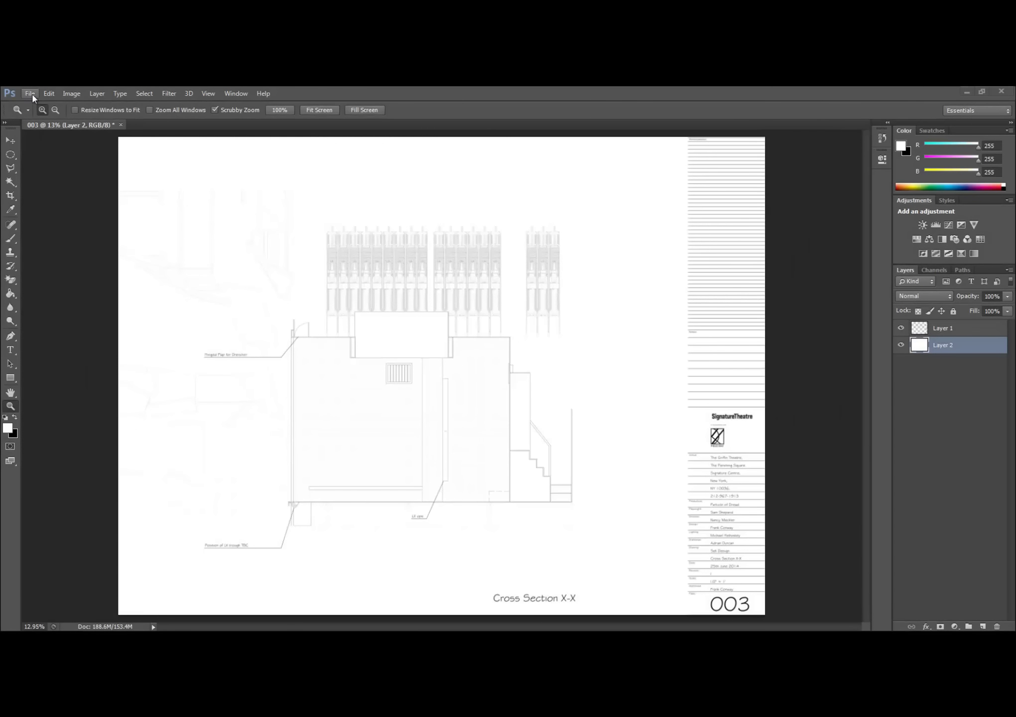
Save the drawing as Photoshop PDF 003.pdf over the old file, keeping editing capabilities, and close it
left_click(33, 96)
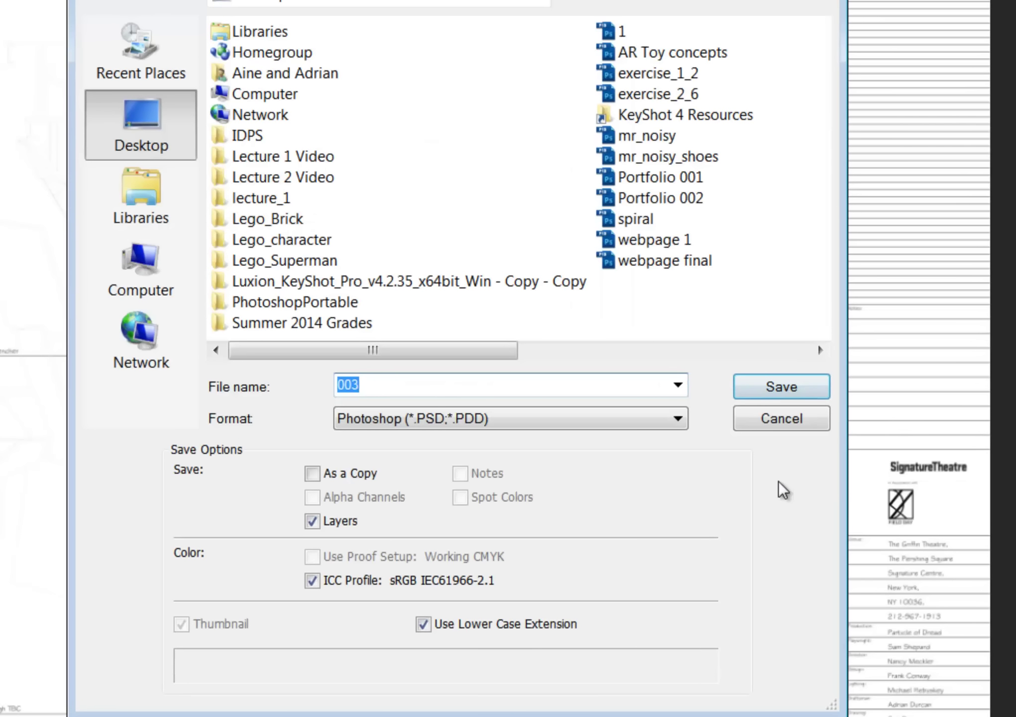
left_click(675, 422)
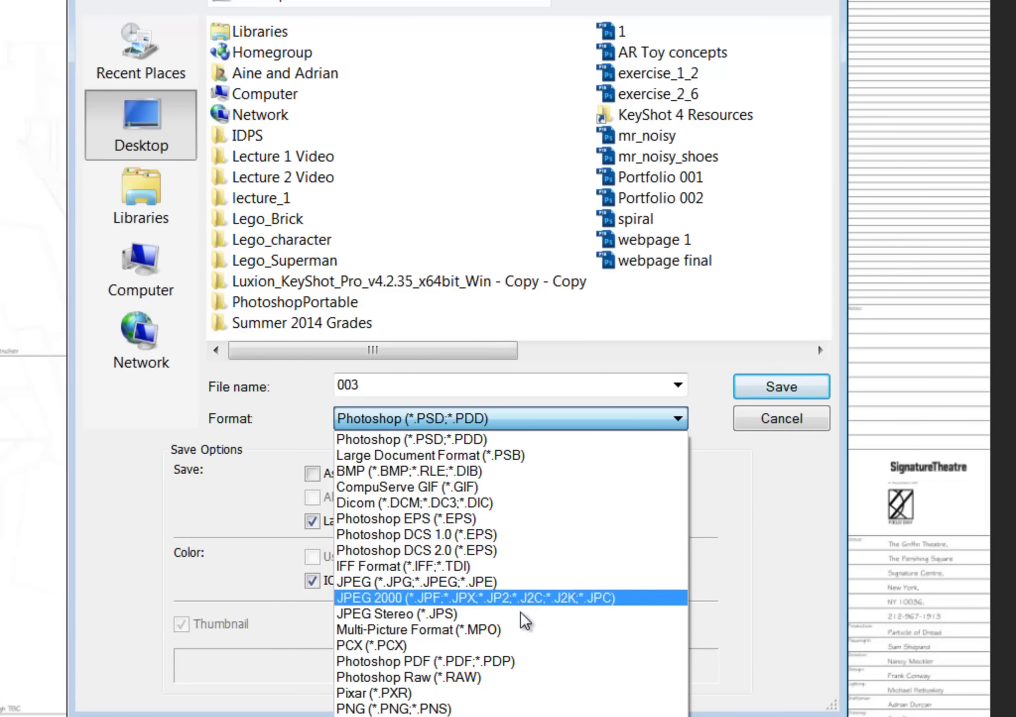
left_click(551, 664)
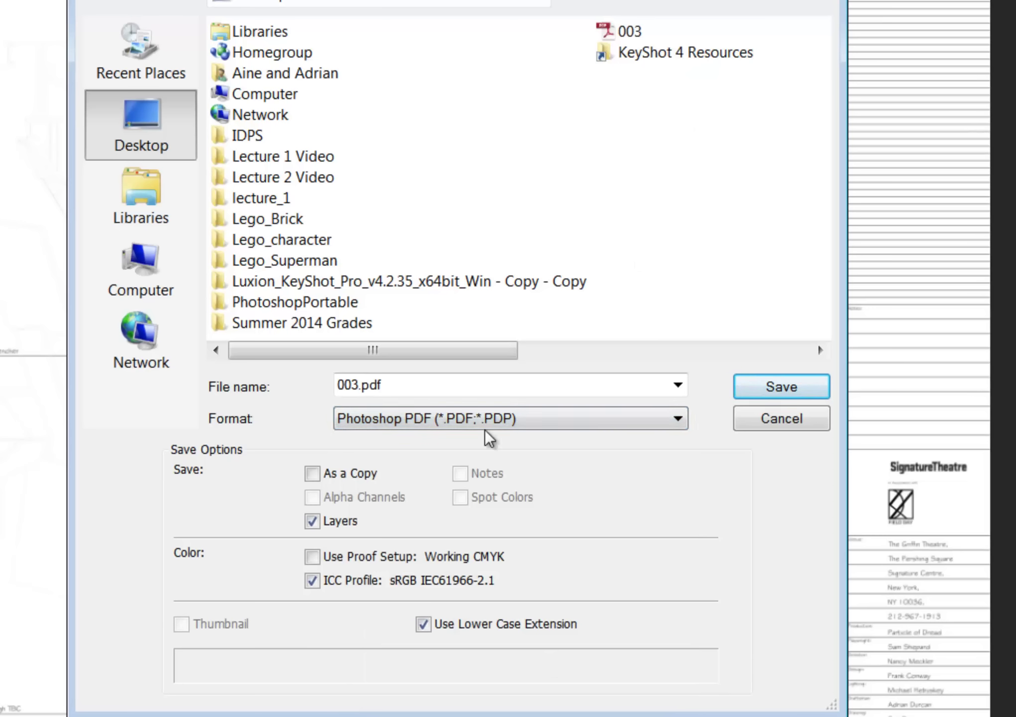
left_click(792, 395)
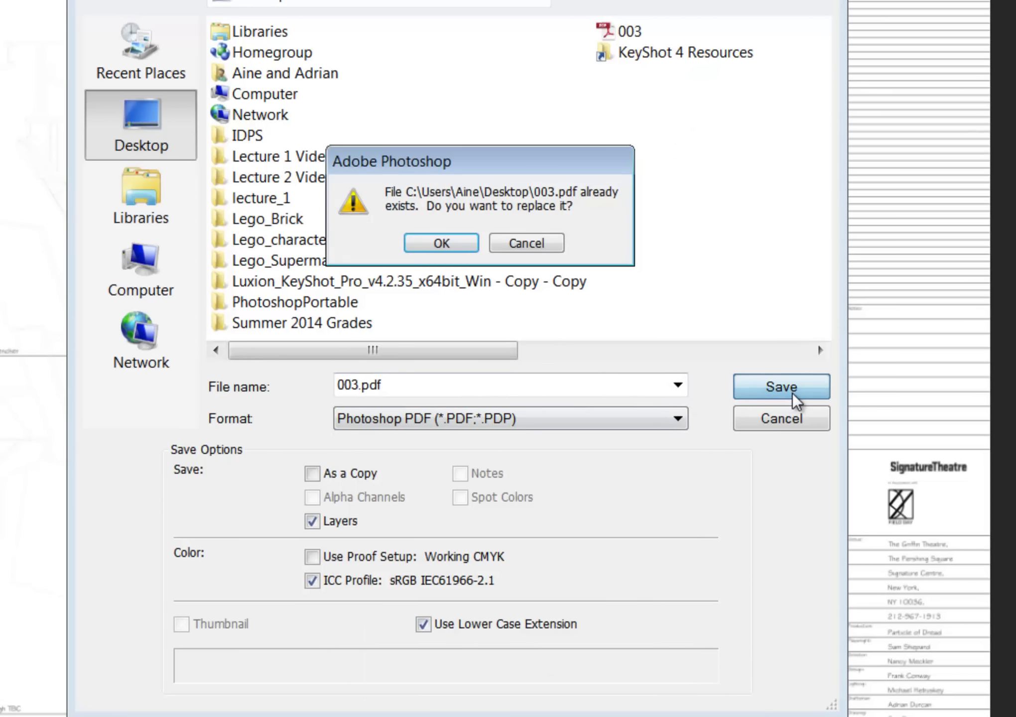
left_click(471, 245)
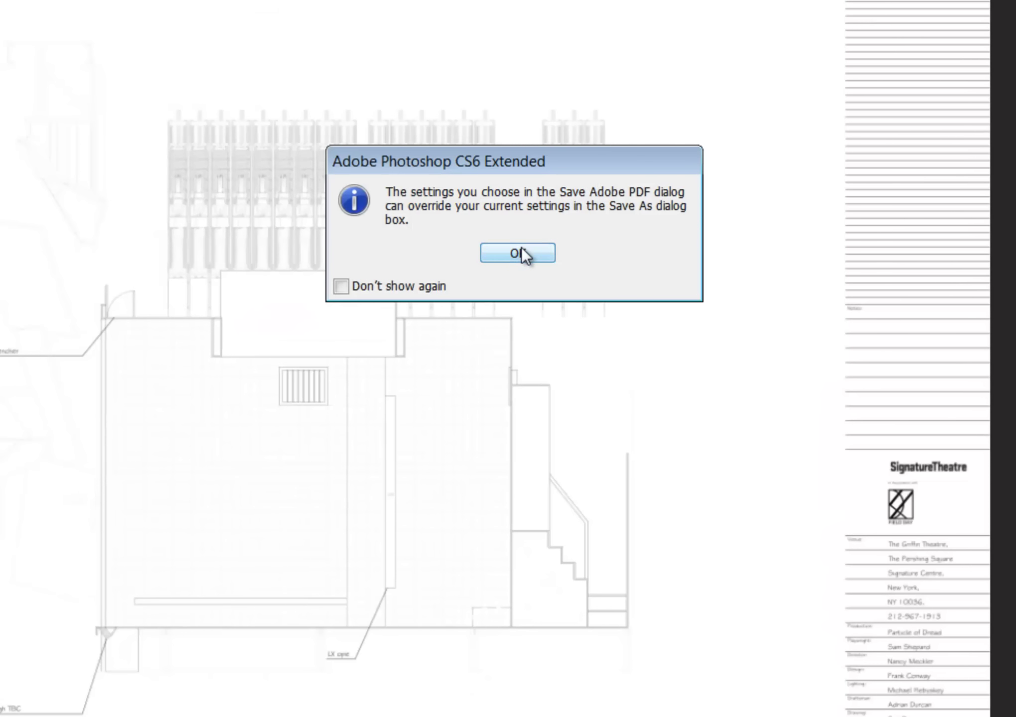
left_click(522, 254)
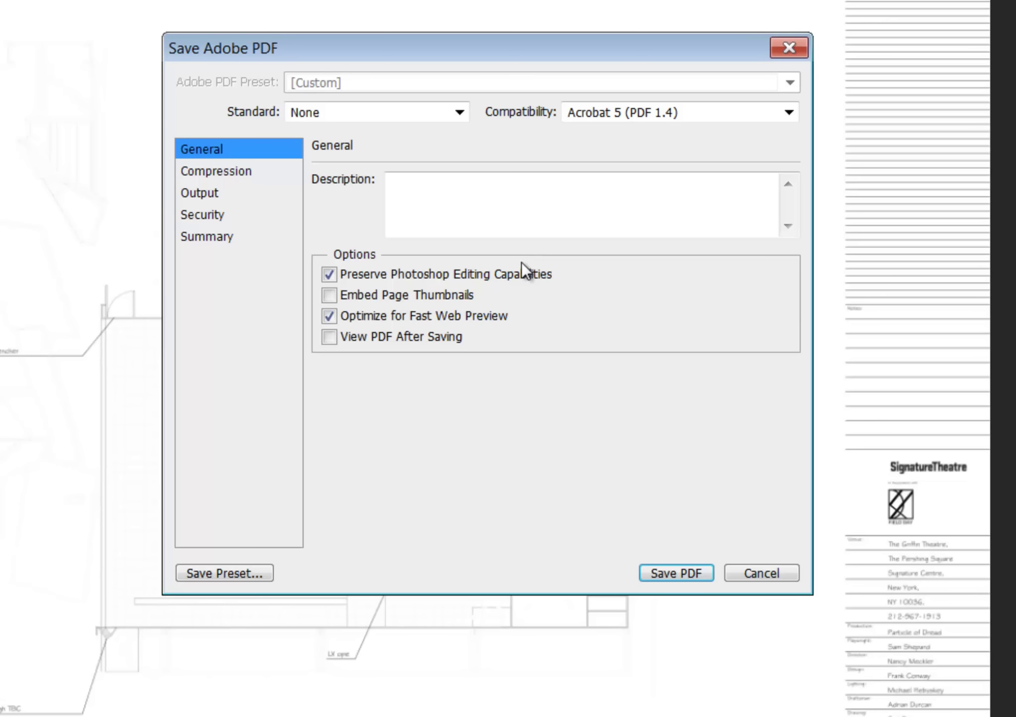
left_click(685, 569)
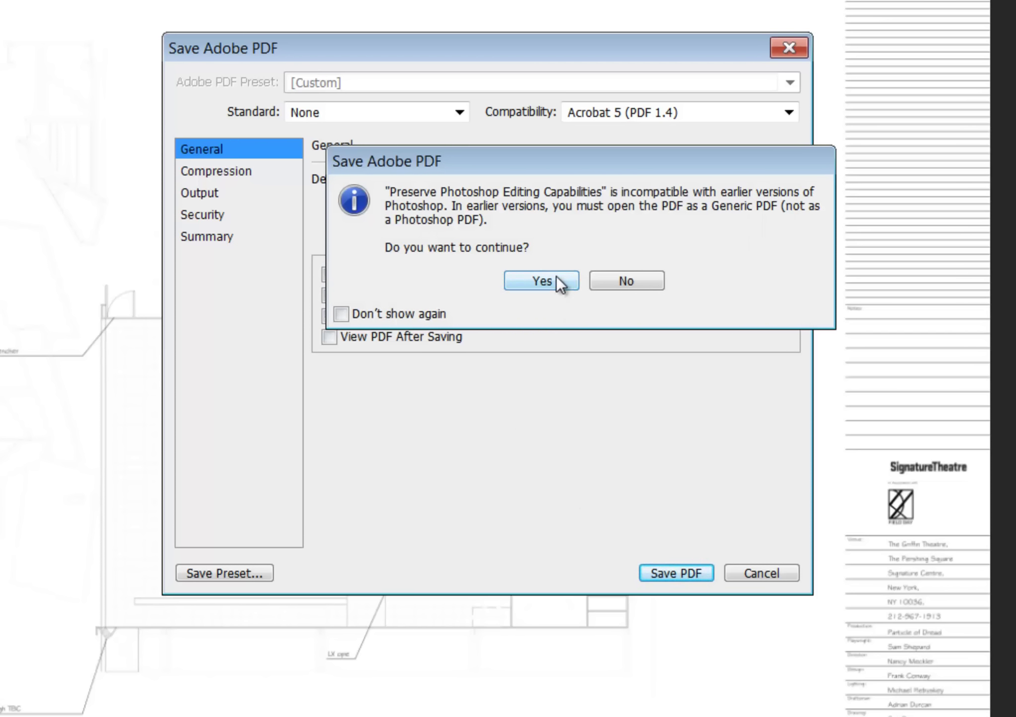
left_click(542, 281)
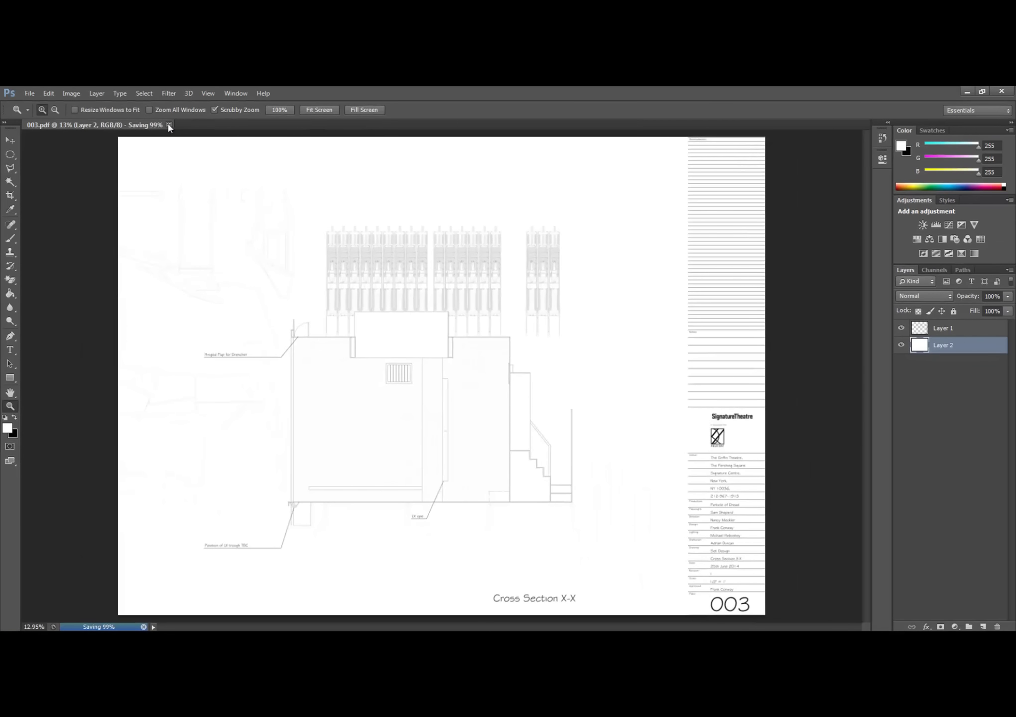
left_click(168, 125)
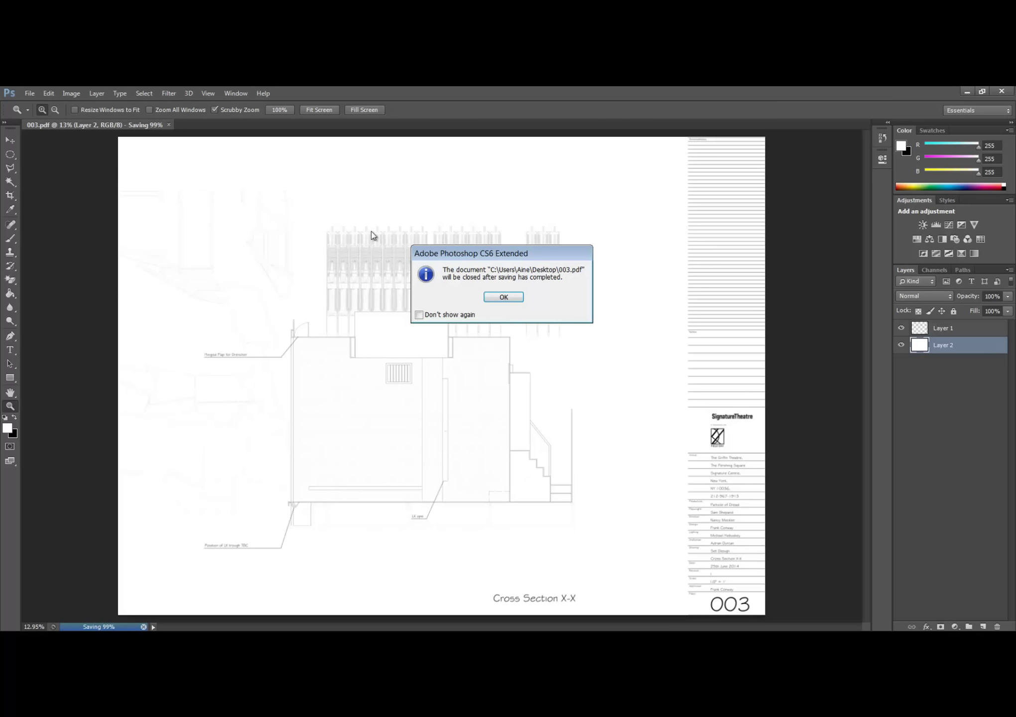
Dismiss the closing notice and zoom in twice on 003.pdf in Adobe Reader to inspect its linework
left_click(504, 297)
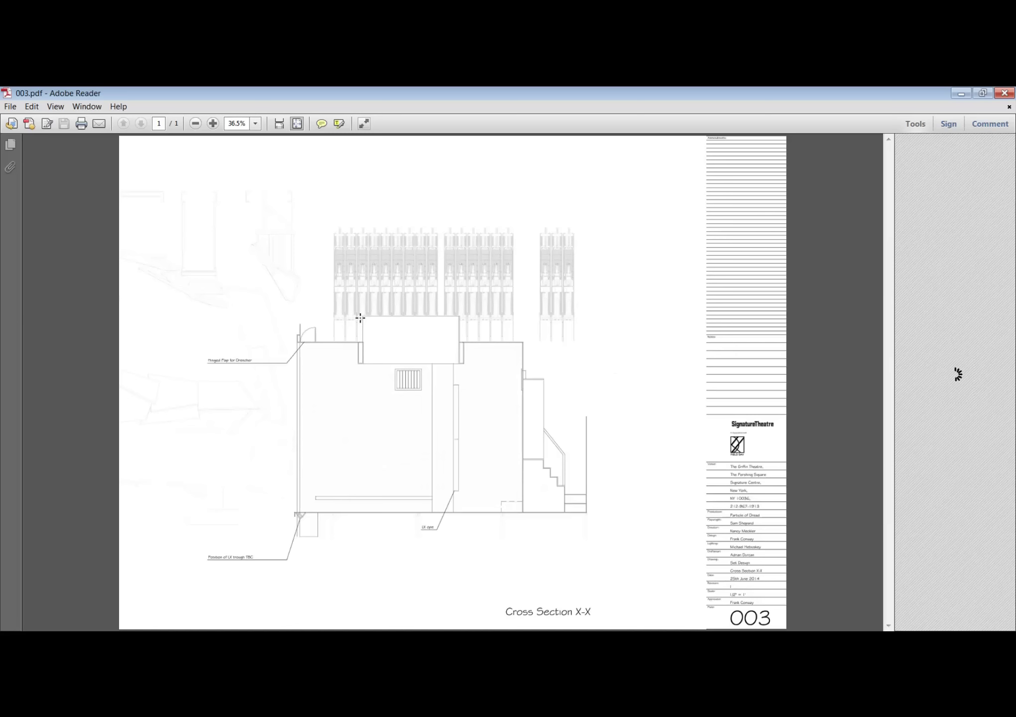
left_click(214, 123)
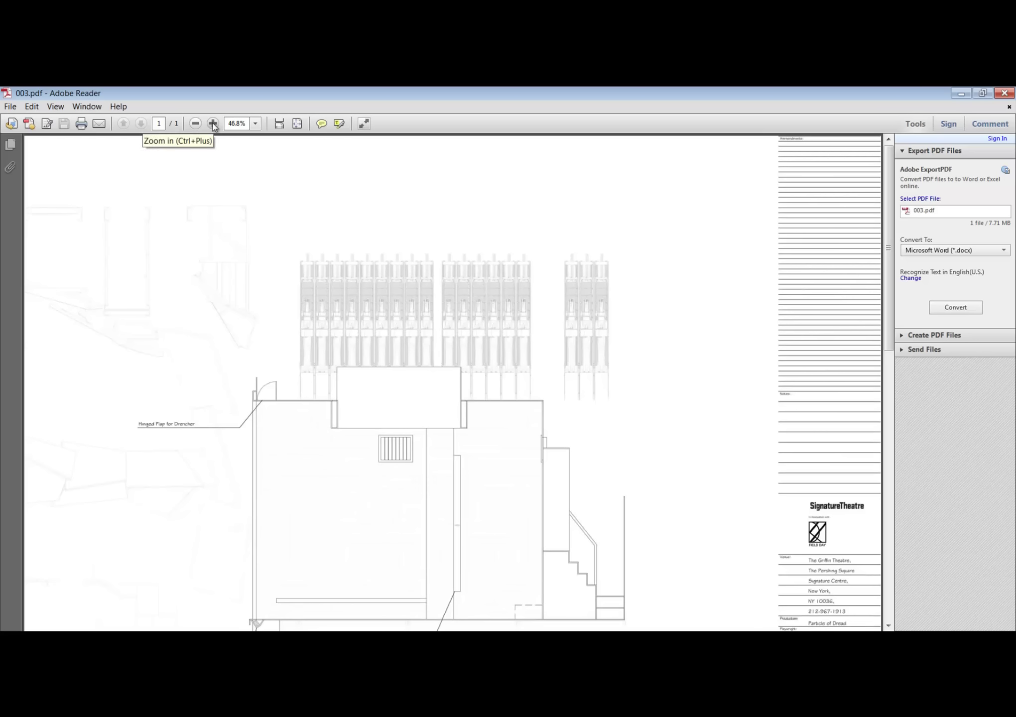
left_click(214, 123)
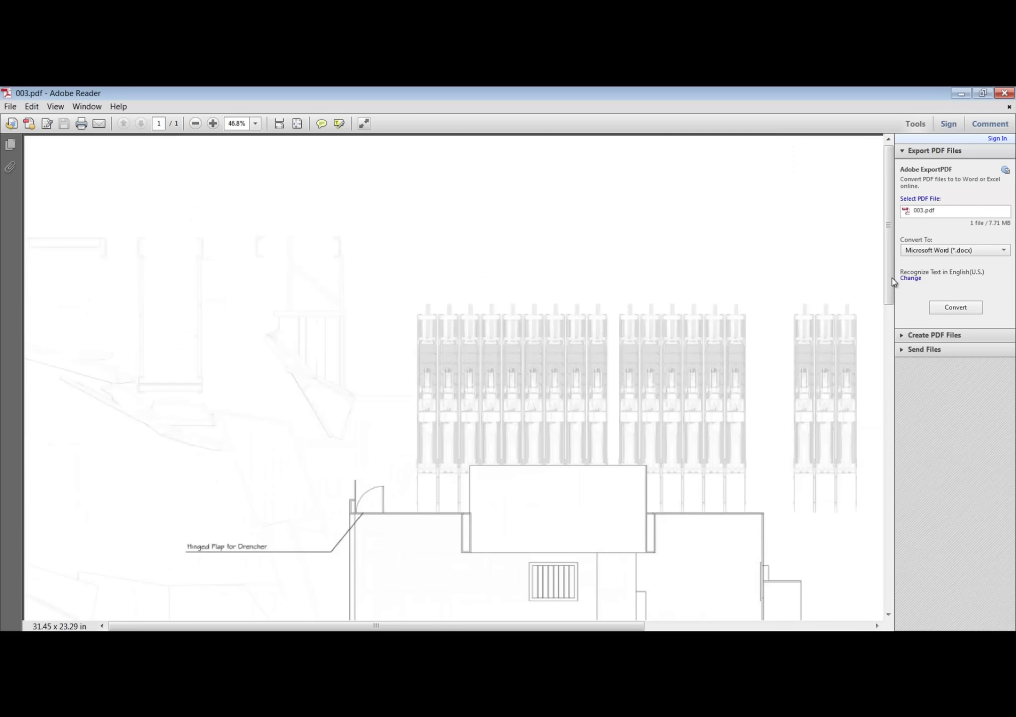